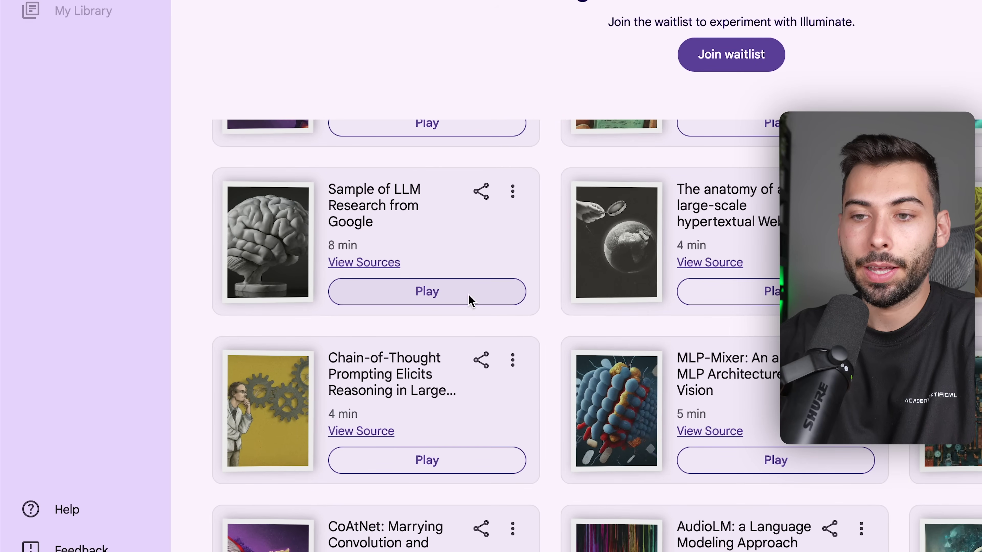
Open the "Sample of LLM Research from Google" audio discussion and review its transcript
{"action": "left_click", "coordinate": [352, 337]}
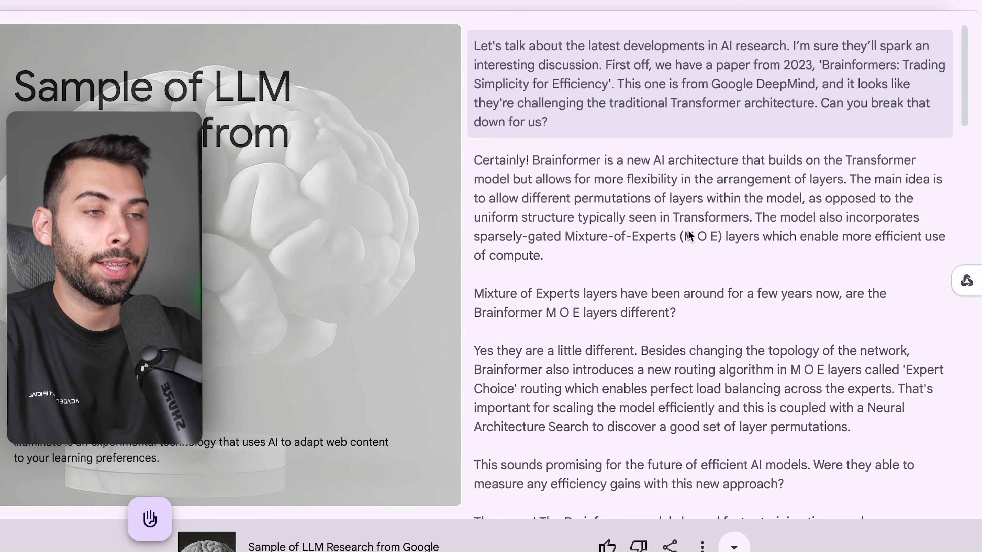
{"action": "scroll", "coordinate": [712, 308], "scroll_direction": "down", "scroll_amount": 15}
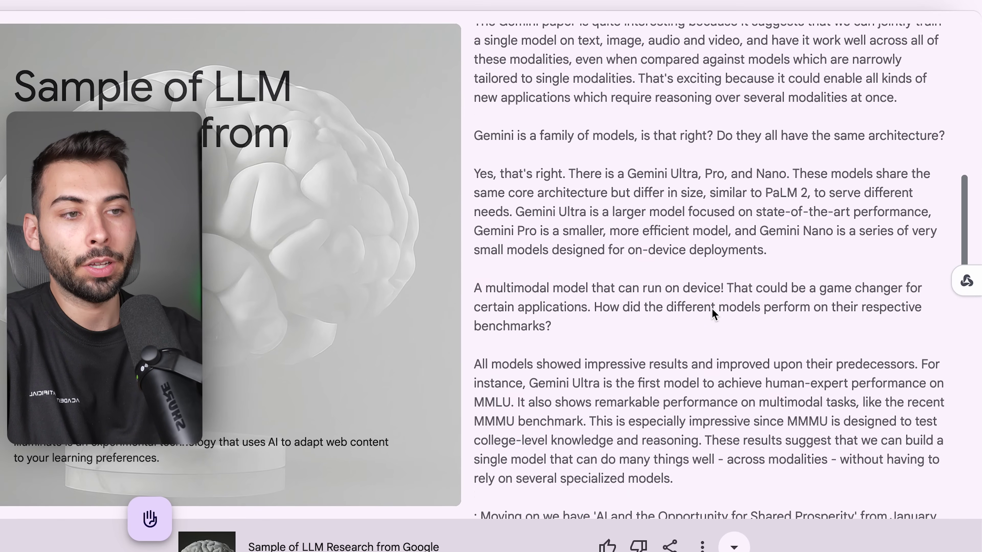
{"action": "scroll", "coordinate": [712, 309], "scroll_direction": "down", "scroll_amount": 10}
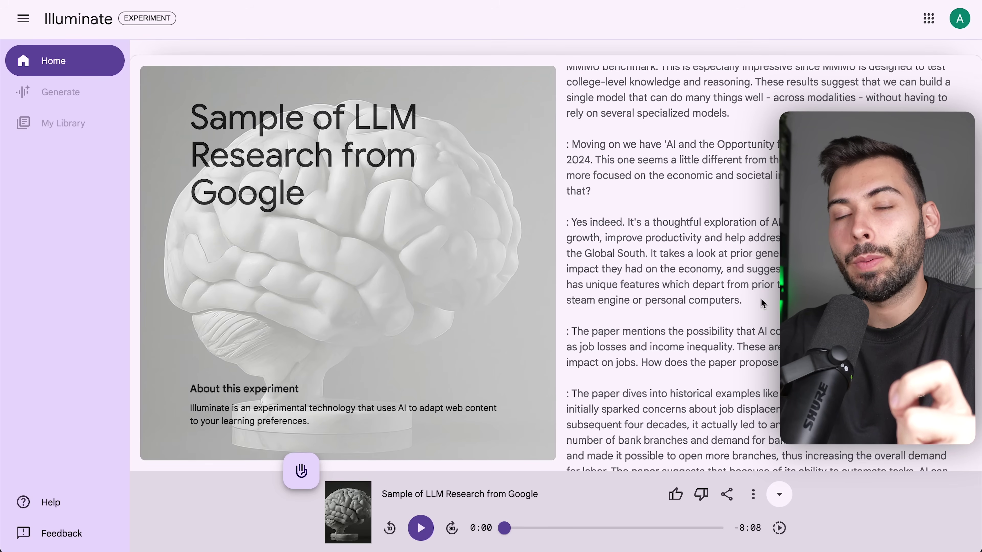
{"action": "left_click", "coordinate": [779, 495]}
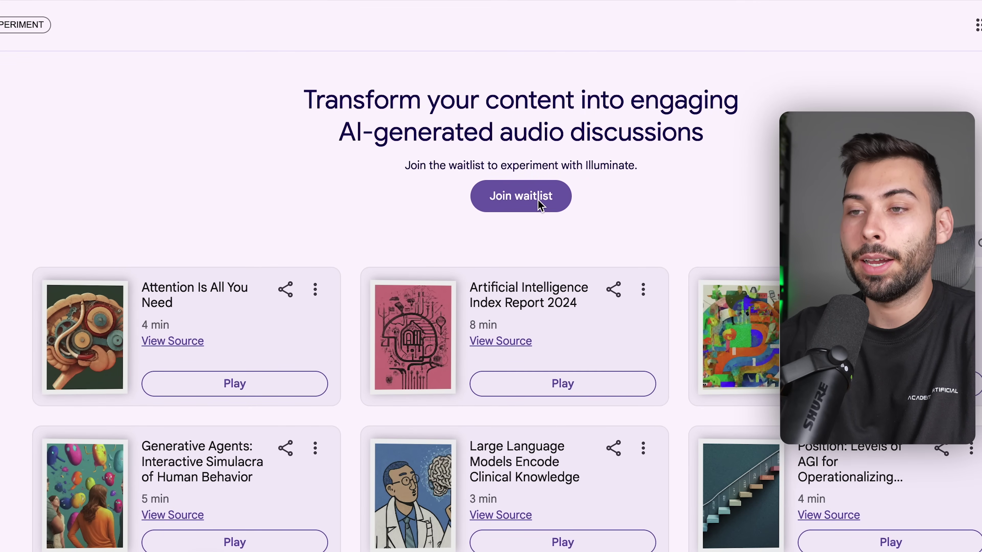
Join the Illuminate waitlist with profession Educator and intended use Learning and education
{"action": "left_click", "coordinate": [540, 196]}
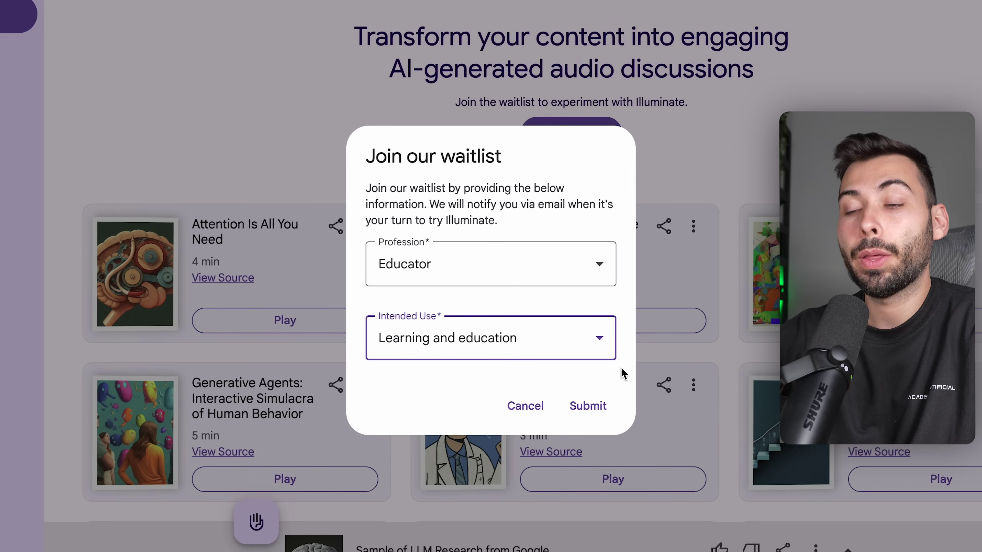
{"action": "left_click", "coordinate": [543, 470]}
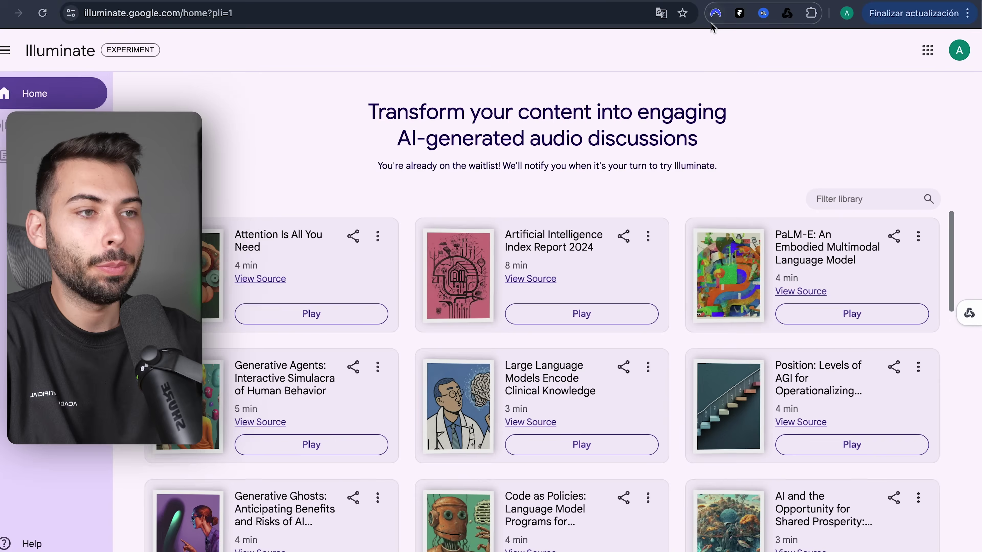
Connect NordVPN to the United States and reload the Illuminate page
{"action": "left_click", "coordinate": [714, 12]}
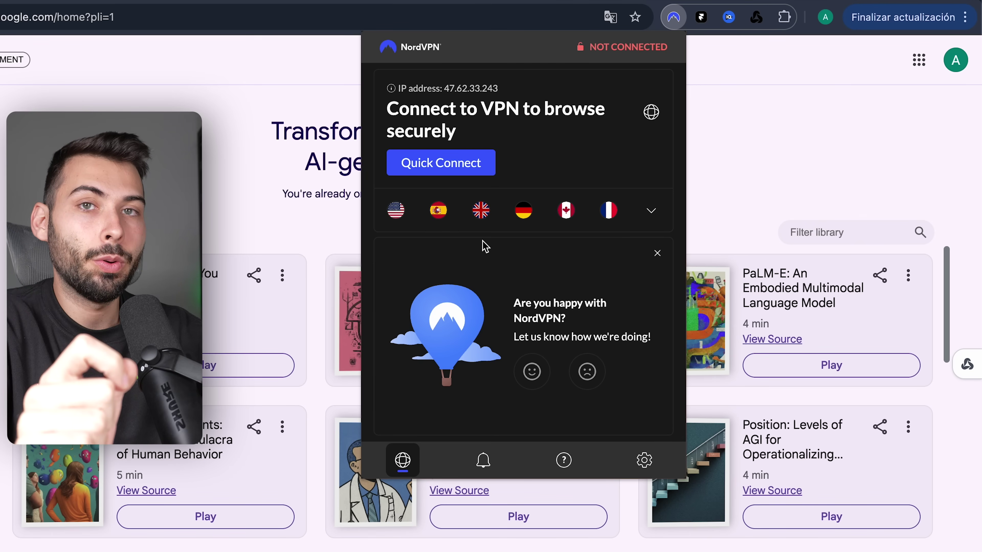
{"action": "left_click", "coordinate": [397, 212]}
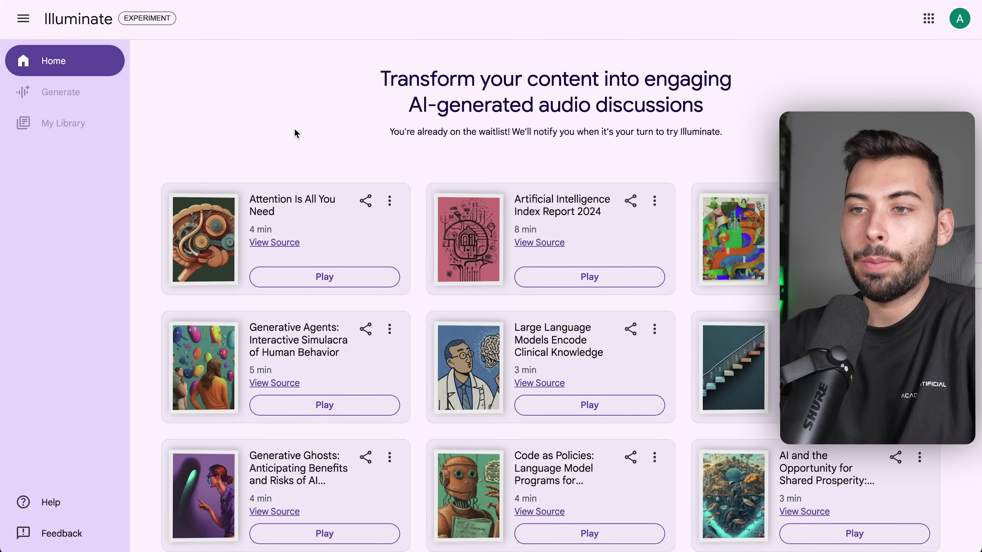
{"action": "key", "text": "F5"}
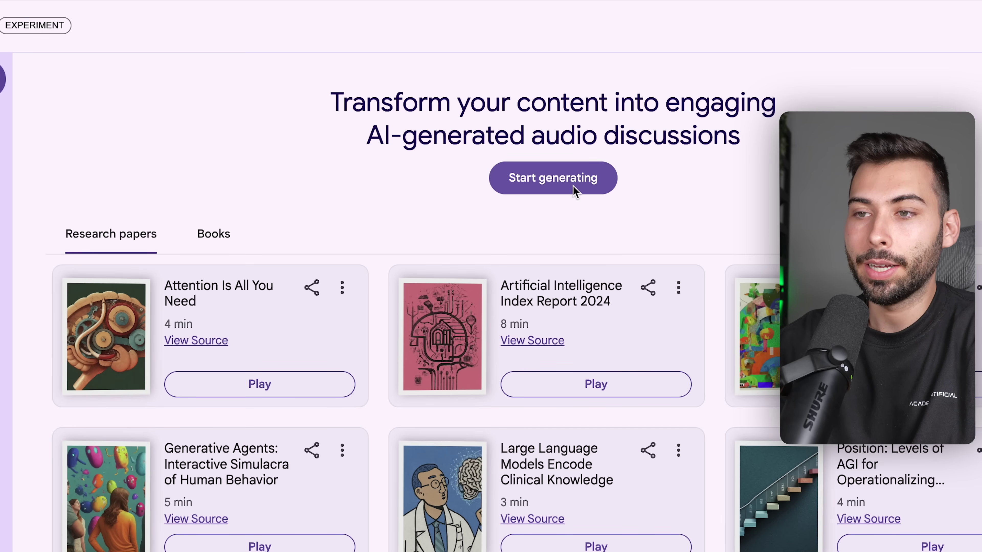
{"action": "left_click", "coordinate": [563, 194]}
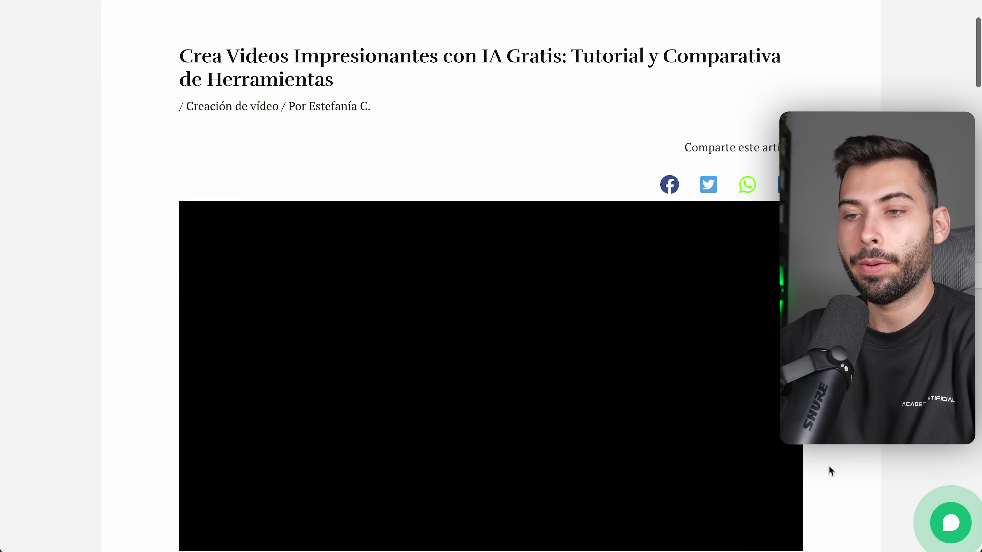
{"action": "scroll", "coordinate": [828, 466], "scroll_direction": "down", "scroll_amount": 20}
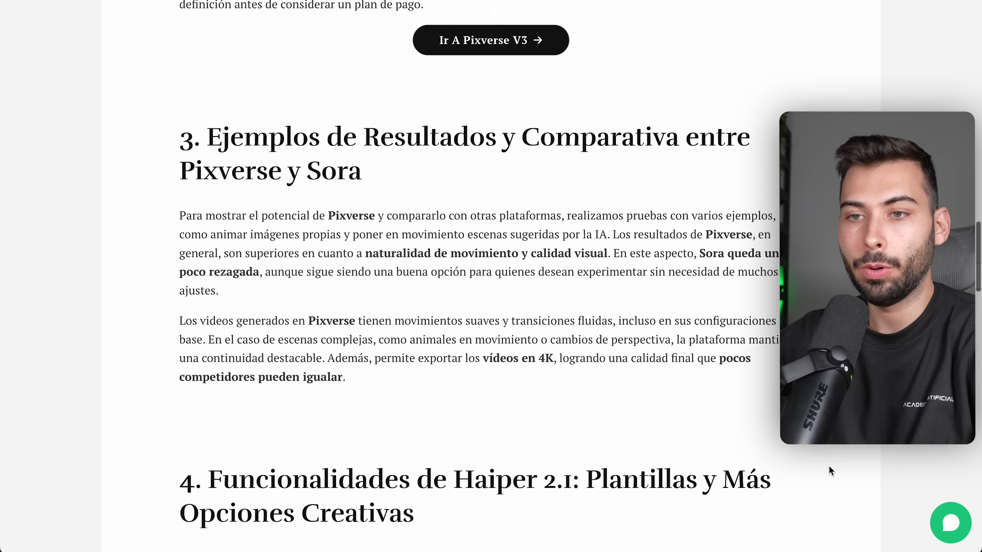
{"action": "scroll", "coordinate": [331, 211], "scroll_direction": "down", "scroll_amount": 3}
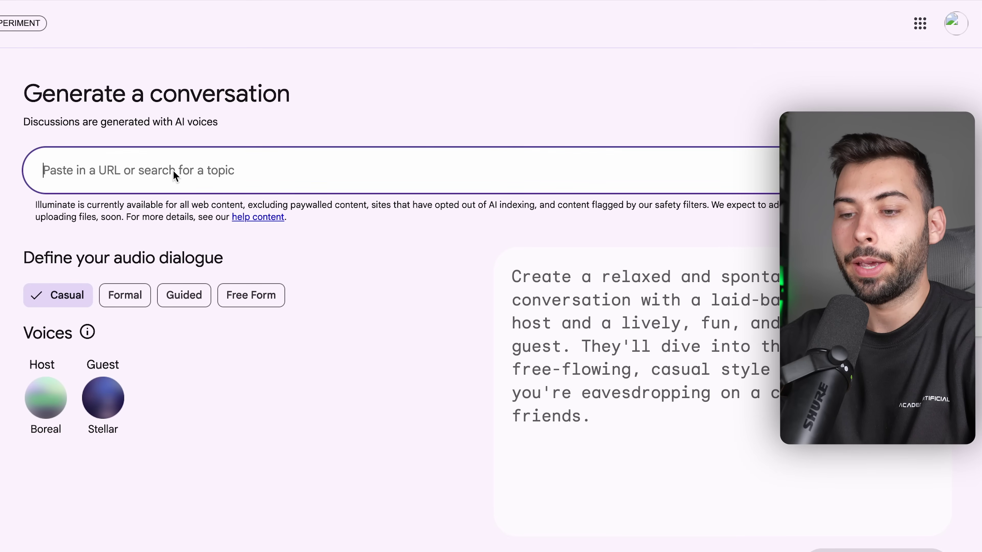
{"action": "type", "text": "https://alejavirivera.com/tutorial-creacion-de-video-por-ia/"}
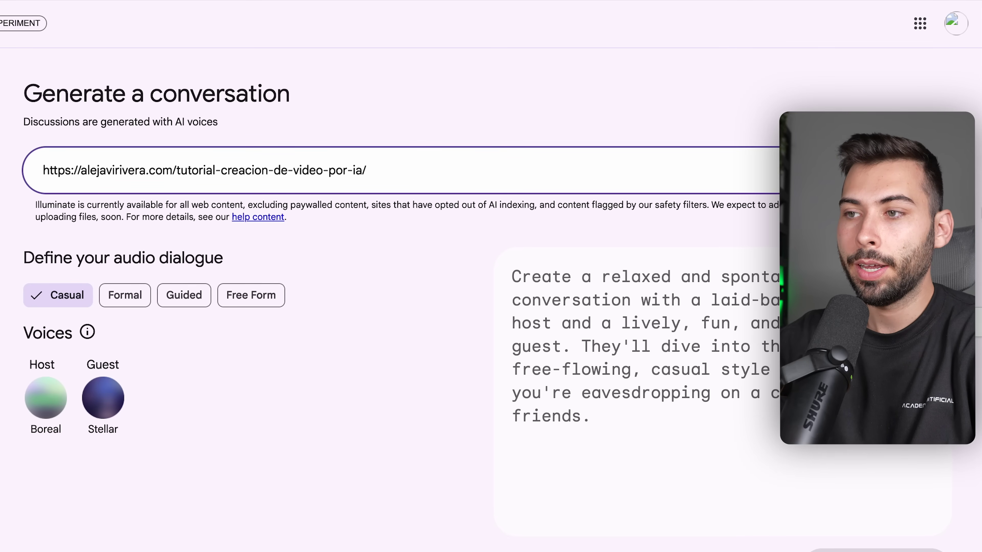
{"action": "key", "text": "Return"}
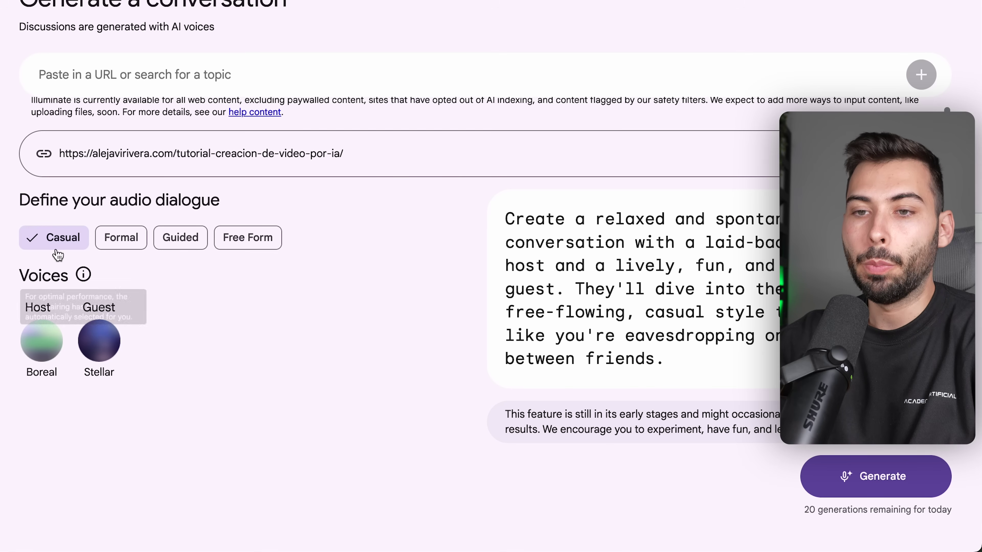
Try the Formal, Guided and Casual audio dialogue styles and compare their prompts and voices
{"action": "left_click", "coordinate": [130, 238]}
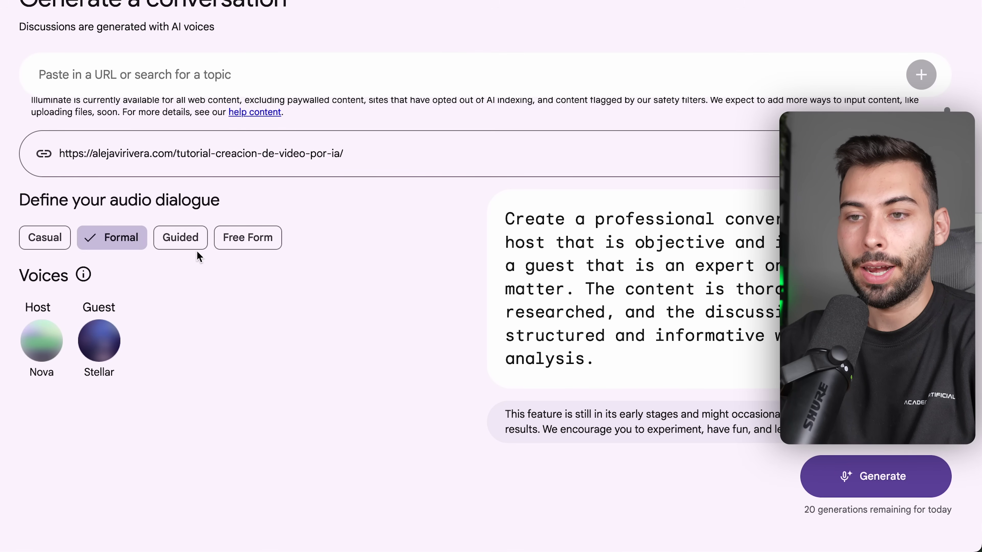
{"action": "left_click", "coordinate": [190, 240]}
{"action": "left_click_drag", "start_coordinate": [527, 215], "coordinate": [746, 331]}
{"action": "left_click", "coordinate": [762, 301]}
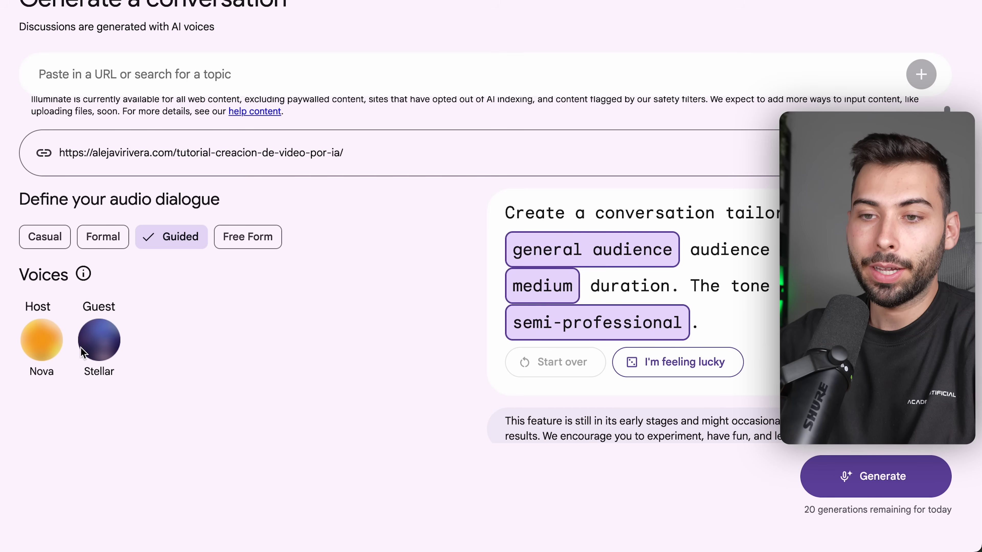
{"action": "left_click", "coordinate": [98, 239]}
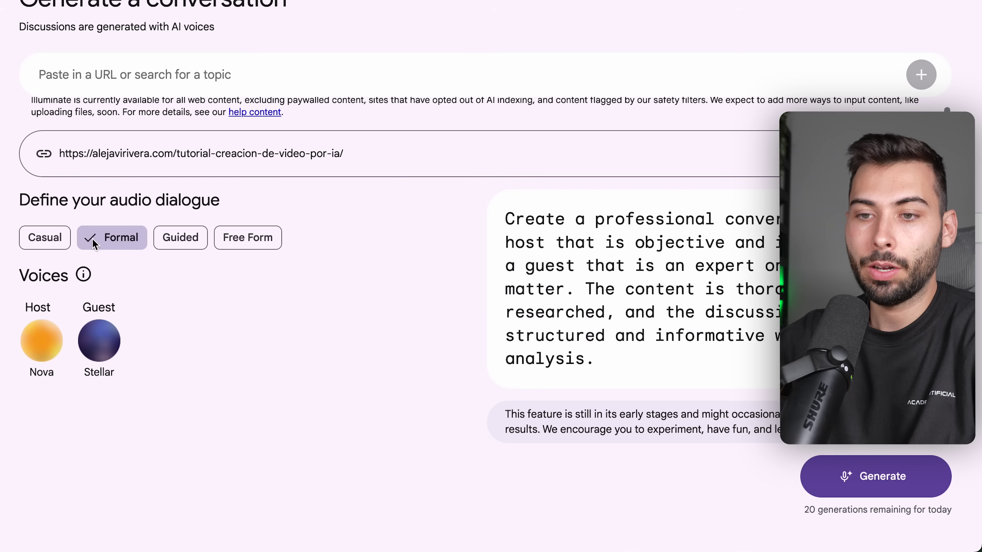
{"action": "left_click", "coordinate": [43, 237]}
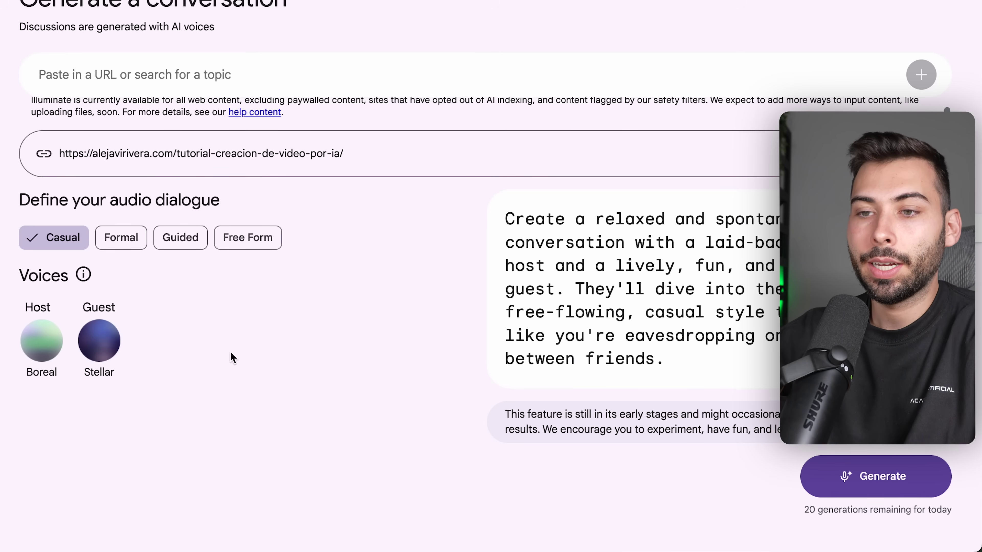
Set the audio dialogue style to Free Form and choose Nova as the host voice
{"action": "left_click", "coordinate": [254, 242]}
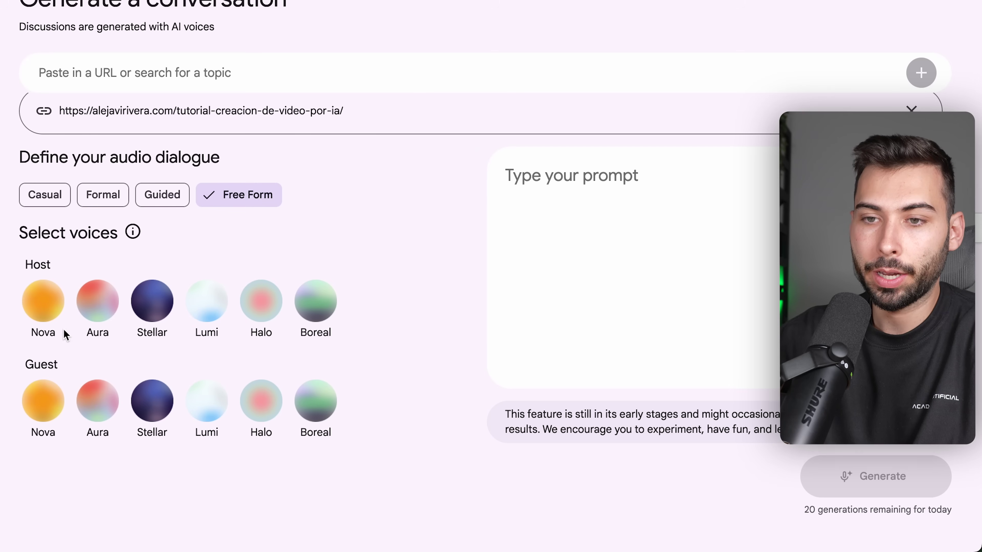
{"action": "left_click", "coordinate": [43, 301]}
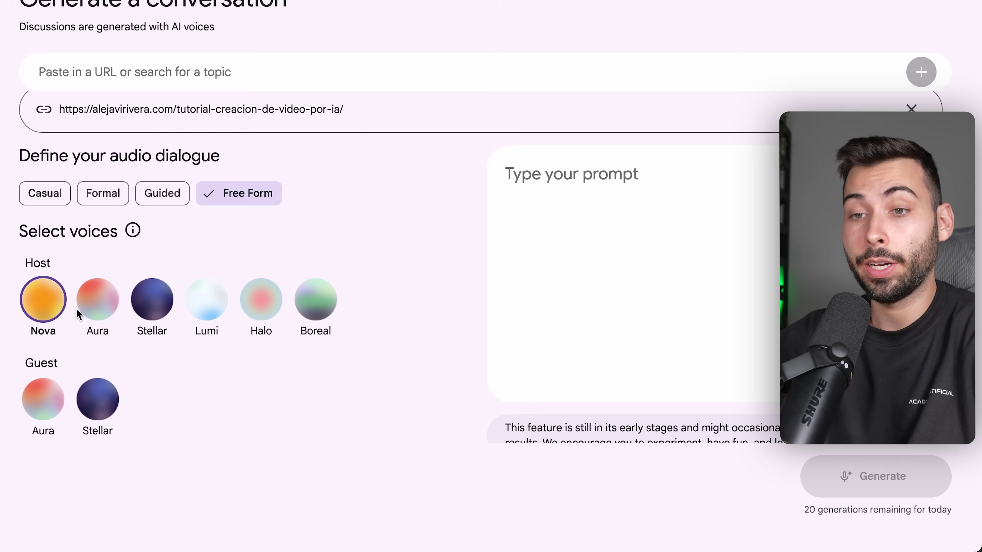
{"action": "left_click", "coordinate": [93, 303]}
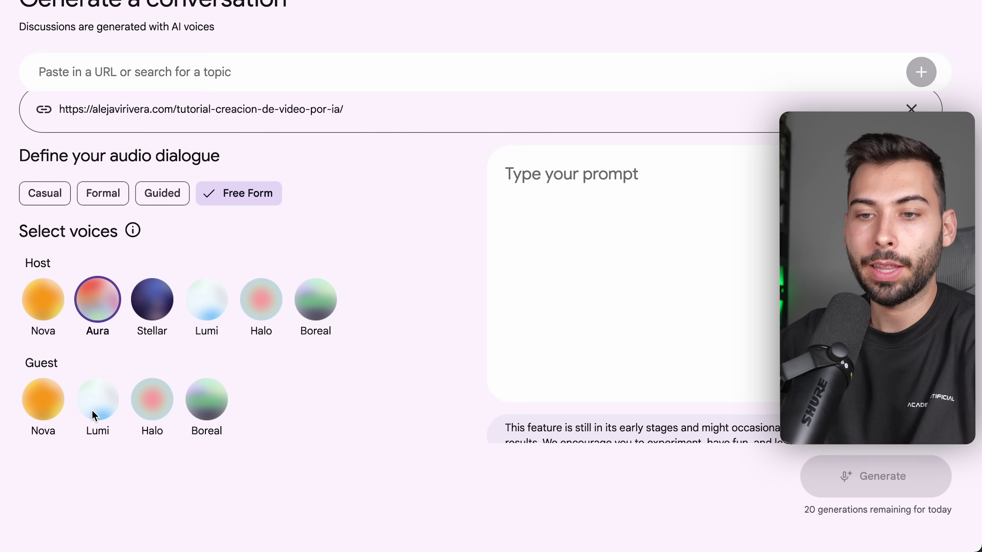
{"action": "left_click", "coordinate": [39, 306]}
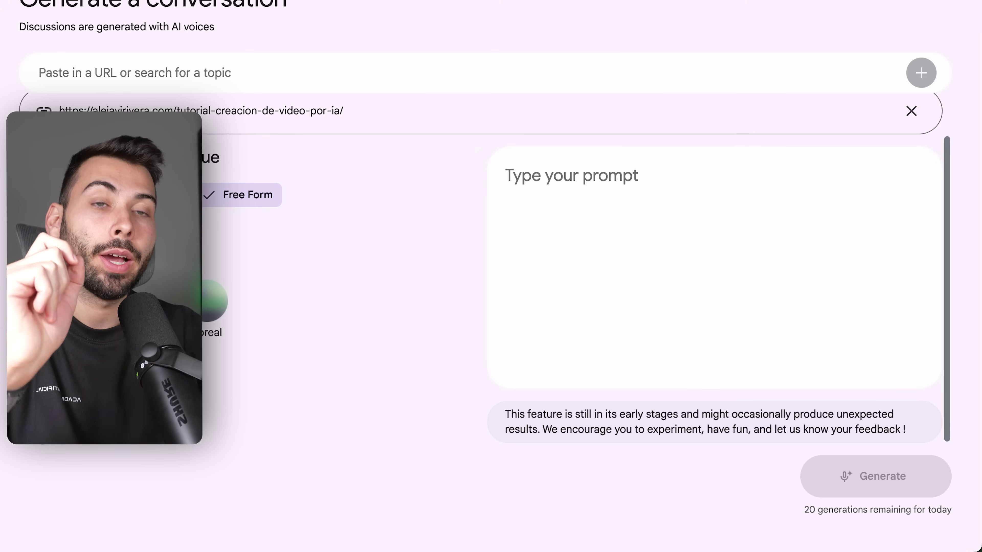
Generate the conversation with the prompt "Hablan en español. El único idioma debe ser en español"
{"action": "left_click", "coordinate": [686, 213]}
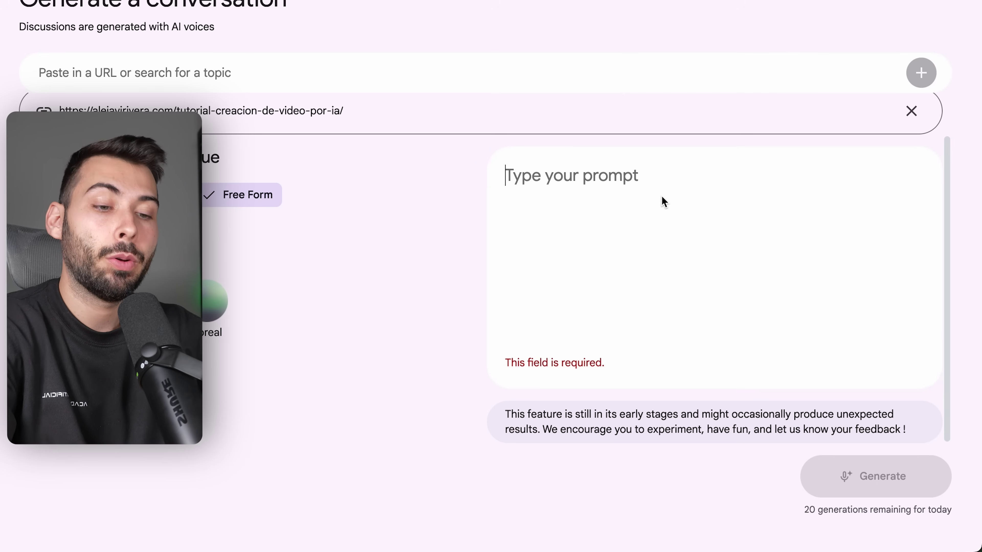
{"action": "type", "text": "Hablan en español. El único idioma debe ser en español"}
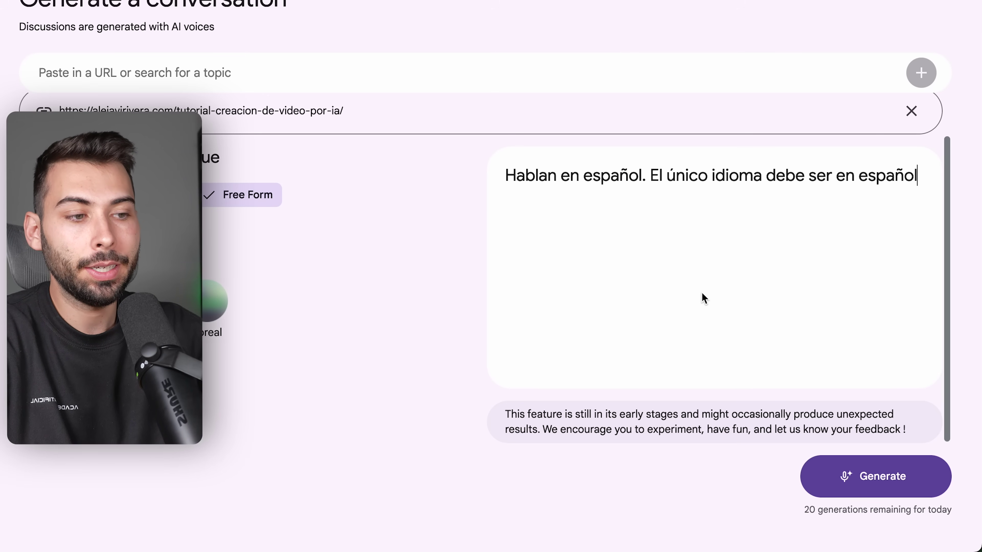
{"action": "left_click", "coordinate": [847, 475]}
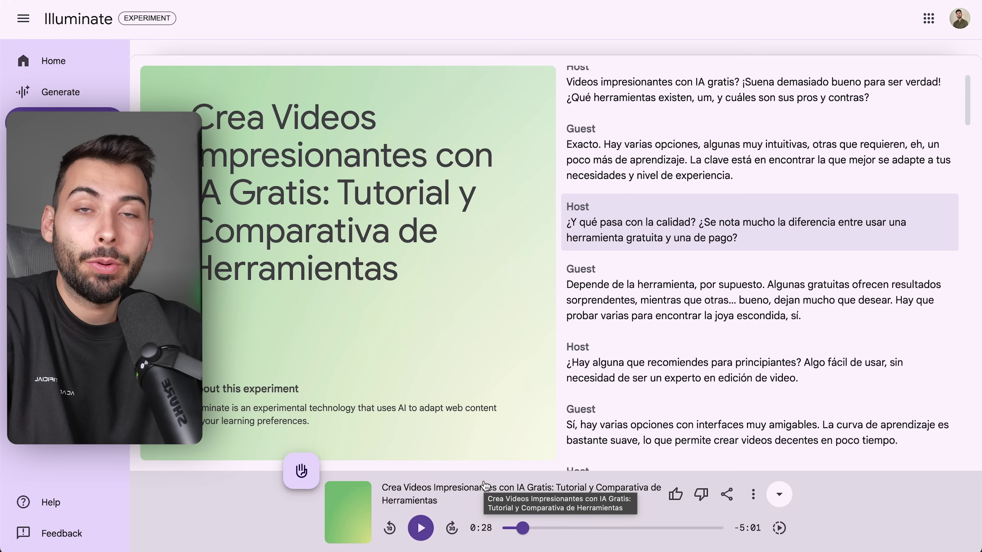
Review the generated transcript and ask its Q&A "Cuales son las limitaciones de la IA gratis?"
{"action": "scroll", "coordinate": [725, 319], "scroll_direction": "down", "scroll_amount": 4}
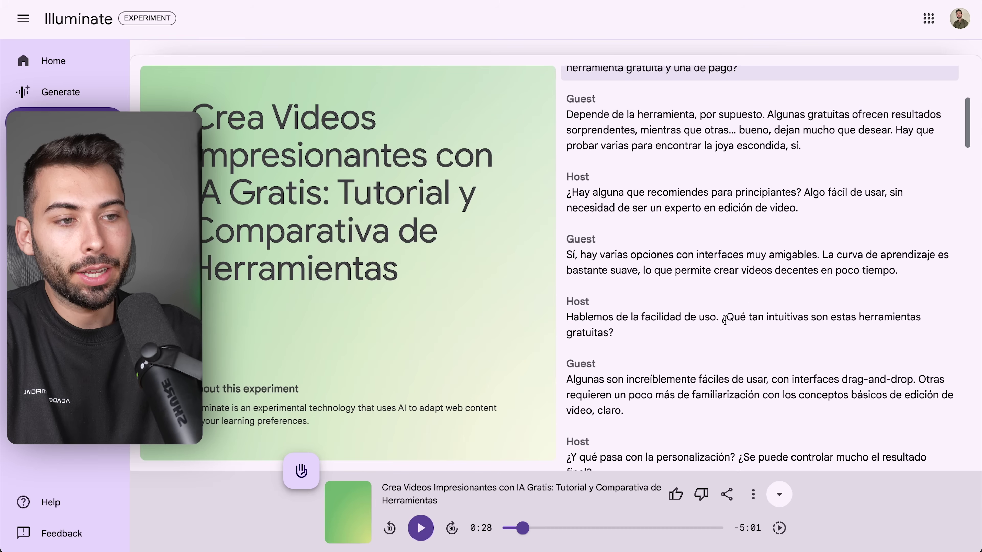
{"action": "scroll", "coordinate": [725, 320], "scroll_direction": "down", "scroll_amount": 1}
{"action": "scroll", "coordinate": [710, 254], "scroll_direction": "down", "scroll_amount": 8}
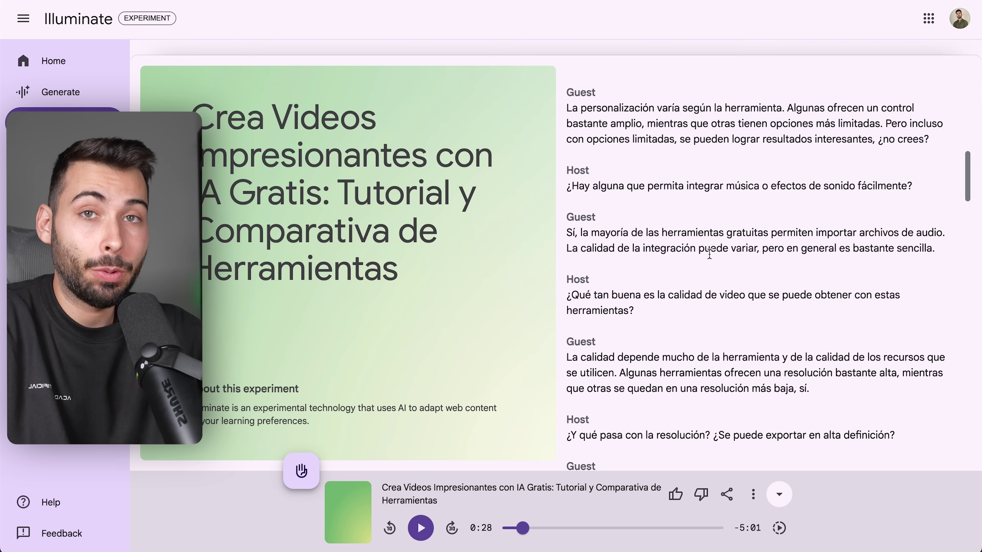
{"action": "scroll", "coordinate": [710, 254], "scroll_direction": "down", "scroll_amount": 1}
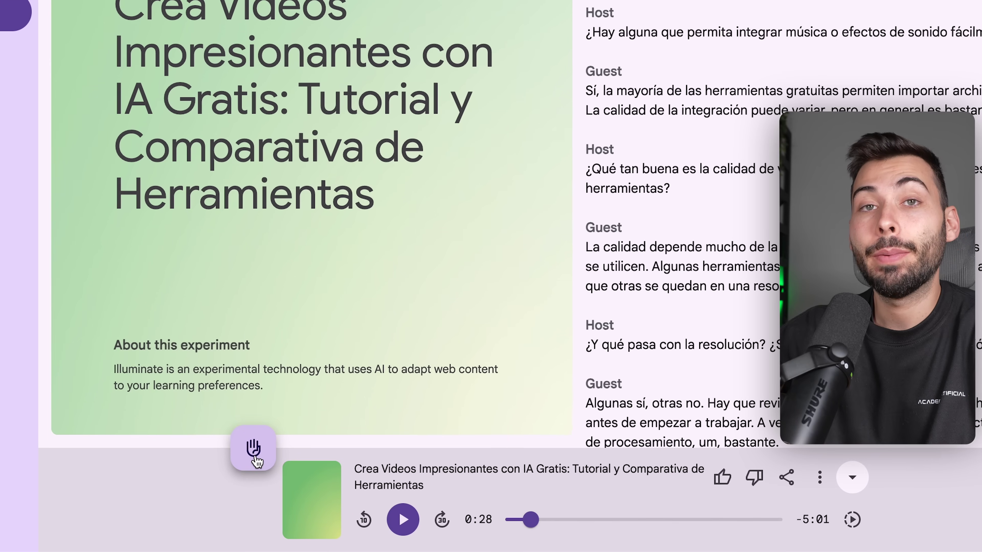
{"action": "left_click", "coordinate": [254, 454]}
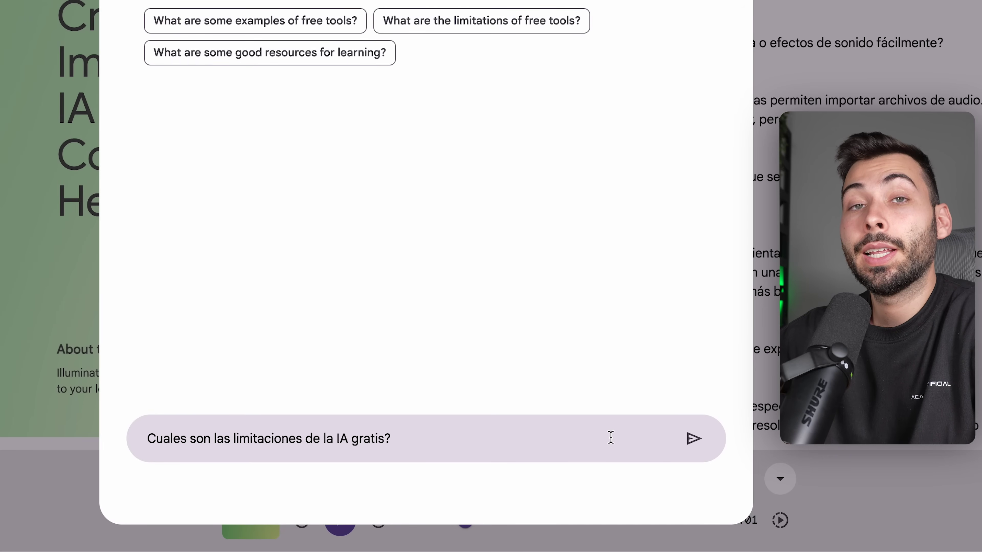
{"action": "left_click", "coordinate": [704, 446]}
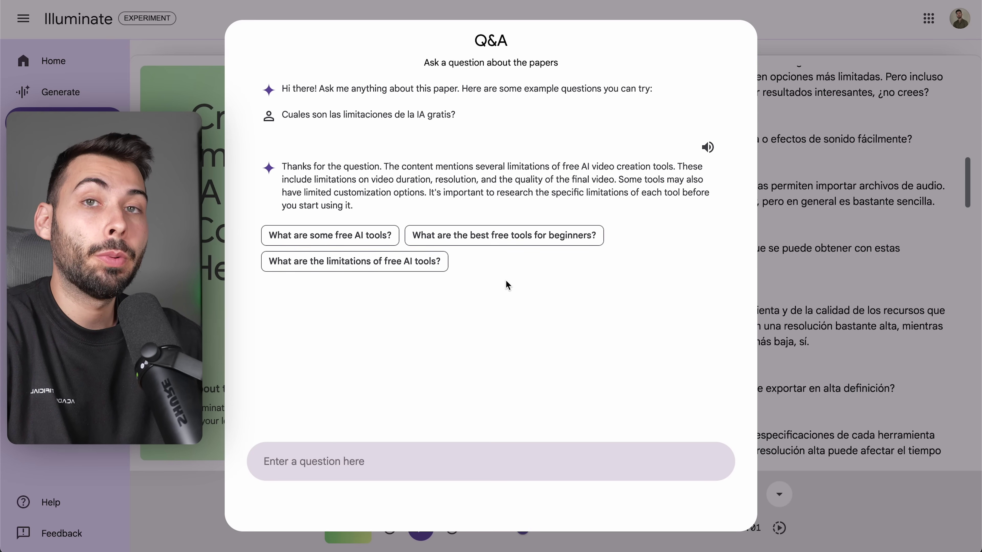
Translate the page into Spanish and highlight the answer about the limitations of free AI tools
{"action": "right_click", "coordinate": [684, 260]}
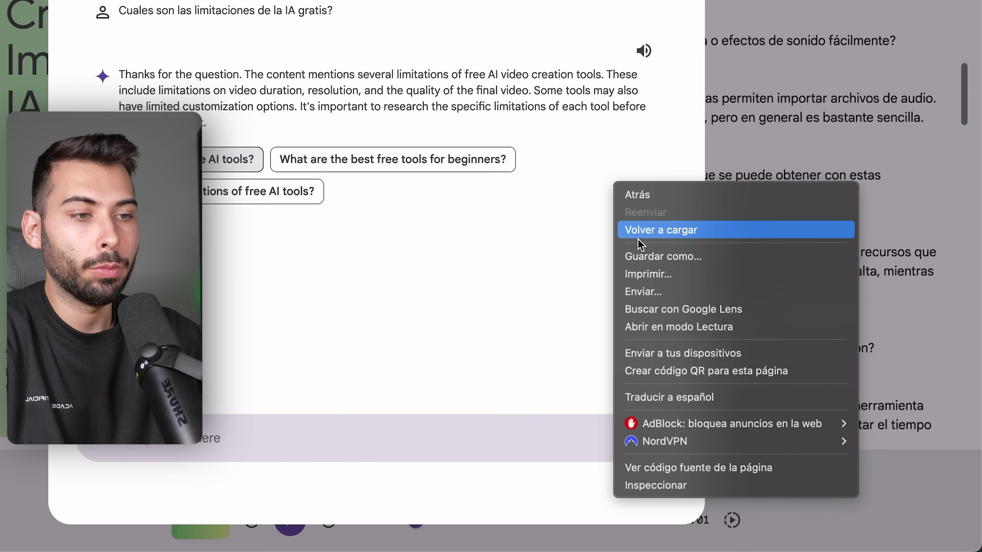
{"action": "left_click", "coordinate": [650, 398]}
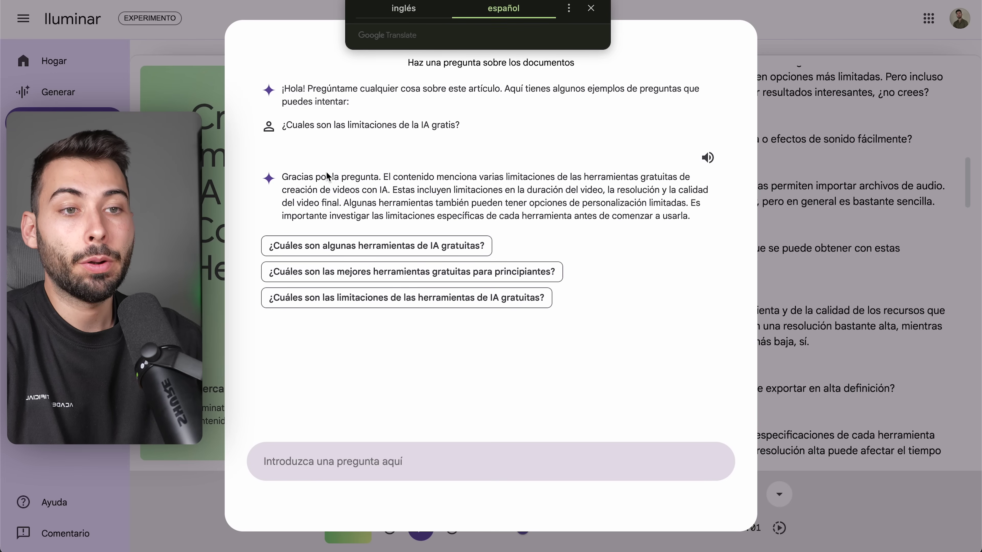
{"action": "left_click_drag", "start_coordinate": [297, 177], "coordinate": [671, 232]}
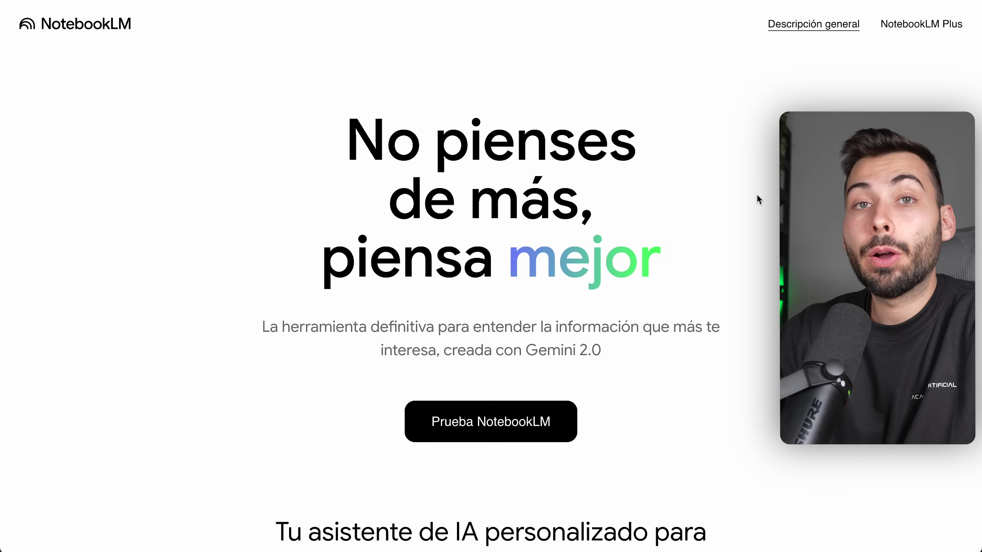
Switch to the NotebookLM site, highlight "Gemini 2.0" in its introduction, and open the NotebookLM notebooks page
{"action": "left_click_drag", "start_coordinate": [601, 351], "coordinate": [525, 349]}
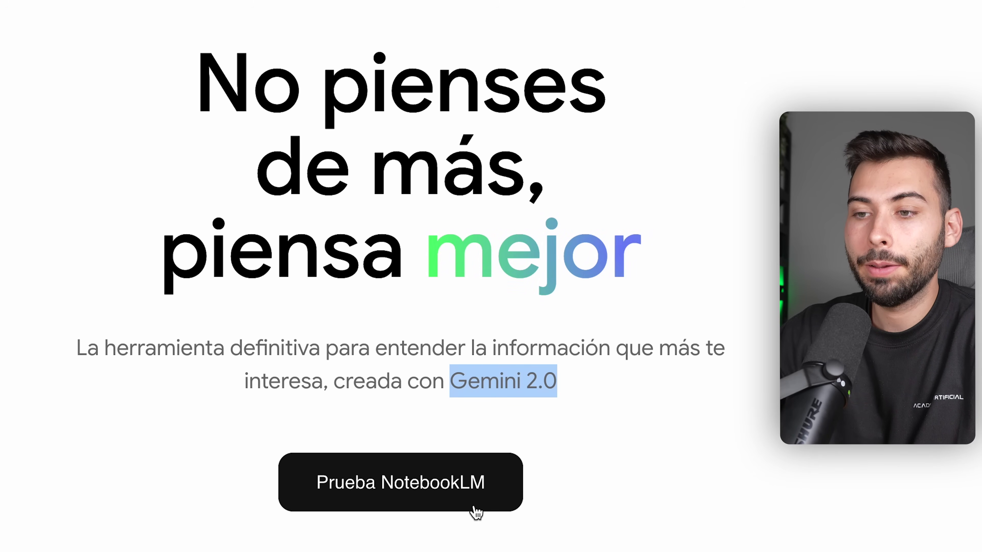
{"action": "left_click", "coordinate": [487, 498]}
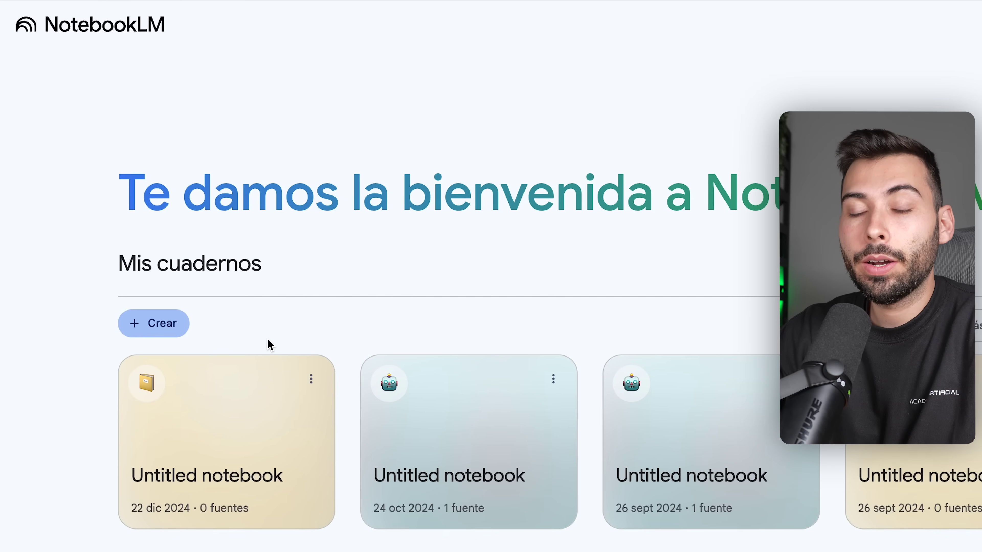
Create a new notebook, highlight its 50-source limit and look over the Evolucion.pdf document intended as a source
{"action": "left_click", "coordinate": [170, 325]}
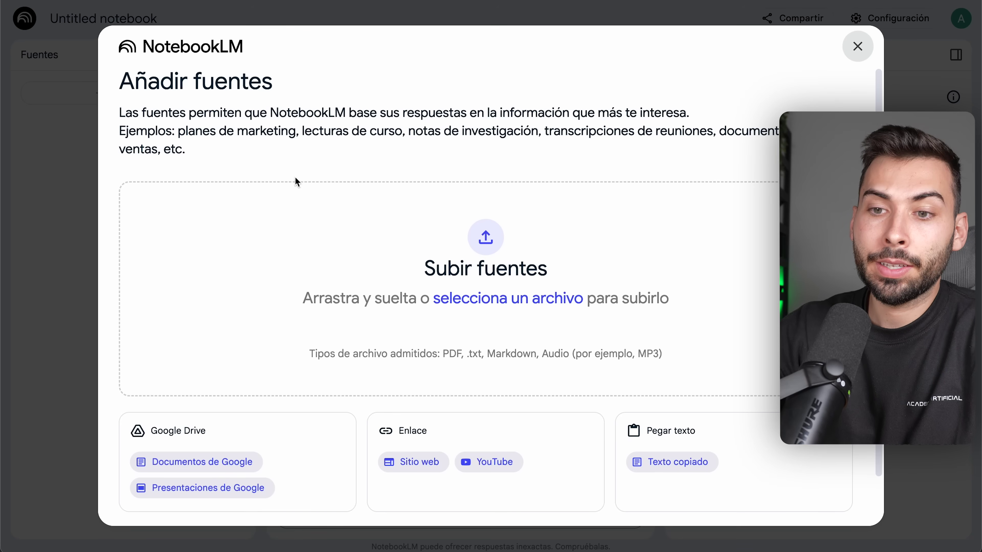
{"action": "scroll", "coordinate": [536, 359], "scroll_direction": "down", "scroll_amount": 2}
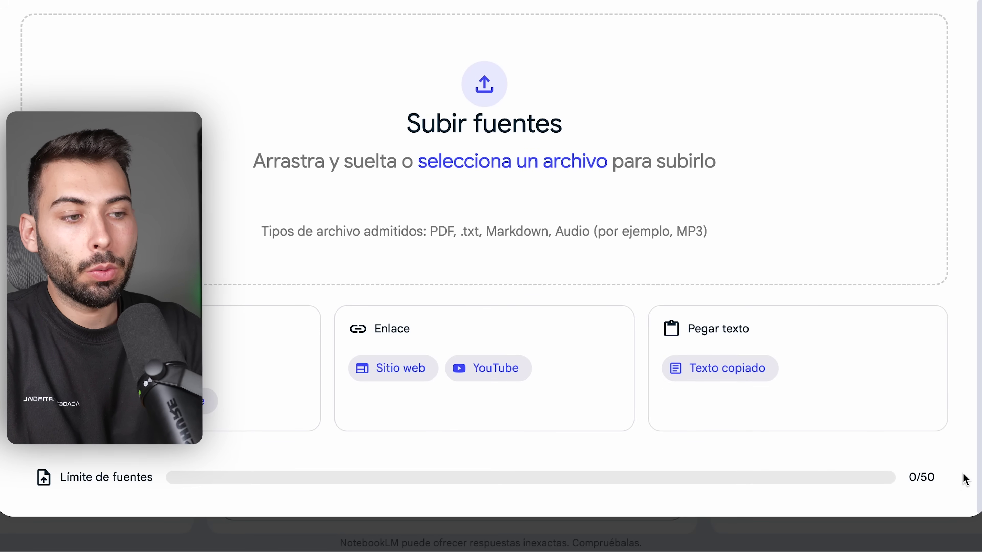
{"action": "left_click", "coordinate": [950, 482]}
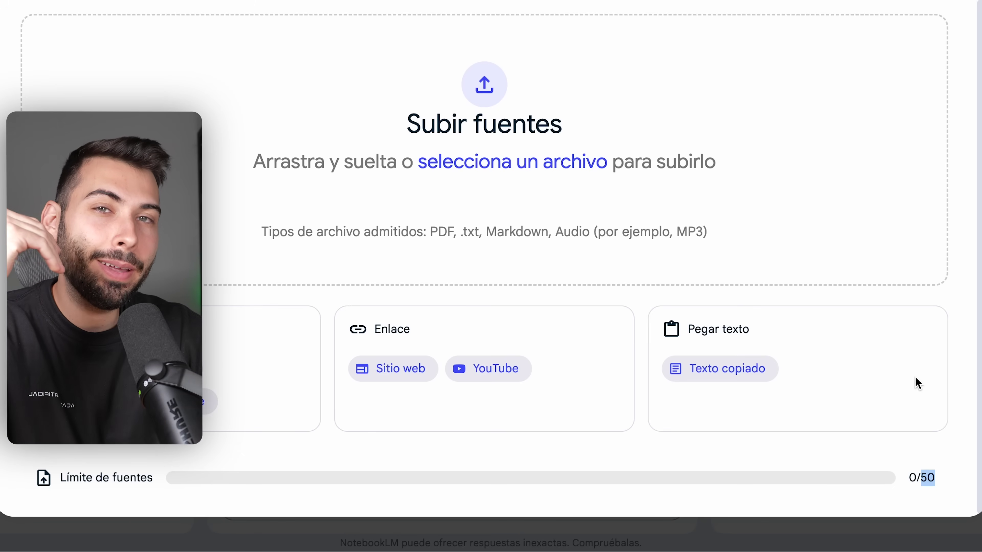
{"action": "scroll", "coordinate": [610, 152], "scroll_direction": "up", "scroll_amount": 2}
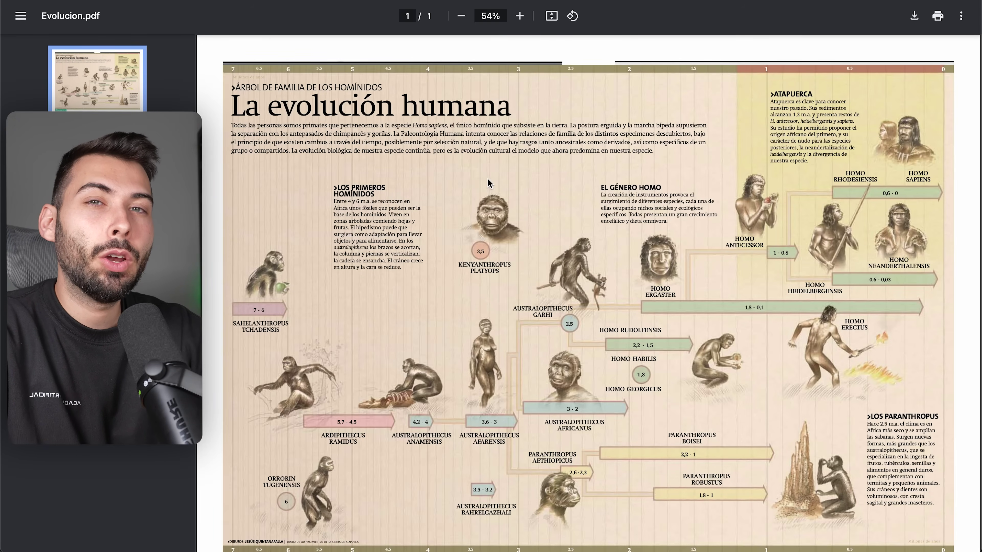
{"action": "scroll", "coordinate": [487, 178], "scroll_direction": "down", "scroll_amount": 1}
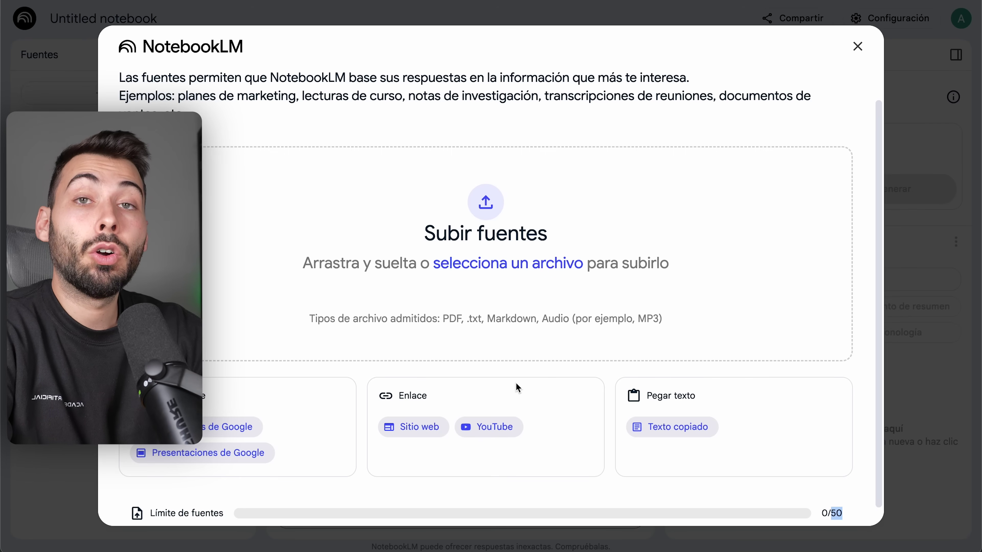
{"action": "left_click", "coordinate": [430, 427]}
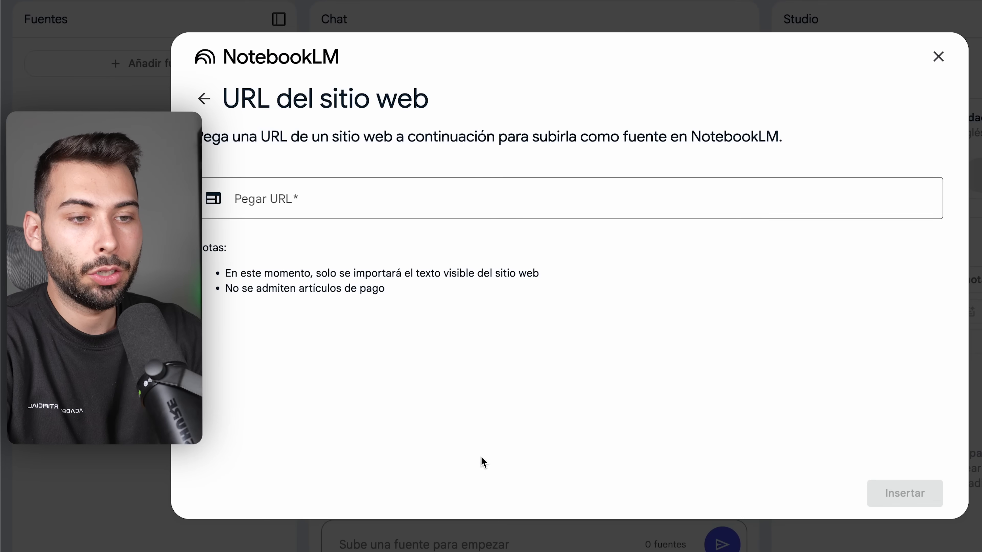
{"action": "left_click", "coordinate": [440, 221]}
{"action": "type", "text": "https://www.museoevolucionhumana.com/media/files/Evolucion.pdf"}
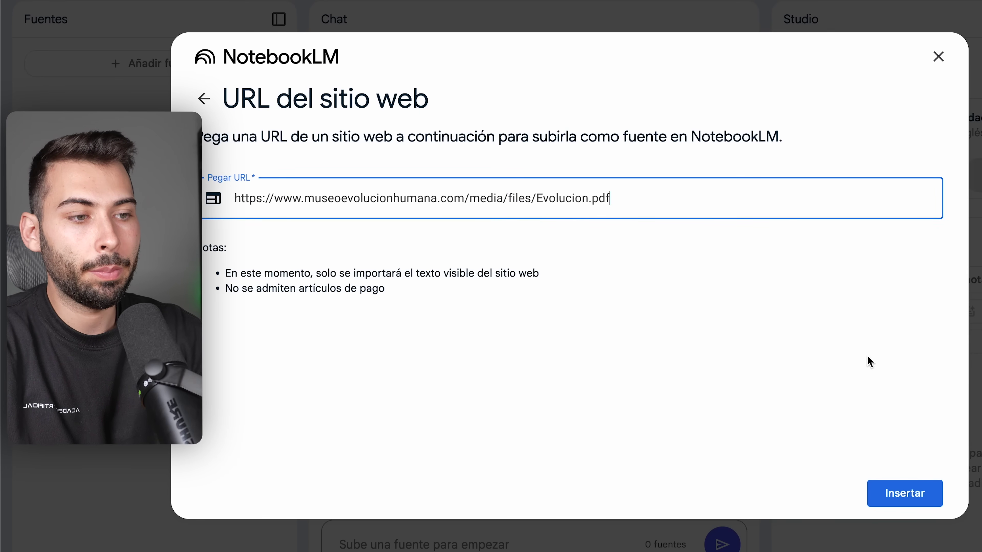
{"action": "left_click", "coordinate": [908, 497]}
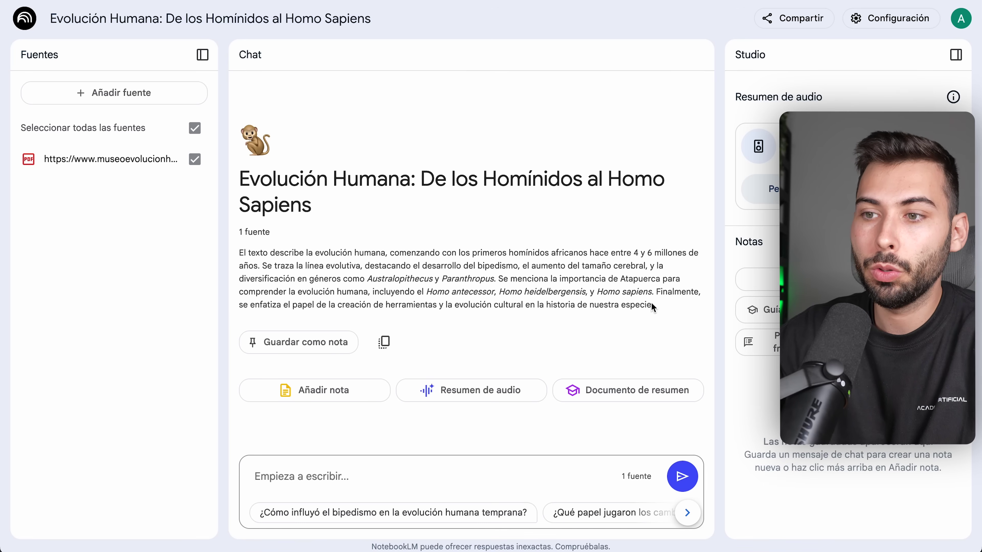
Highlight the notebook's generated summary and switch the interface to dark mode
{"action": "triple_click", "coordinate": [610, 284]}
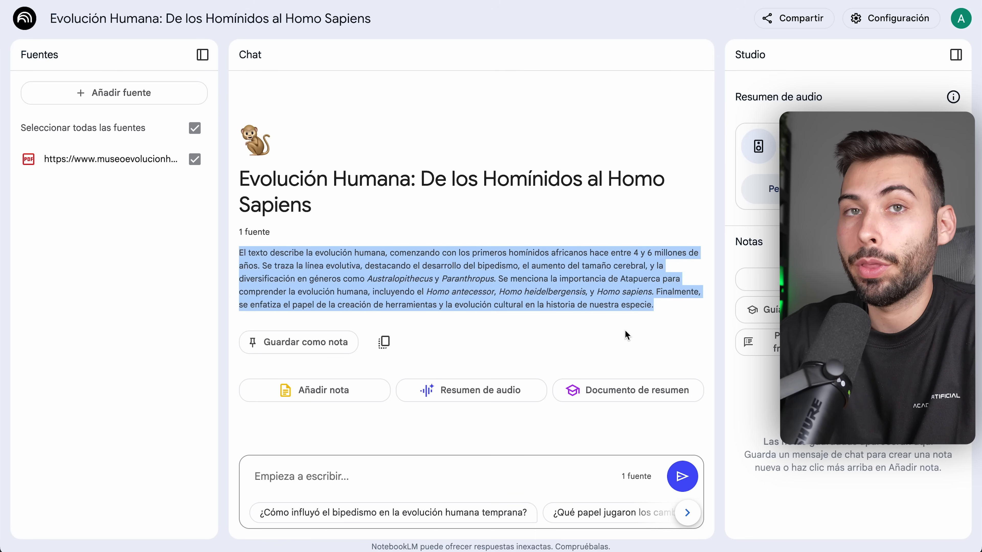
{"action": "left_click", "coordinate": [814, 138]}
{"action": "left_click", "coordinate": [887, 19]}
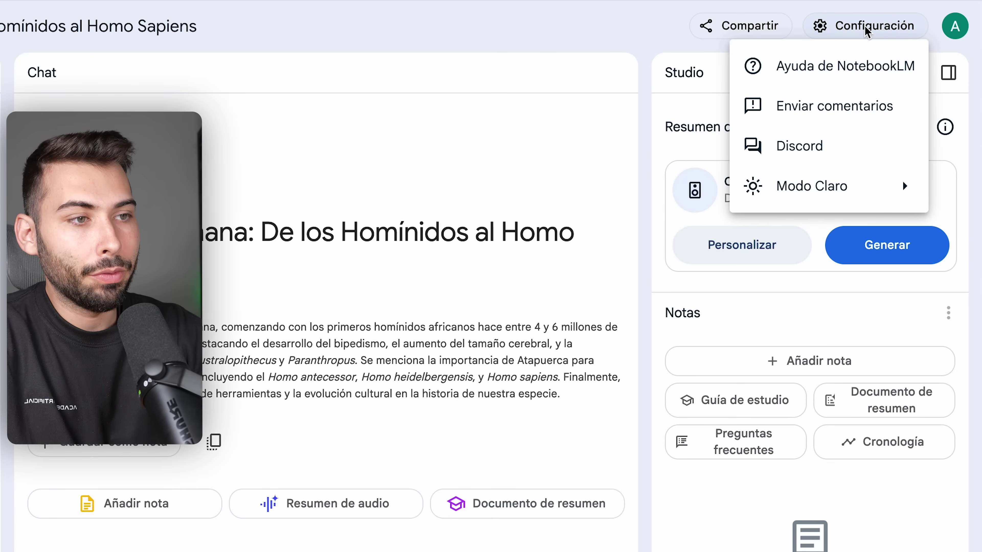
{"action": "mouse_move", "coordinate": [815, 152]}
{"action": "left_click", "coordinate": [686, 226]}
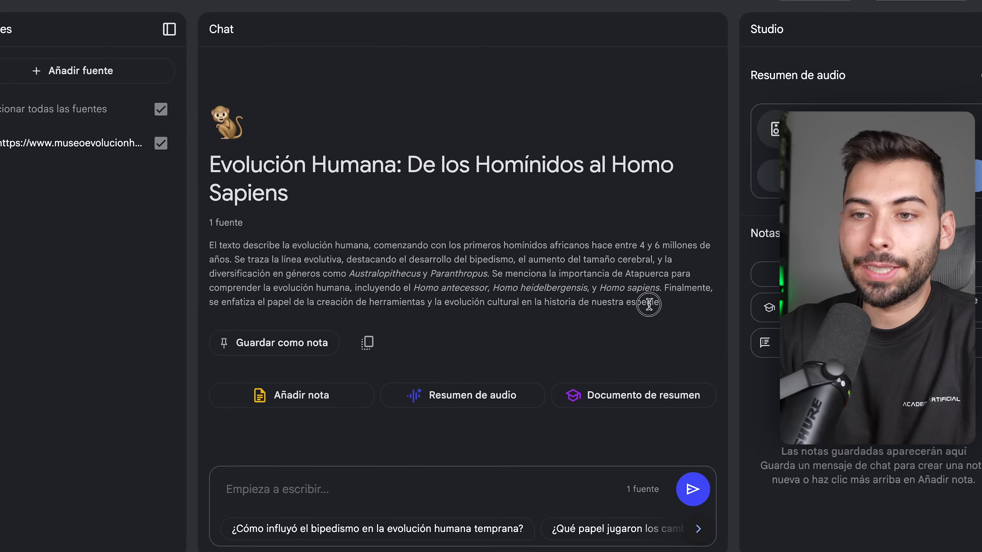
Highlight the summary paragraph again and examine the language note of the in-depth audio conversation
{"action": "left_click_drag", "start_coordinate": [561, 394], "coordinate": [51, 340]}
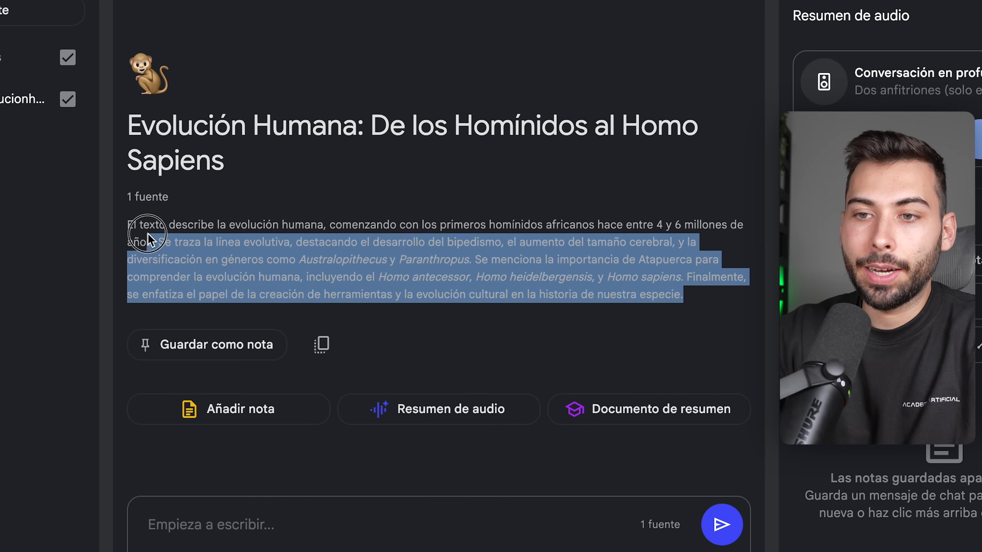
{"action": "left_click_drag", "start_coordinate": [149, 240], "coordinate": [124, 223]}
{"action": "left_click", "coordinate": [510, 315]}
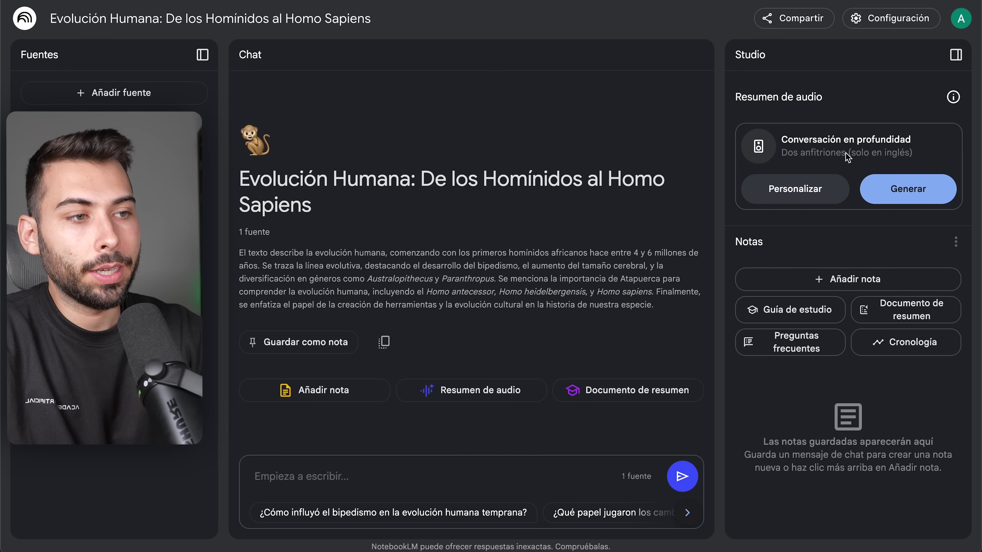
{"action": "left_click_drag", "start_coordinate": [861, 155], "coordinate": [908, 155]}
{"action": "left_click", "coordinate": [909, 165]}
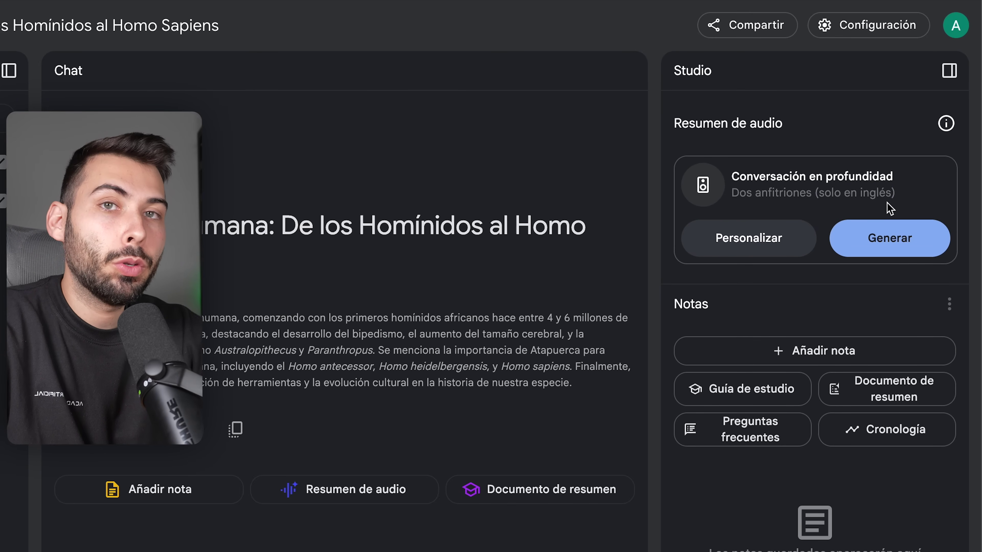
Generate a customized audio overview with the instruction "Hablan en español. El único idioma debe ser en español"
{"action": "left_click", "coordinate": [767, 251]}
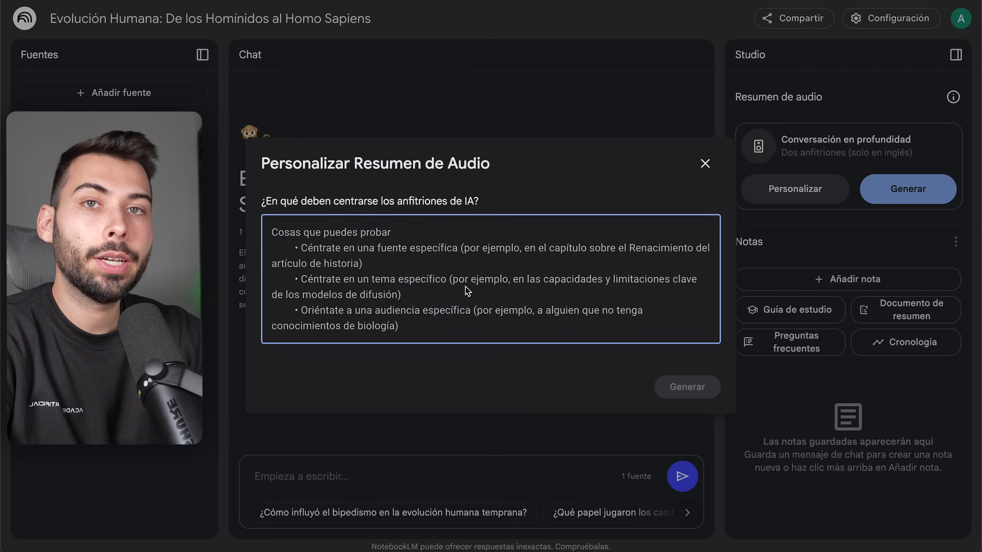
{"action": "type", "text": "Hablan en español. El único idioma debe ser en español"}
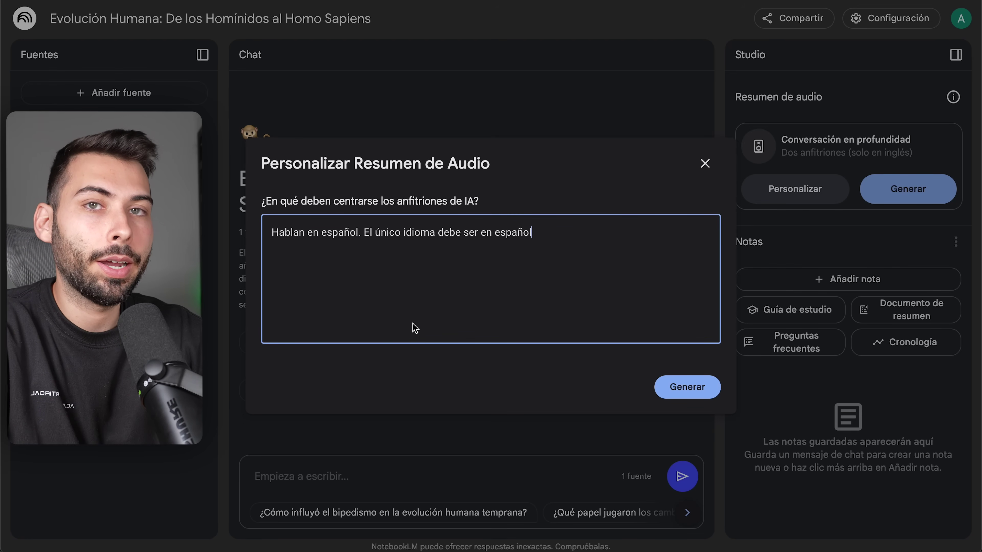
{"action": "left_click", "coordinate": [688, 387]}
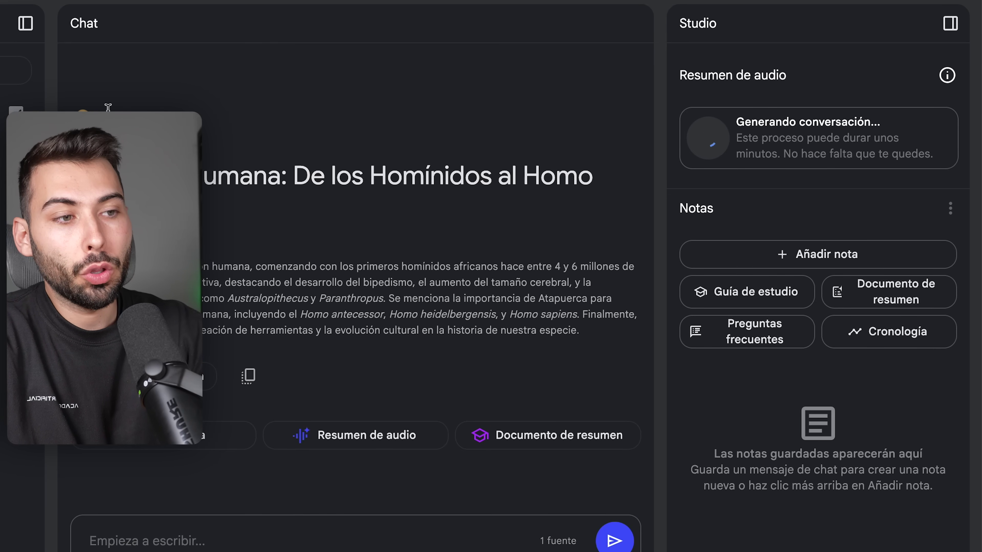
Add a new note, clear its test text and go back to the Studio overview
{"action": "left_click", "coordinate": [849, 263]}
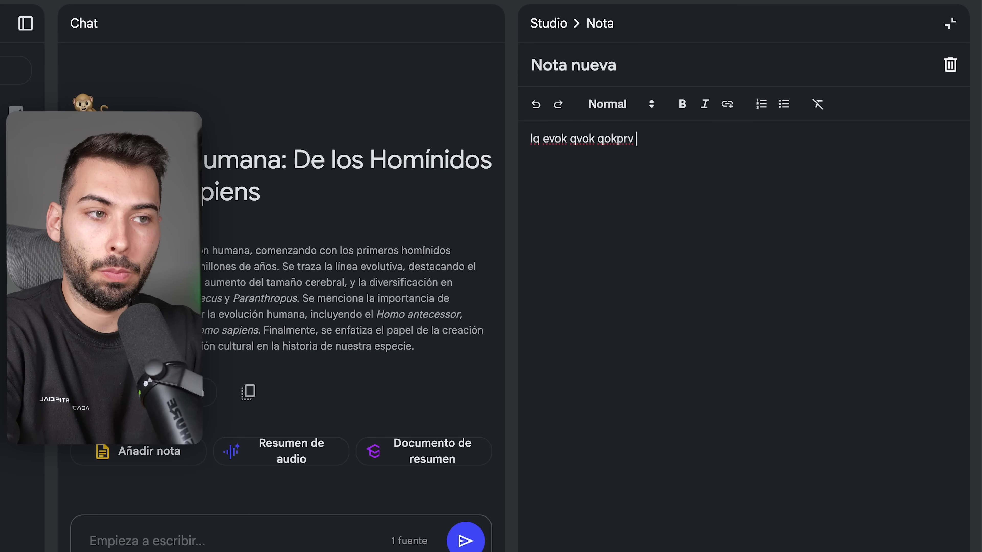
{"action": "key", "text": "ctrl+a"}
{"action": "key", "text": "BackSpace"}
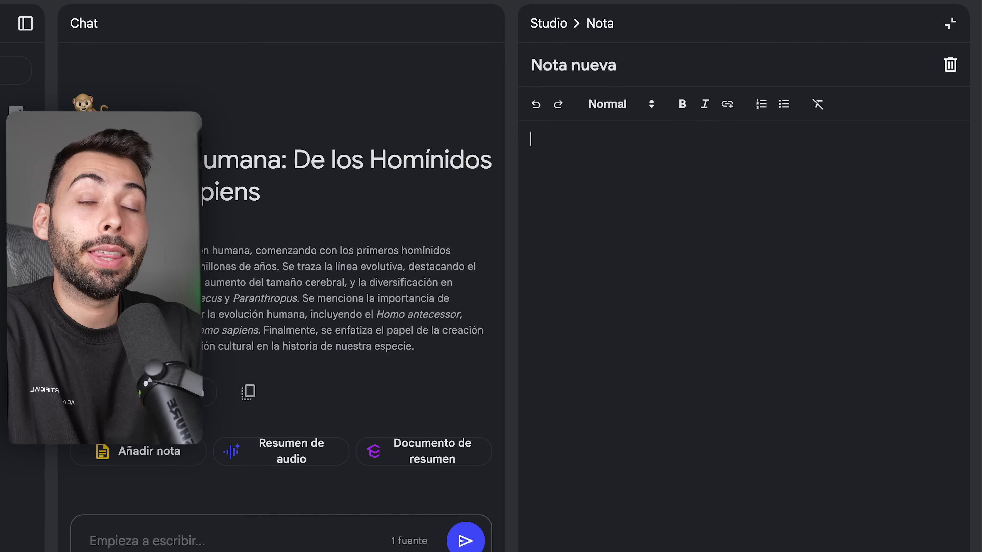
{"action": "left_click", "coordinate": [550, 24]}
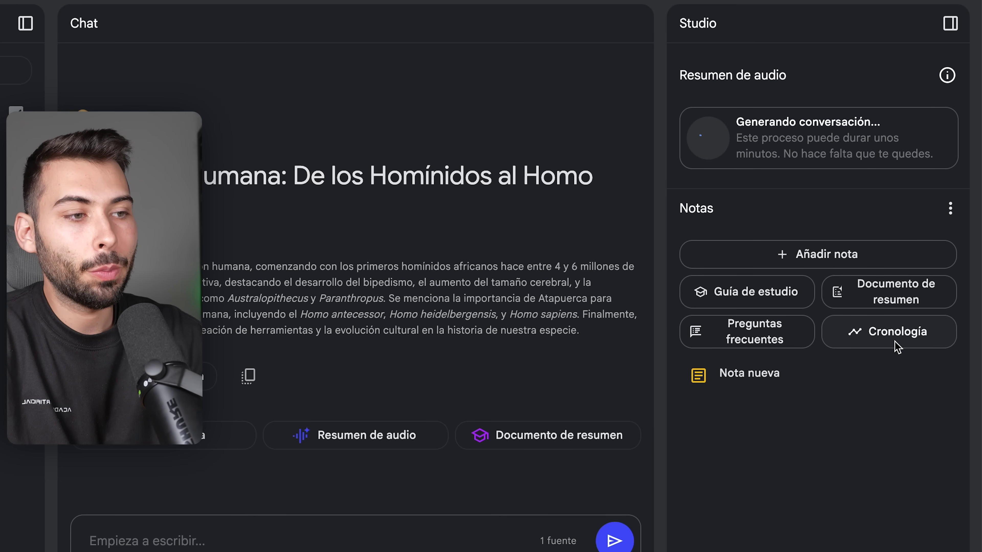
Generate a timeline of the source, open its note and highlight the heading "Hace 4-6 millones de años (m.a.):"
{"action": "left_click", "coordinate": [904, 341]}
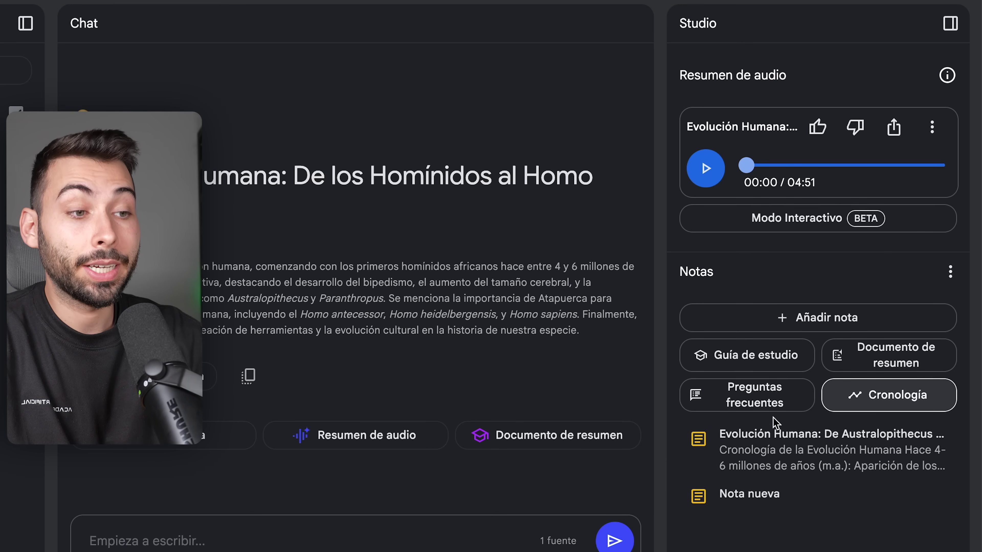
{"action": "left_click", "coordinate": [787, 454]}
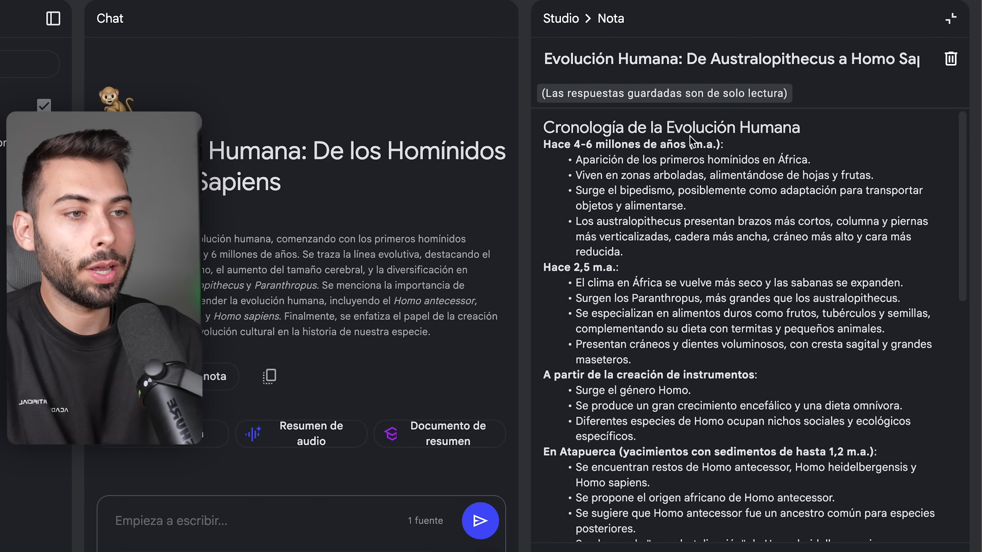
{"action": "left_click_drag", "start_coordinate": [543, 145], "coordinate": [727, 147]}
{"action": "scroll", "coordinate": [690, 298], "scroll_direction": "down", "scroll_amount": 1}
{"action": "scroll", "coordinate": [690, 298], "scroll_direction": "up", "scroll_amount": 1}
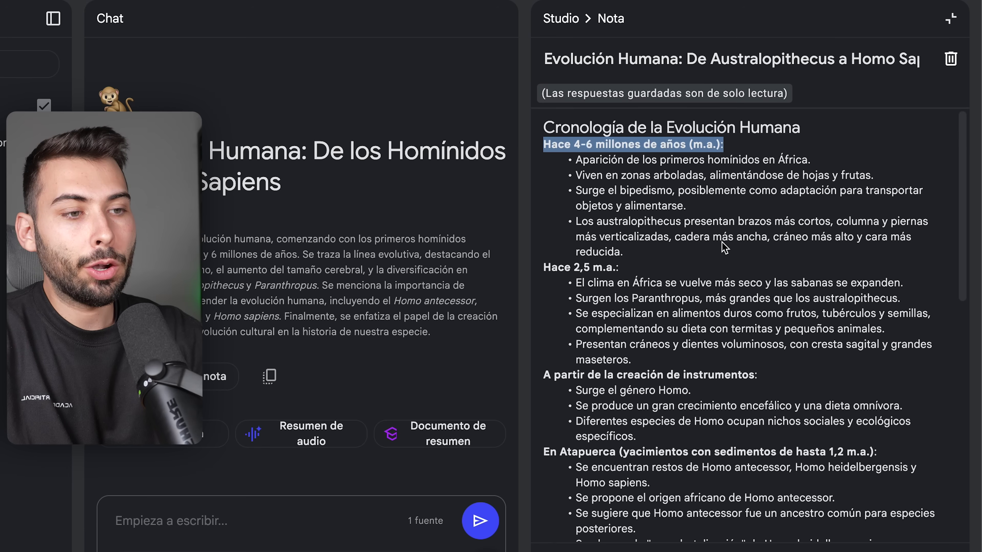
Read through the timeline note, including its "Personajes Principales" section, and return to the Studio overview
{"action": "scroll", "coordinate": [704, 275], "scroll_direction": "down", "scroll_amount": 7}
{"action": "scroll", "coordinate": [722, 247], "scroll_direction": "down", "scroll_amount": 5}
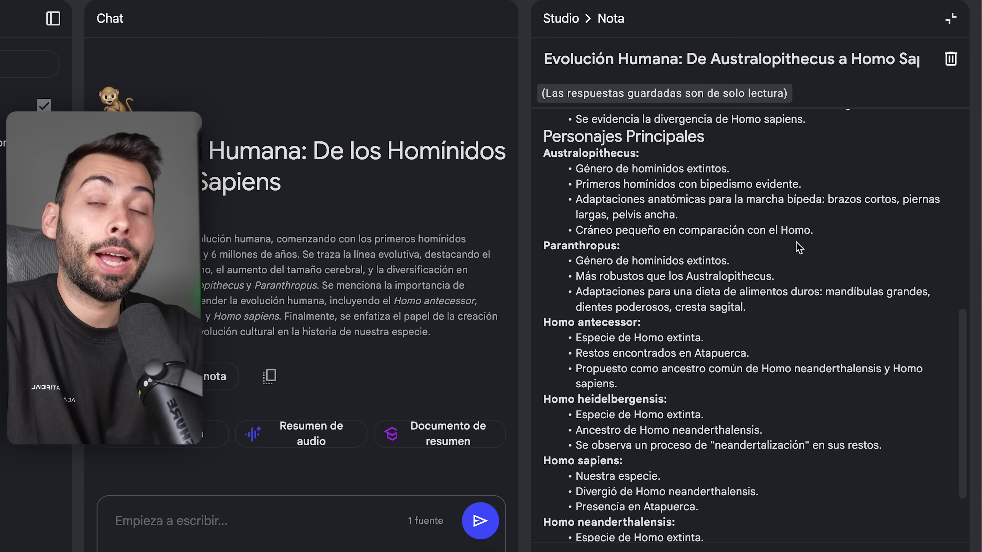
{"action": "scroll", "coordinate": [799, 248], "scroll_direction": "down", "scroll_amount": 3}
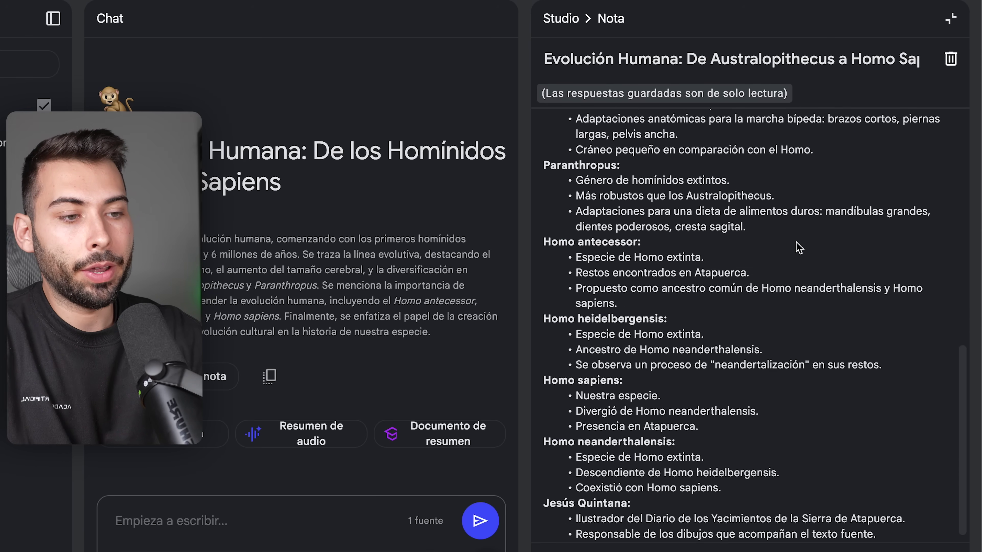
{"action": "scroll", "coordinate": [799, 248], "scroll_direction": "up", "scroll_amount": 3}
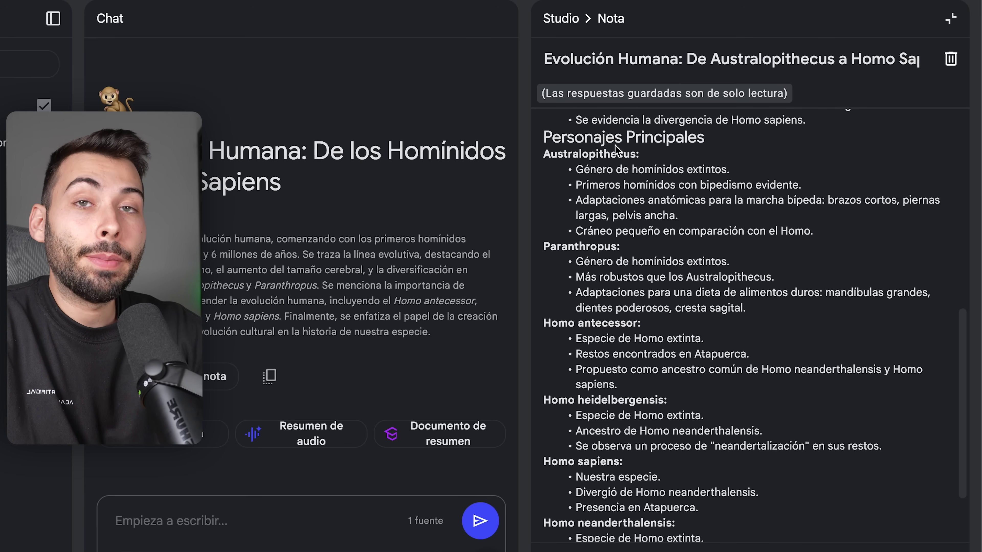
{"action": "left_click", "coordinate": [560, 19]}
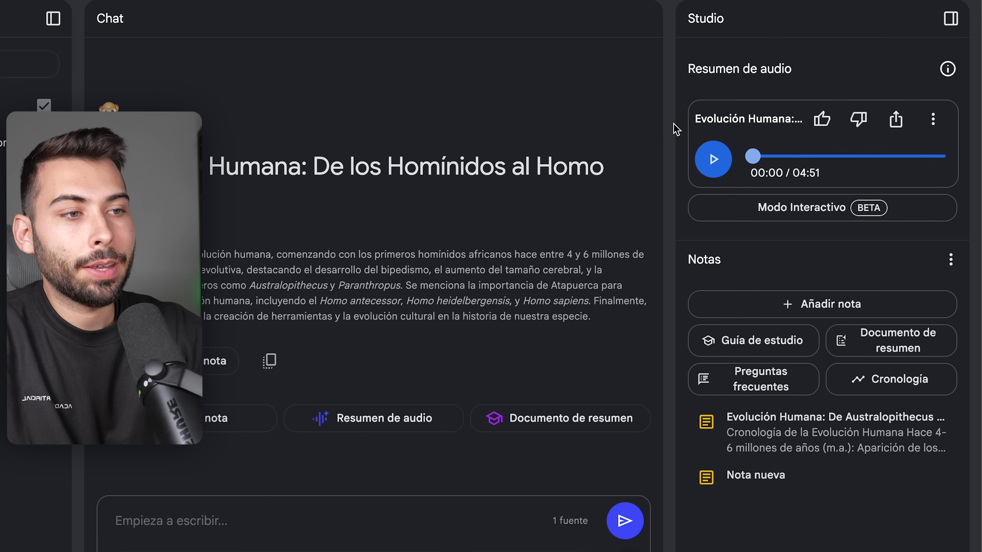
Listen to the start of the audio overview, pause it and open its interactive mode
{"action": "left_click", "coordinate": [714, 161]}
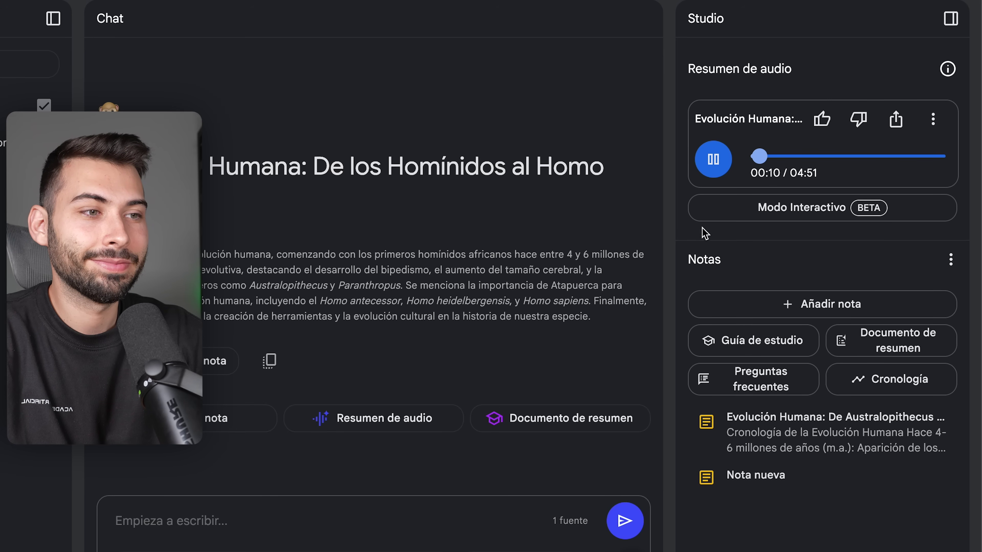
{"action": "left_click", "coordinate": [714, 160]}
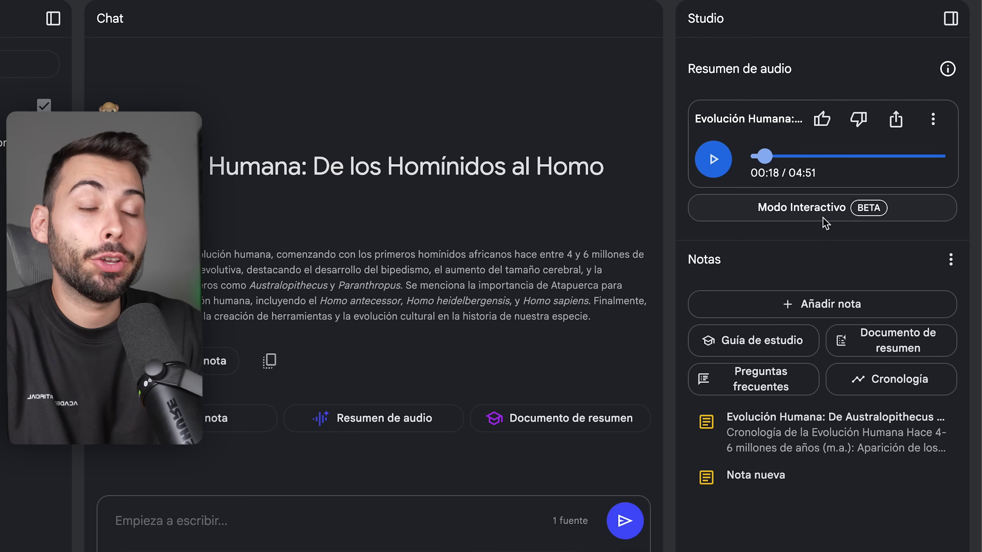
{"action": "left_click", "coordinate": [868, 218]}
{"action": "left_click", "coordinate": [216, 110]}
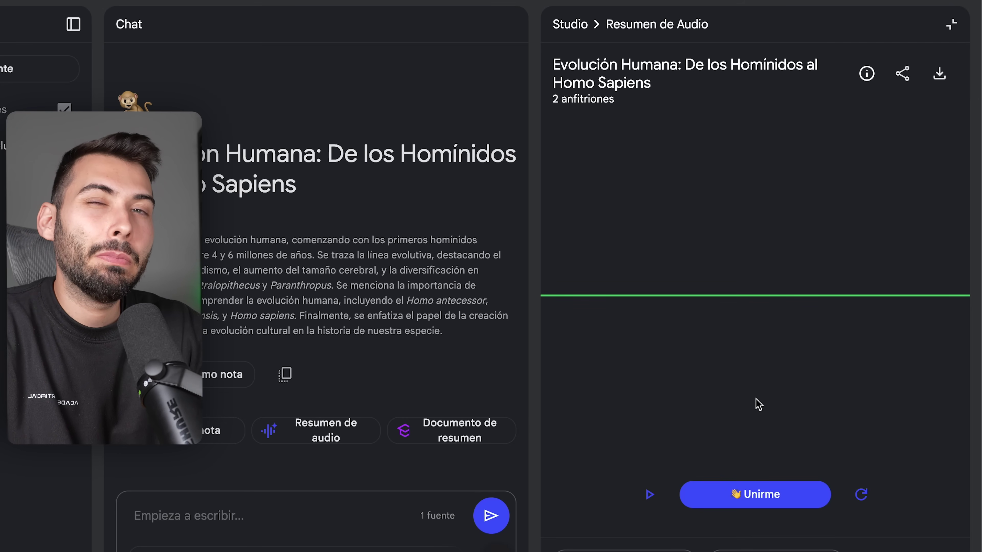
Play the interactive audio and join the hosts' conversation, pause it, and resume playback to join a second time
{"action": "left_click", "coordinate": [649, 495]}
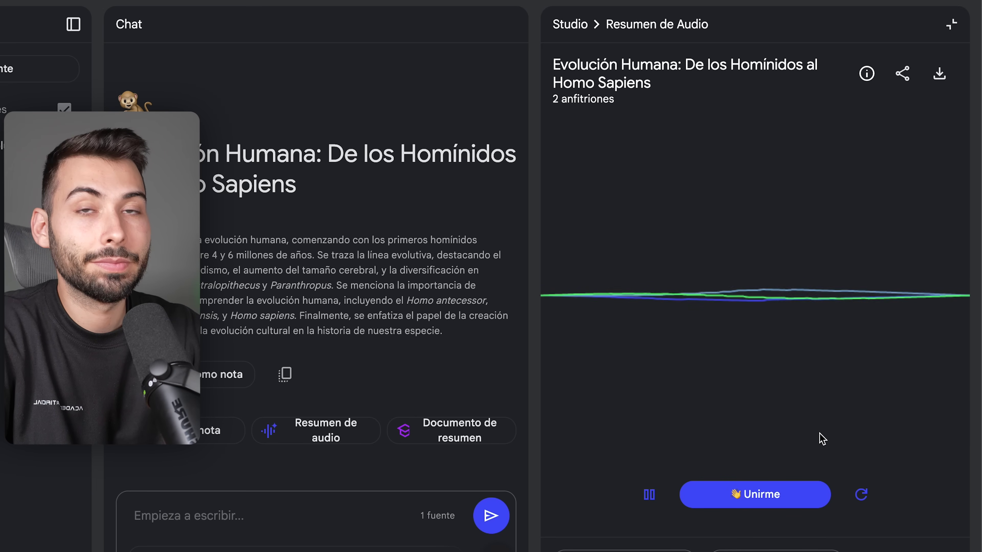
{"action": "left_click", "coordinate": [788, 495]}
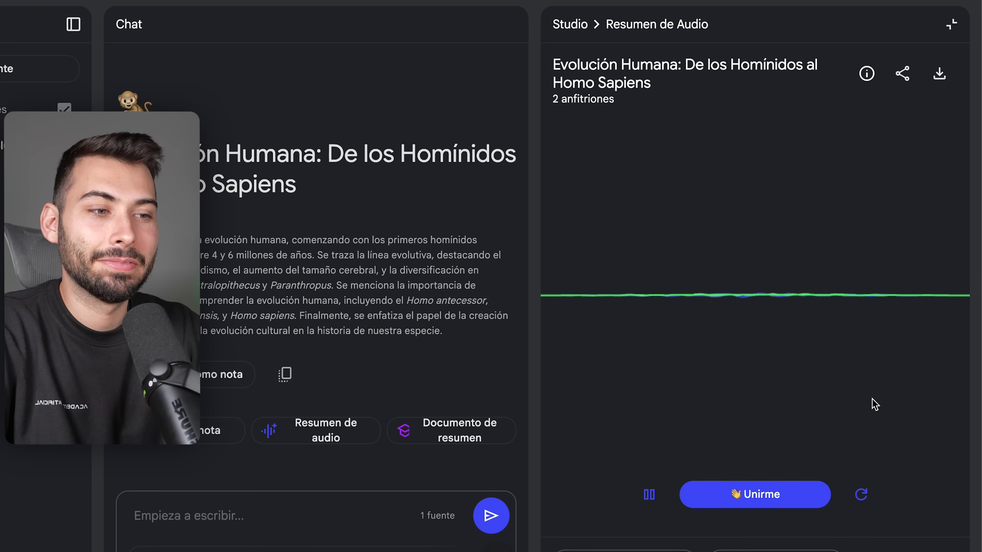
{"action": "left_click", "coordinate": [650, 494]}
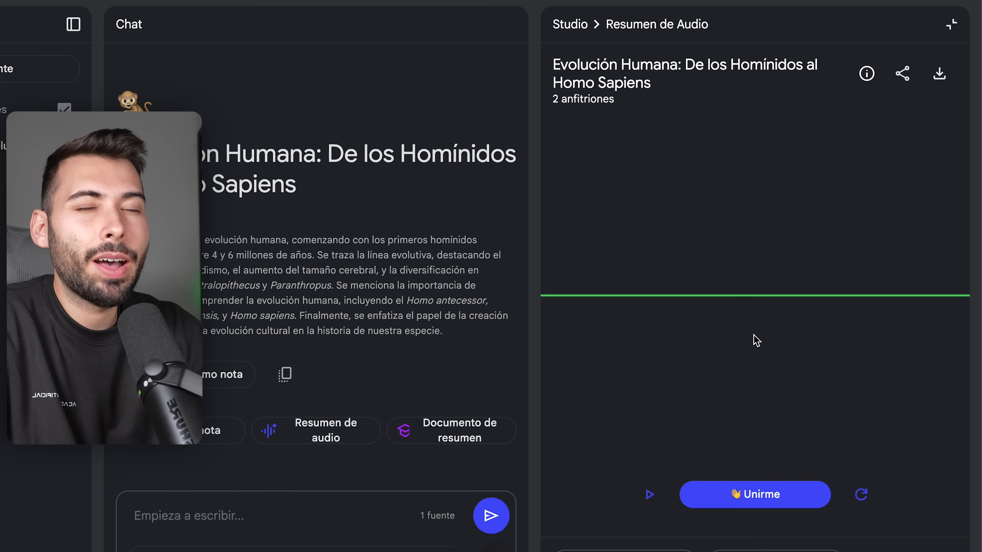
{"action": "left_click", "coordinate": [650, 495]}
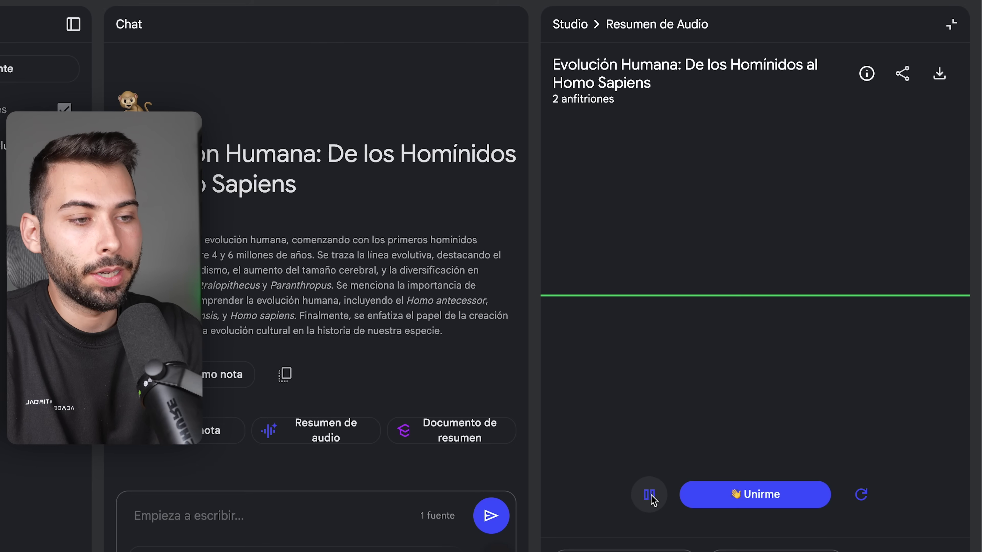
{"action": "left_click", "coordinate": [764, 498]}
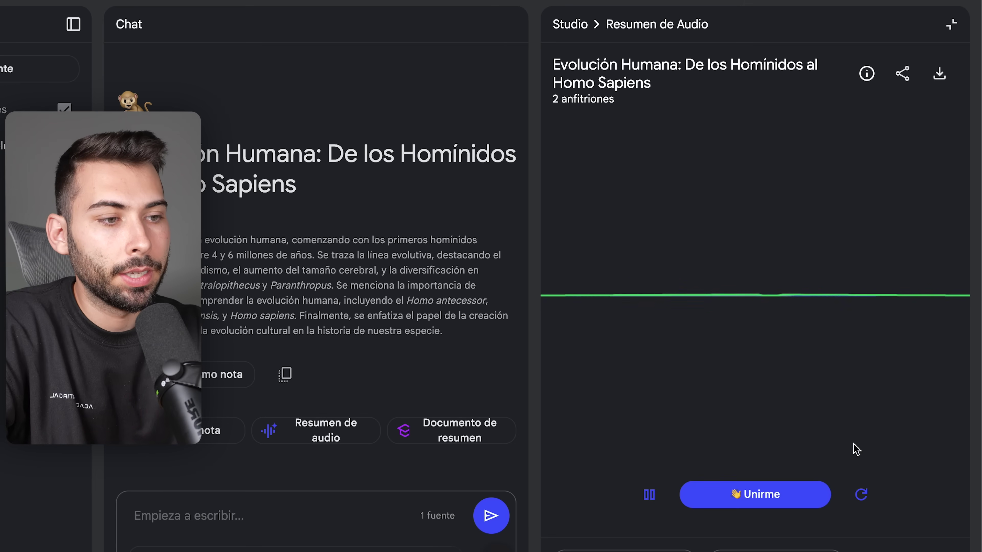
Join the hosts' conversation in the interactive audio once more and pause its playback
{"action": "left_click", "coordinate": [775, 497]}
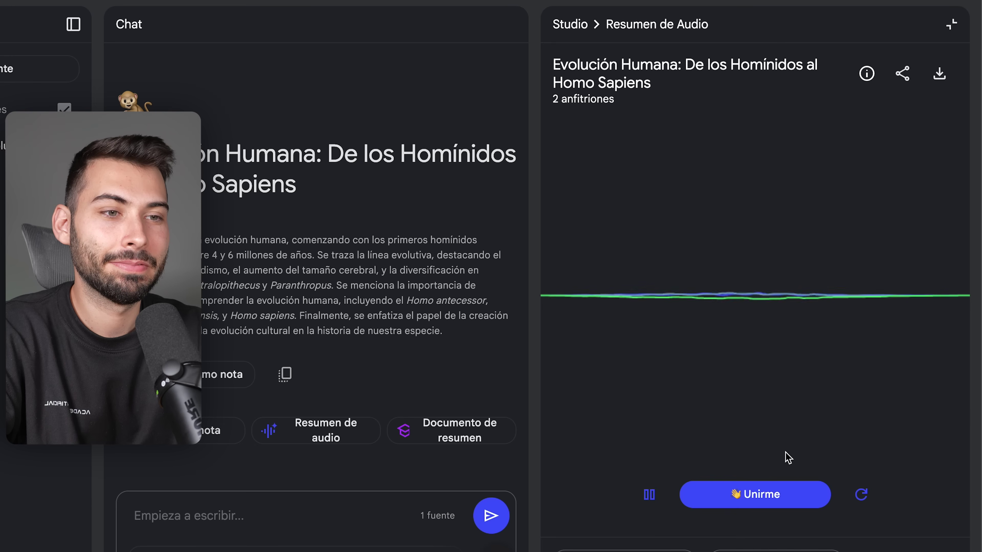
{"action": "left_click", "coordinate": [650, 497]}
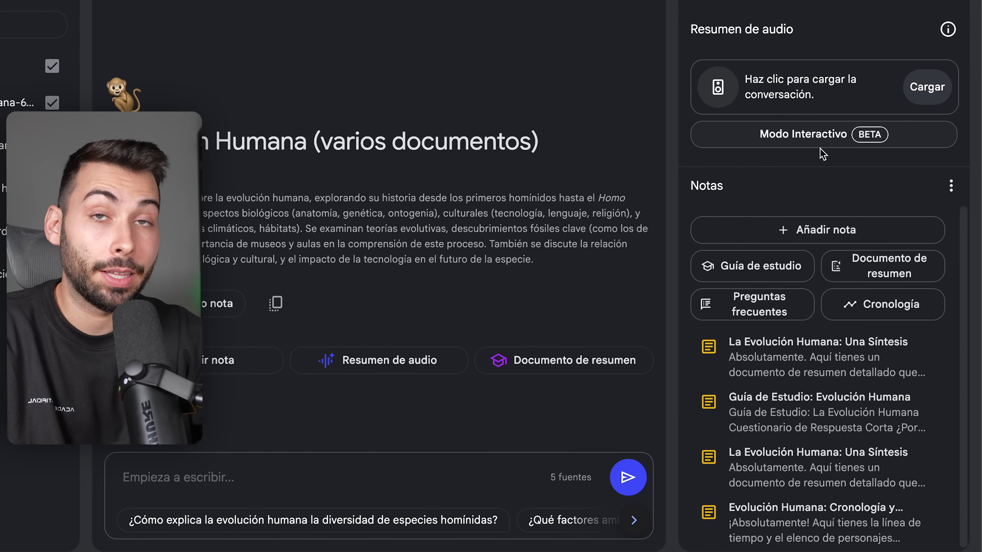
Generate a study guide from the five sources of the human evolution notebook and open its note
{"action": "scroll", "coordinate": [825, 383], "scroll_direction": "down", "scroll_amount": 1}
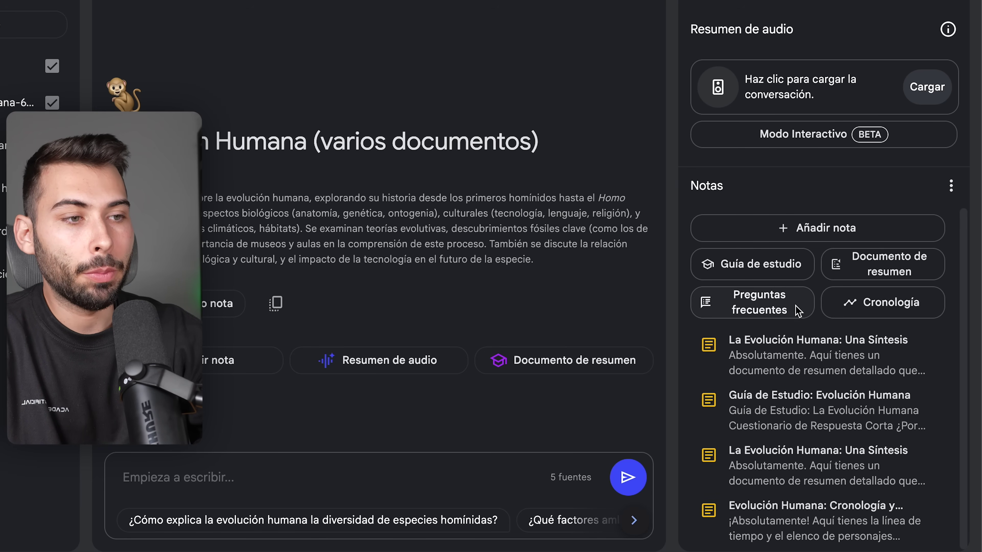
{"action": "left_click", "coordinate": [772, 276]}
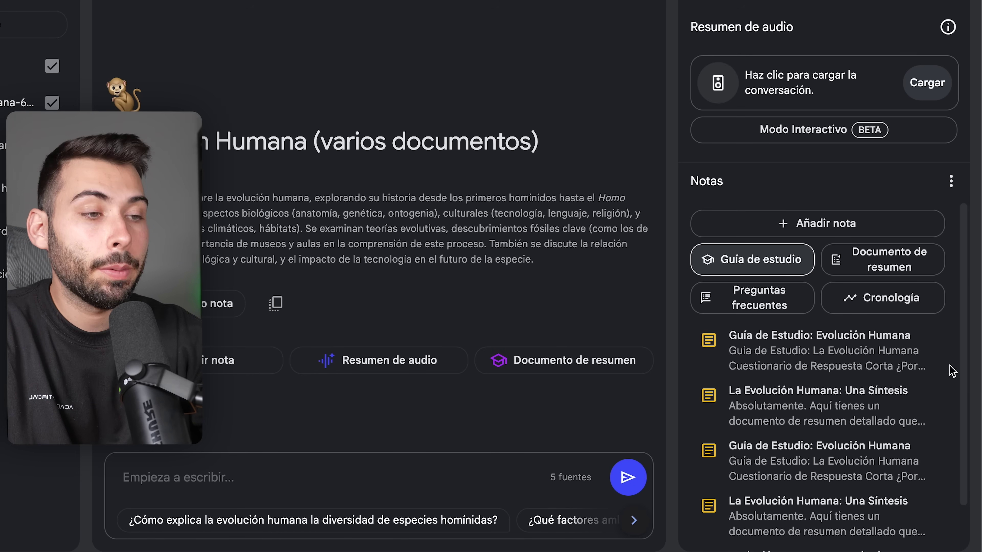
{"action": "left_click", "coordinate": [818, 351]}
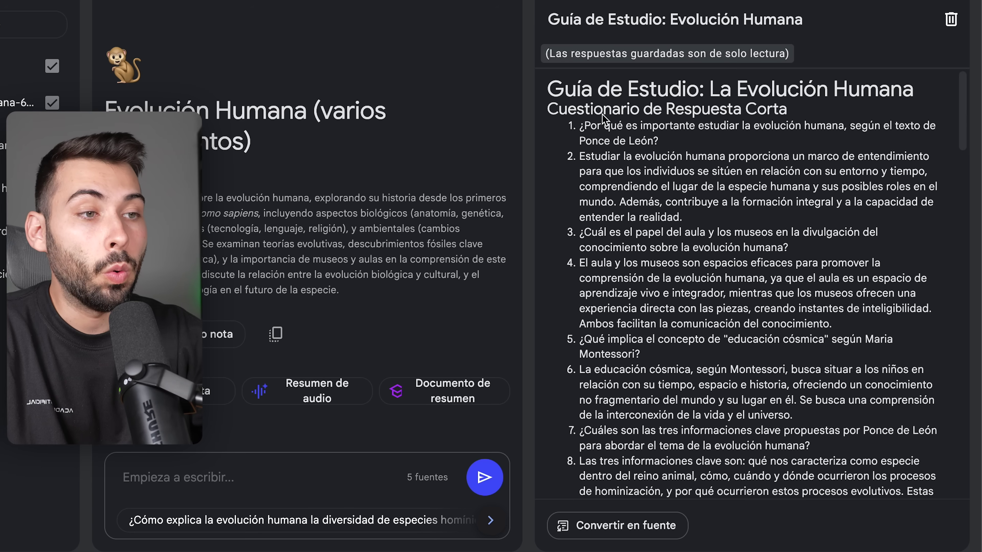
Read through the study guide's short-answer questionnaire, essay questions and glossary of key terms, and return to the Studio overview
{"action": "scroll", "coordinate": [741, 155], "scroll_direction": "down", "scroll_amount": 3}
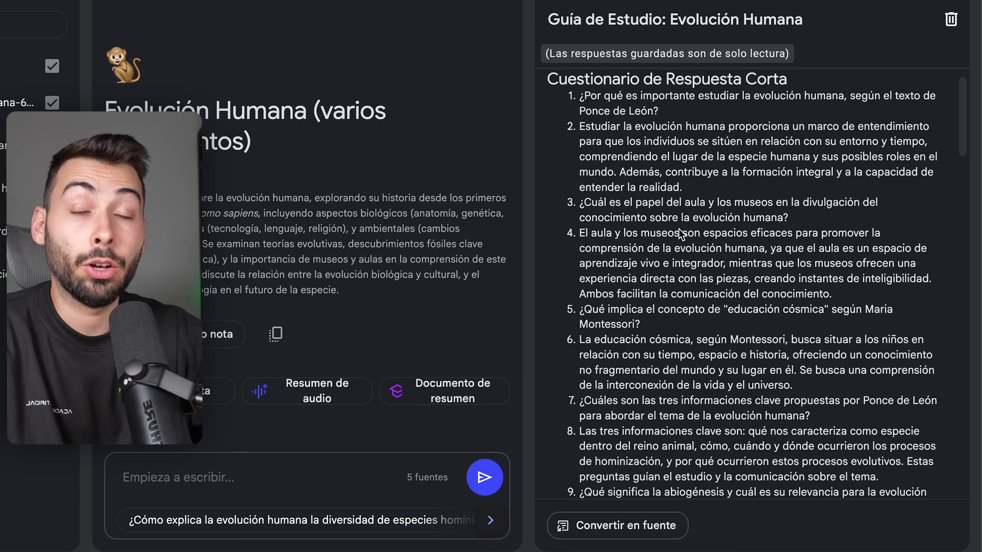
{"action": "scroll", "coordinate": [681, 234], "scroll_direction": "down", "scroll_amount": 20}
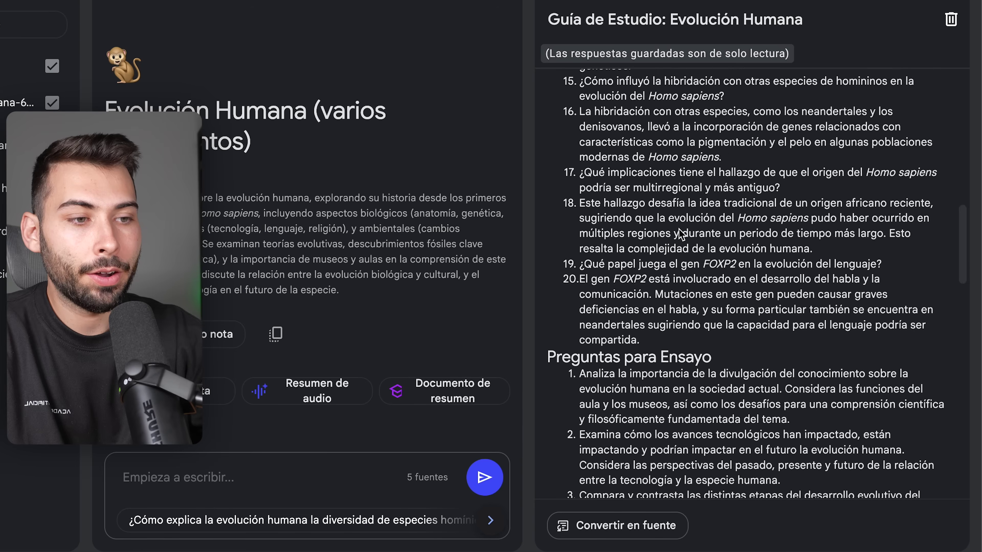
{"action": "scroll", "coordinate": [676, 178], "scroll_direction": "down", "scroll_amount": 2}
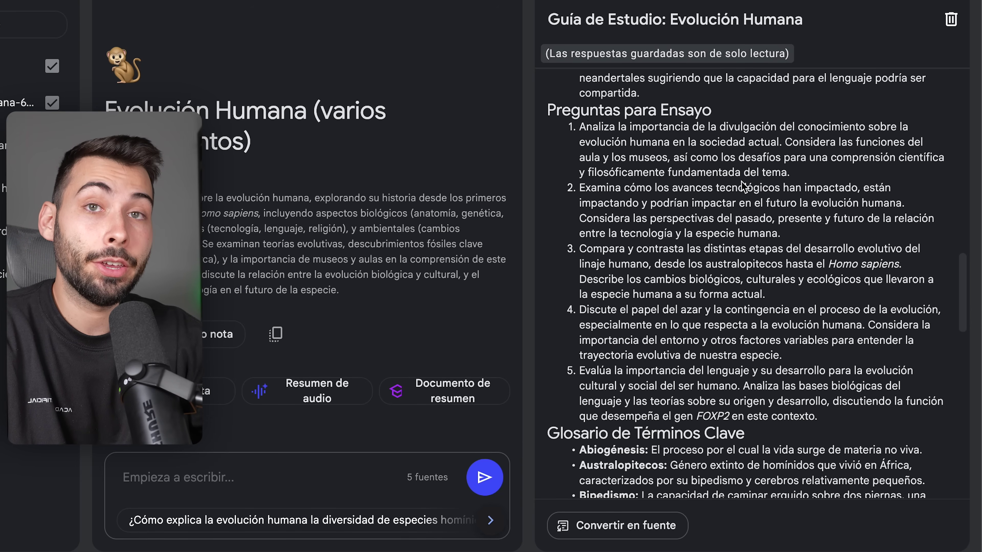
{"action": "scroll", "coordinate": [743, 186], "scroll_direction": "down", "scroll_amount": 7}
{"action": "scroll", "coordinate": [742, 186], "scroll_direction": "down", "scroll_amount": 2}
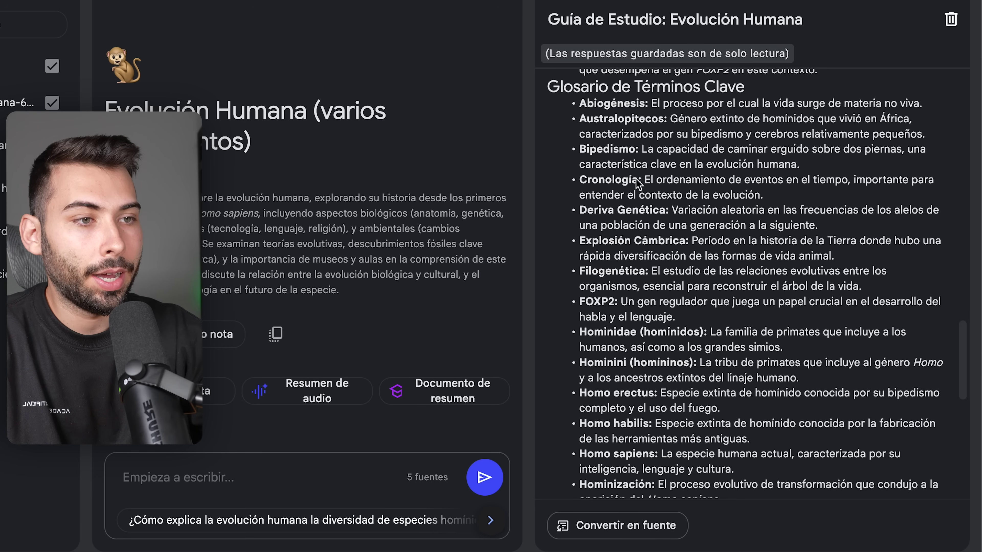
{"action": "scroll", "coordinate": [651, 175], "scroll_direction": "down", "scroll_amount": 8}
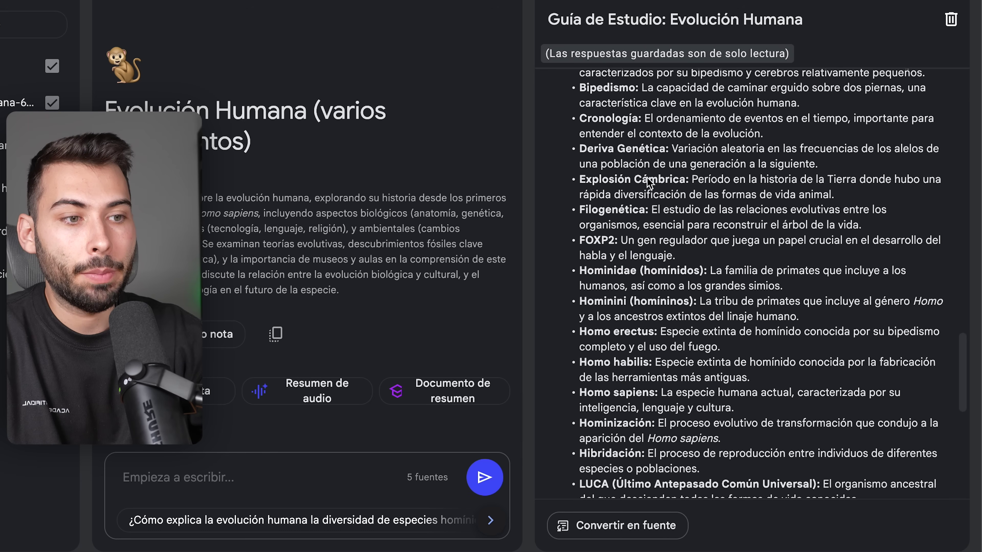
{"action": "scroll", "coordinate": [650, 181], "scroll_direction": "down", "scroll_amount": 3}
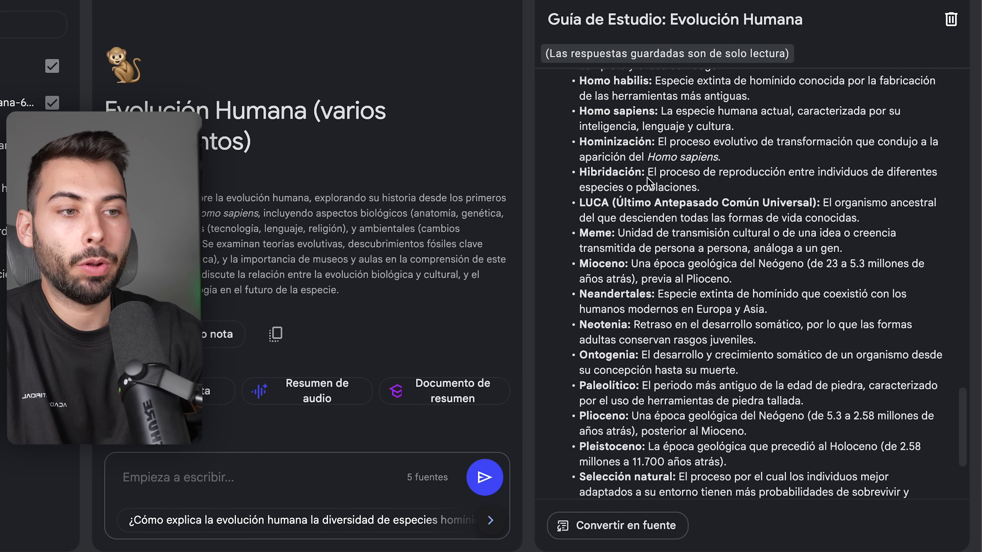
{"action": "scroll", "coordinate": [650, 182], "scroll_direction": "down", "scroll_amount": 4}
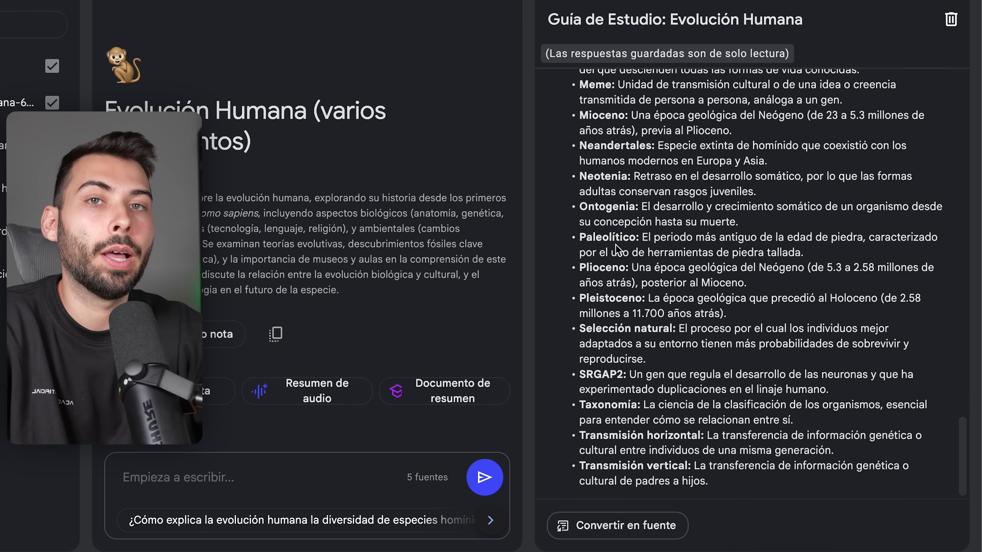
{"action": "left_click", "coordinate": [597, 5]}
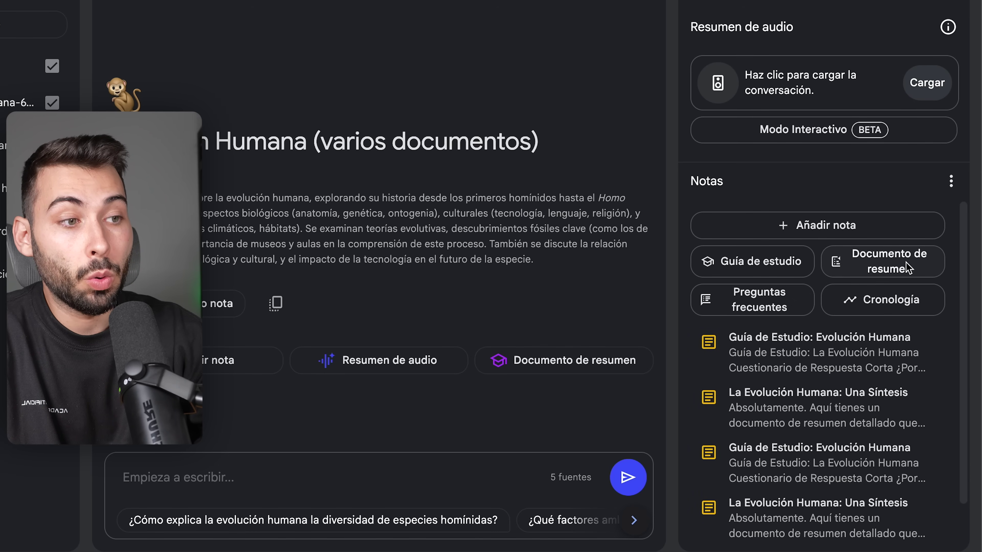
Generate a summary document of the five sources, read its note down to "Conclusiones" and close it
{"action": "left_click", "coordinate": [920, 271]}
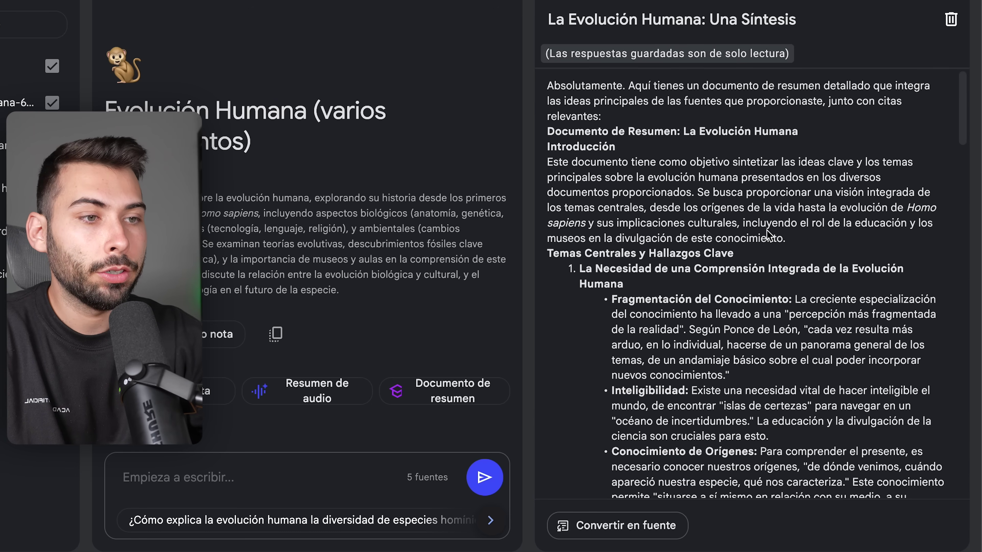
{"action": "scroll", "coordinate": [769, 235], "scroll_direction": "down", "scroll_amount": 3}
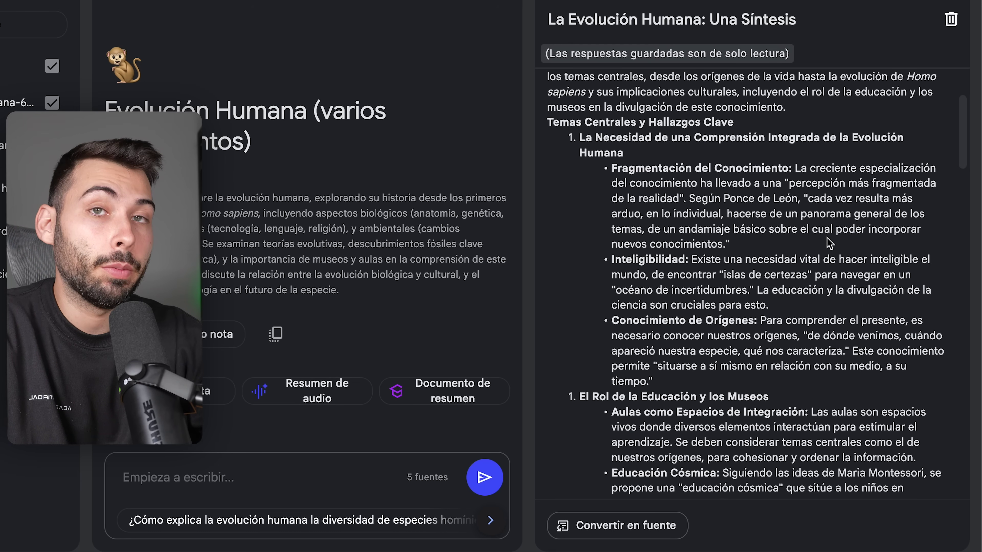
{"action": "scroll", "coordinate": [830, 242], "scroll_direction": "down", "scroll_amount": 10}
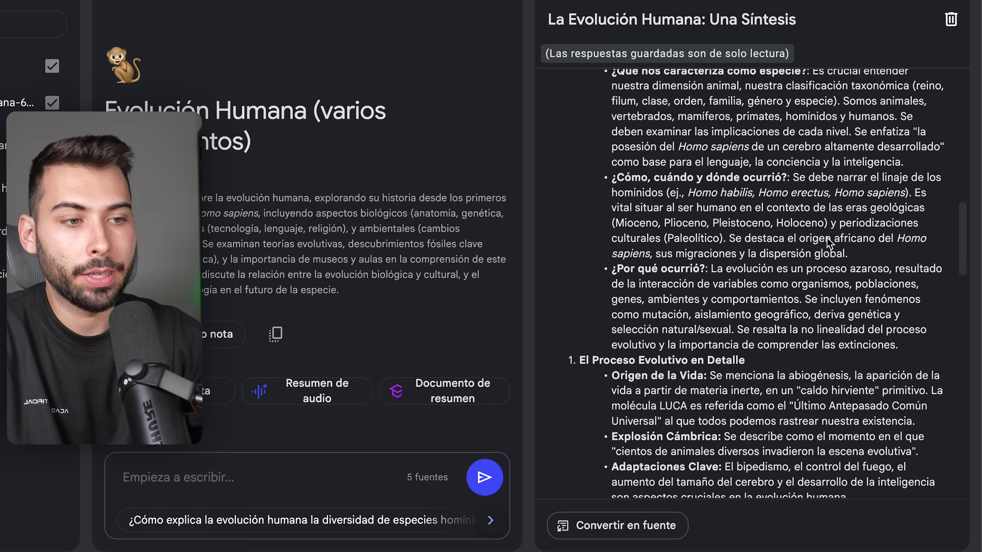
{"action": "scroll", "coordinate": [829, 243], "scroll_direction": "down", "scroll_amount": 15}
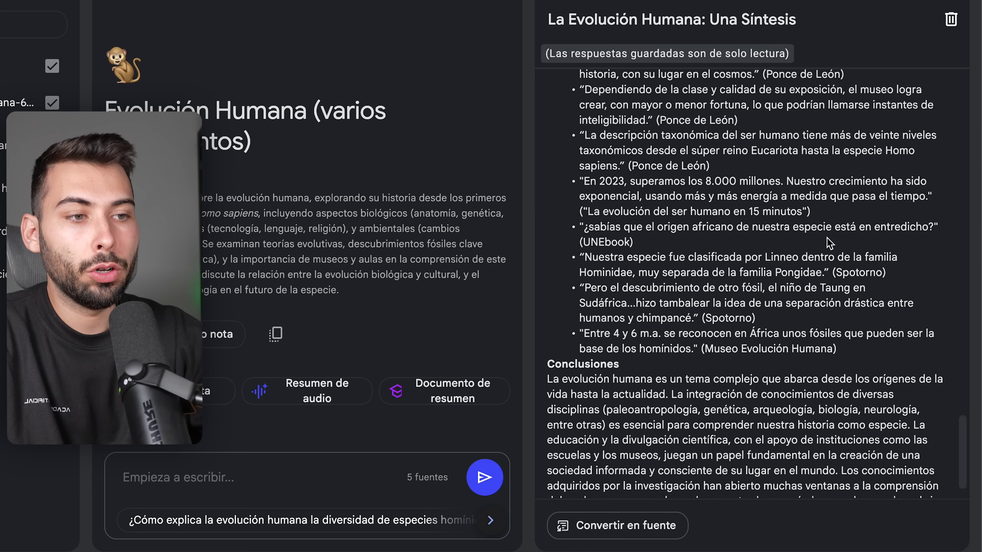
{"action": "scroll", "coordinate": [829, 243], "scroll_direction": "down", "scroll_amount": 2}
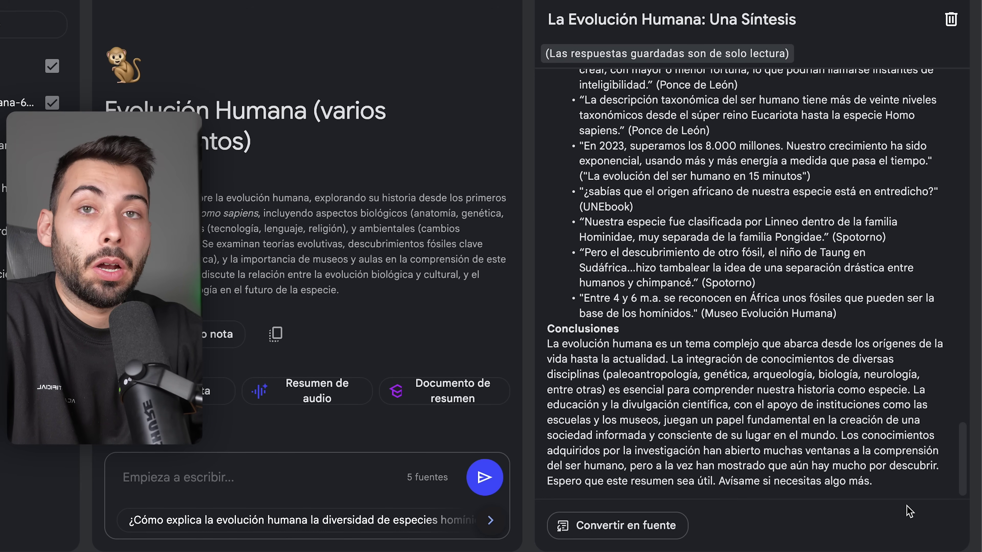
{"action": "key", "text": "Escape"}
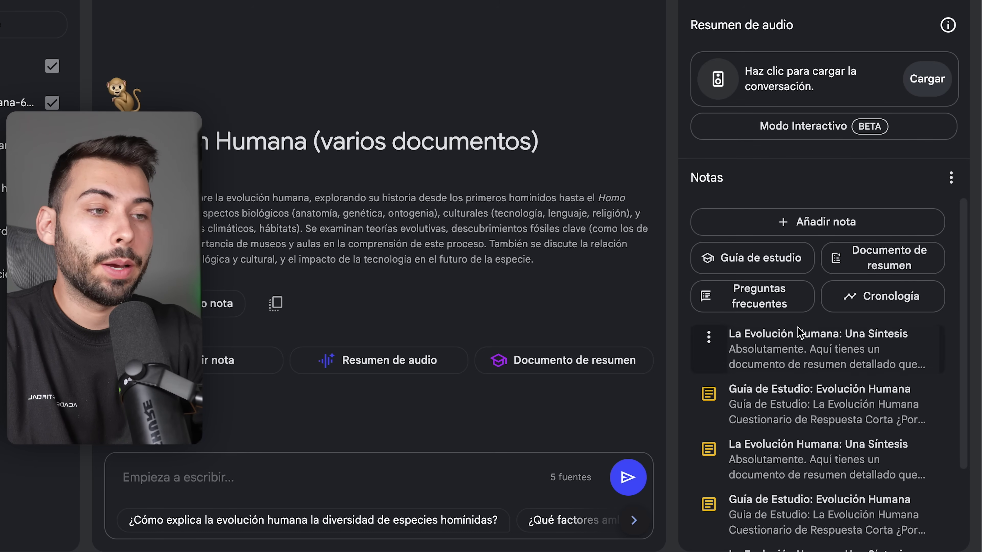
Generate a frequently asked questions note from the sources, open it and read through its questions and answers
{"action": "left_click", "coordinate": [771, 307]}
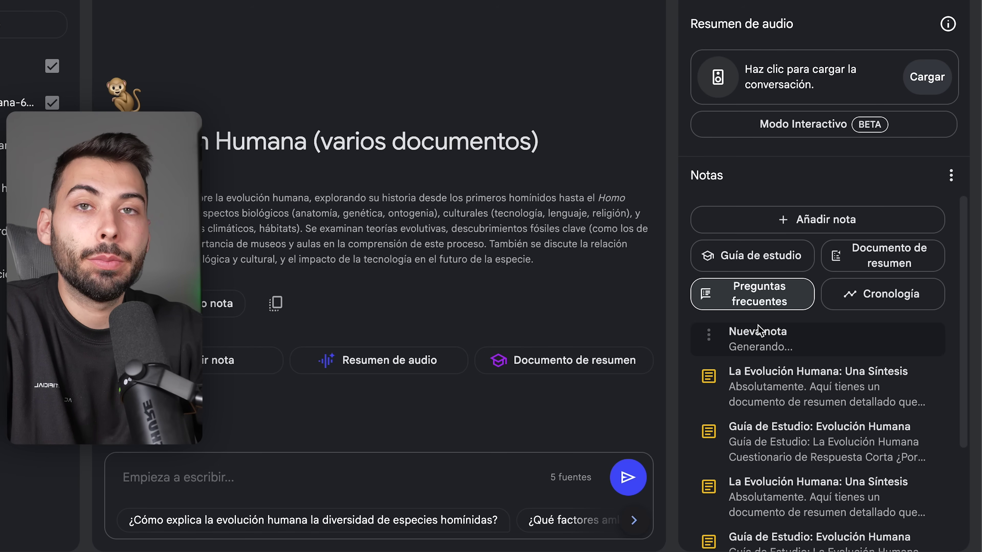
{"action": "left_click", "coordinate": [843, 350]}
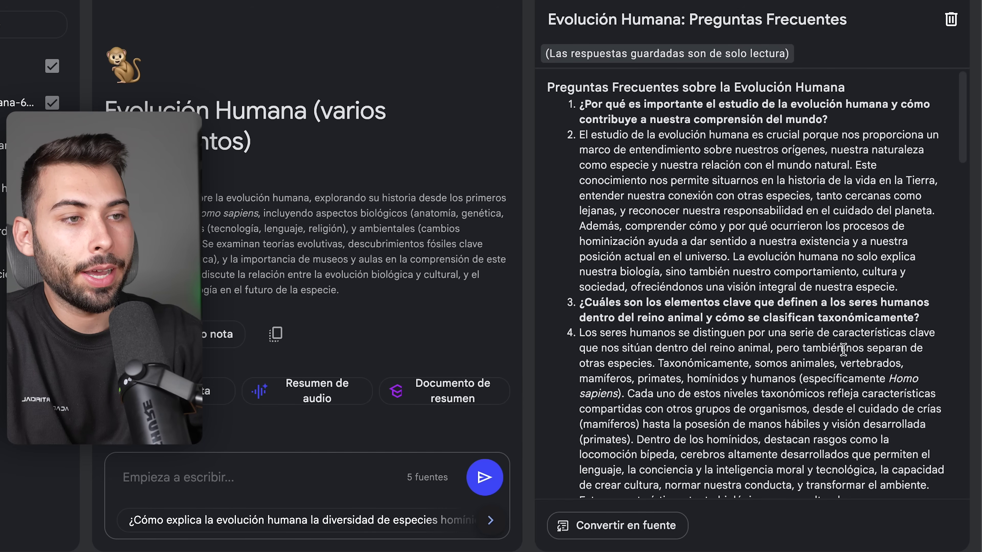
{"action": "scroll", "coordinate": [843, 350], "scroll_direction": "down", "scroll_amount": 1}
{"action": "scroll", "coordinate": [821, 290], "scroll_direction": "down", "scroll_amount": 15}
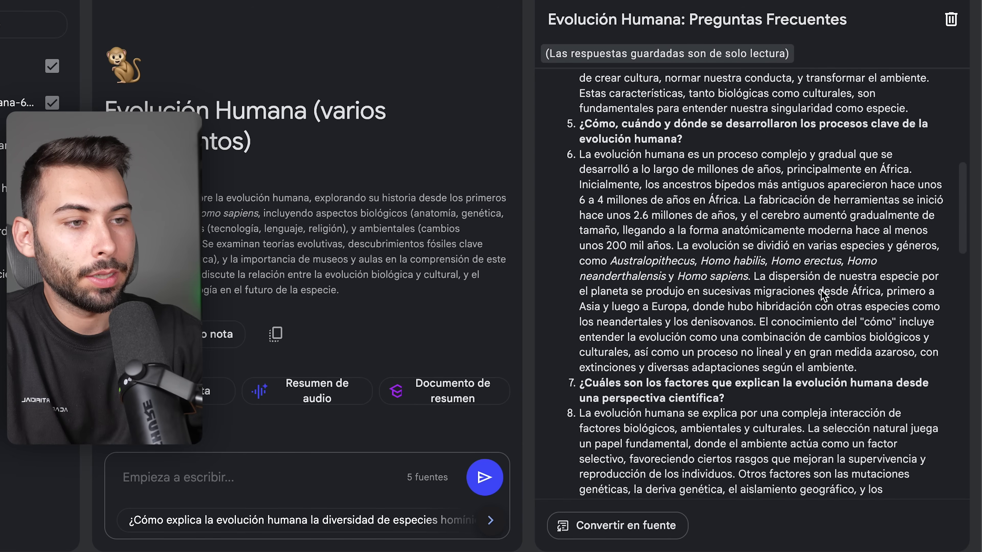
{"action": "scroll", "coordinate": [821, 290], "scroll_direction": "down", "scroll_amount": 5}
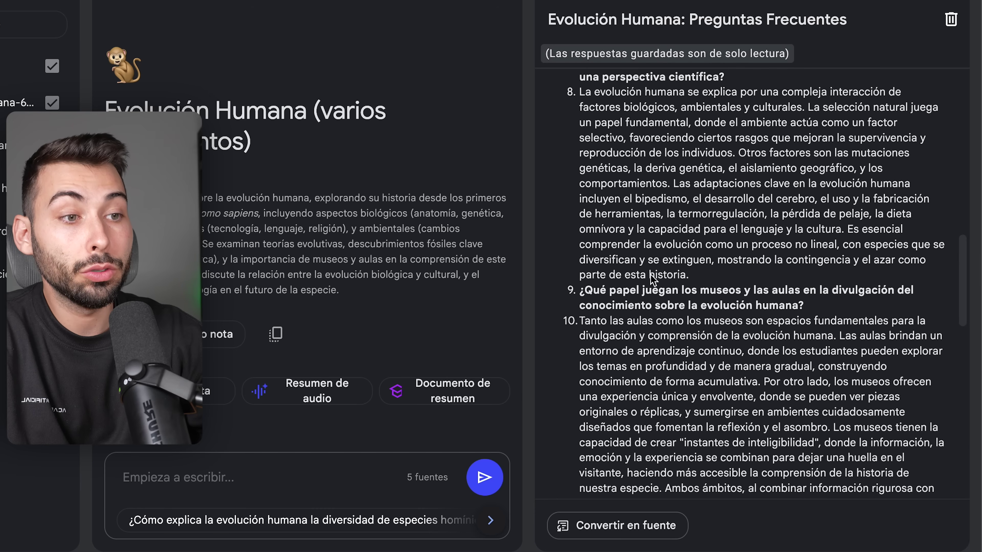
{"action": "scroll", "coordinate": [821, 338], "scroll_direction": "down", "scroll_amount": 3}
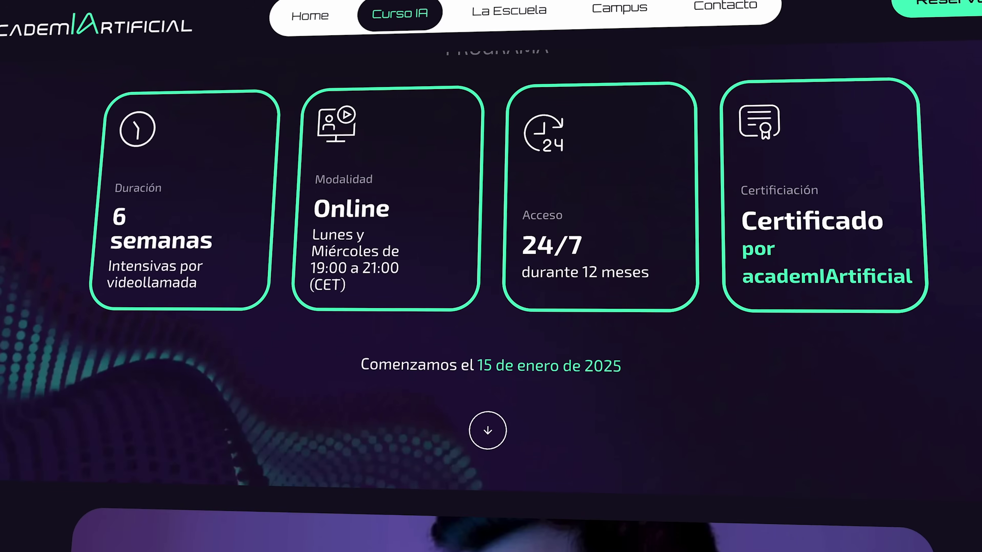
{"action": "scroll", "coordinate": [491, 271], "scroll_direction": "down", "scroll_amount": 5}
{"action": "scroll", "coordinate": [491, 271], "scroll_direction": "down", "scroll_amount": 10}
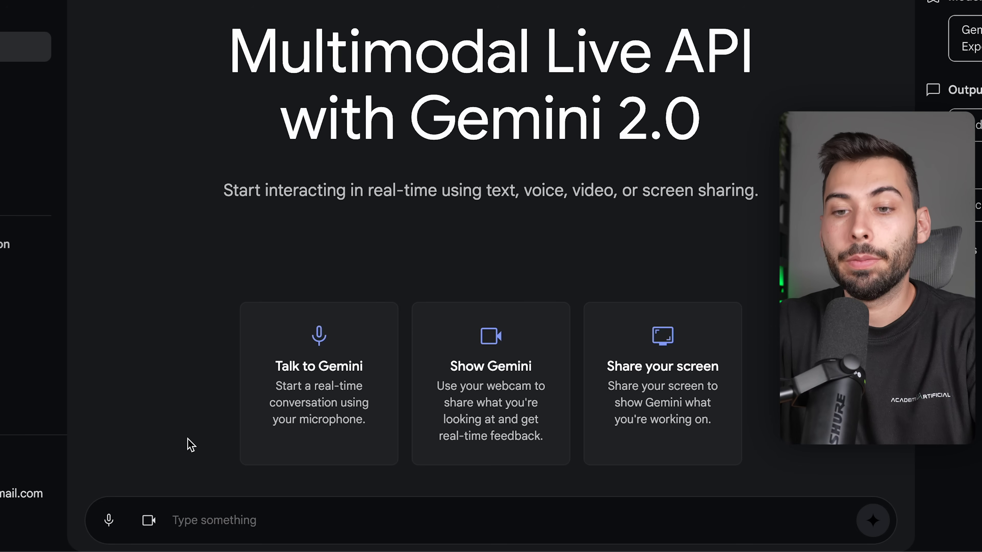
Switch to Google AI Studio's Stream Realtime and share the camera as the video source for Gemini 2.0
{"action": "left_click", "coordinate": [149, 520]}
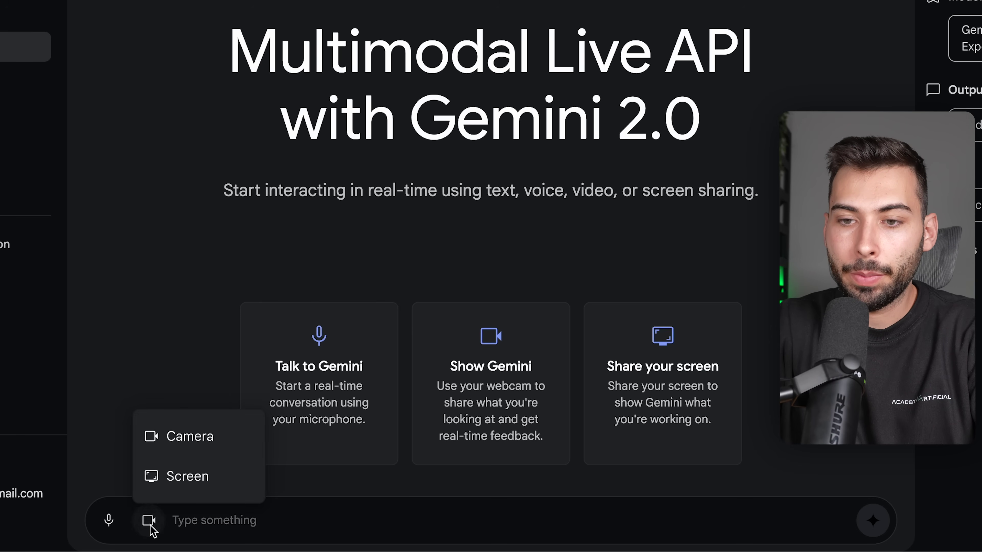
{"action": "left_click", "coordinate": [209, 437]}
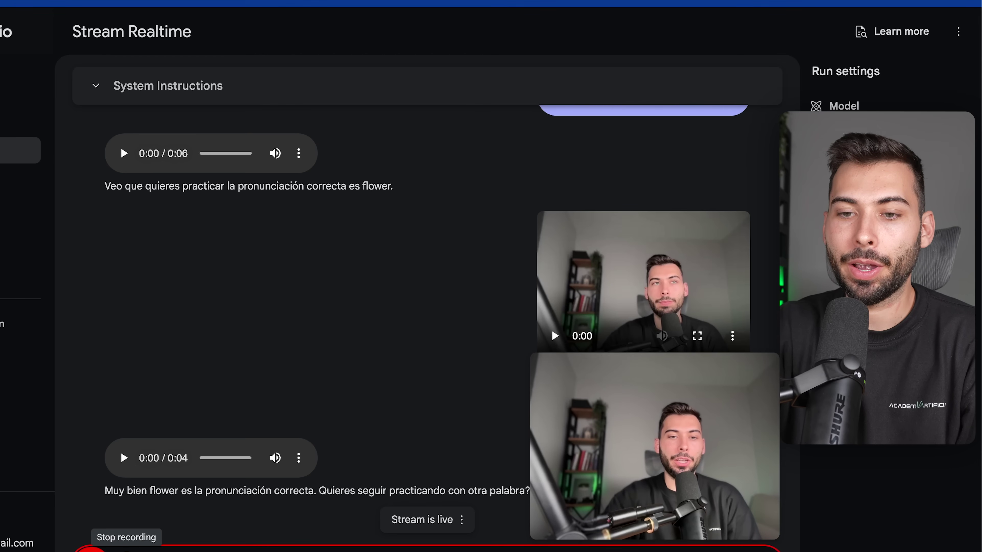
Stop the camera recording of the Gemini conversation and bring up the Camera and Screen video source options
{"action": "left_click", "coordinate": [56, 515]}
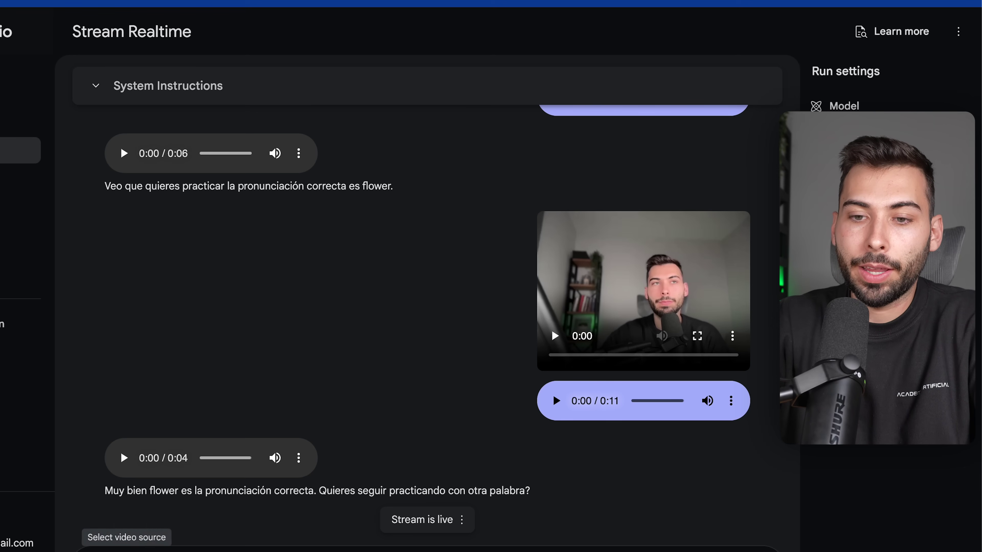
{"action": "left_click", "coordinate": [166, 547]}
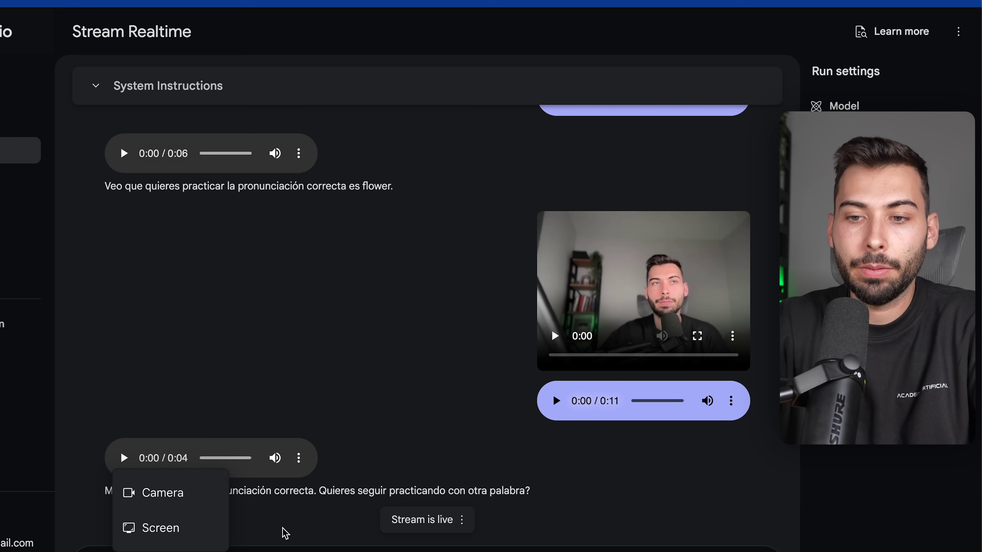
{"action": "left_click", "coordinate": [281, 536]}
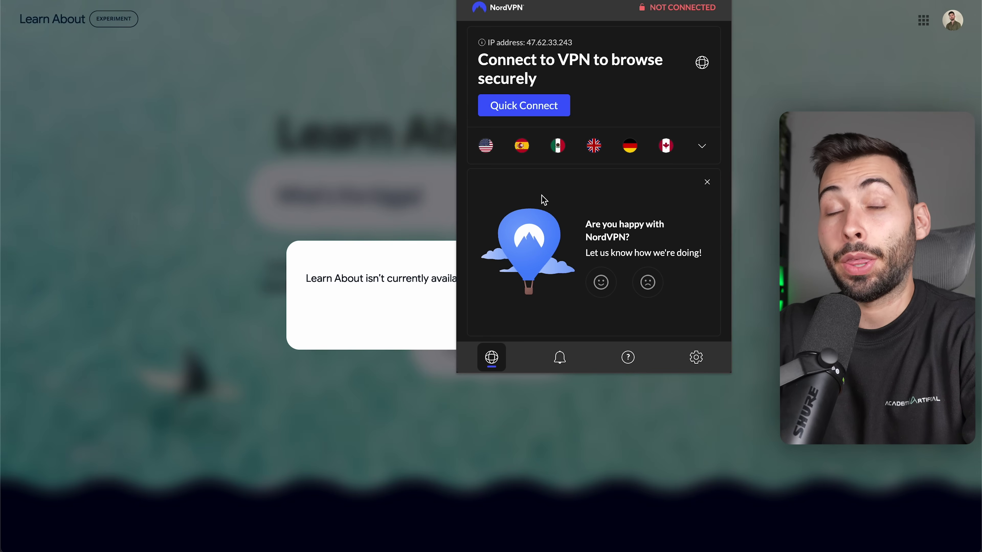
Connect NordVPN to the United States, and reload Google's Learn About page to enter the experiment
{"action": "left_click", "coordinate": [486, 146]}
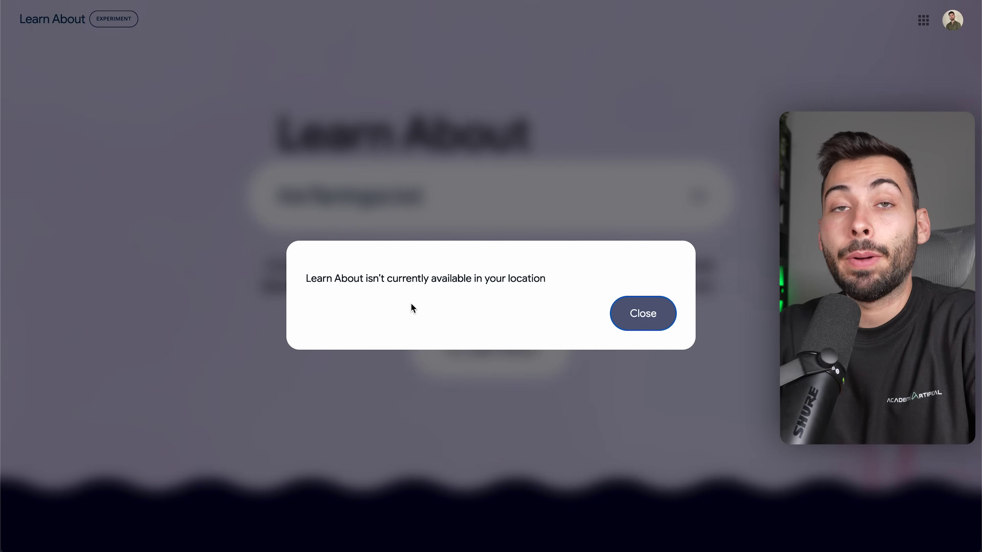
{"action": "key", "text": "super+r"}
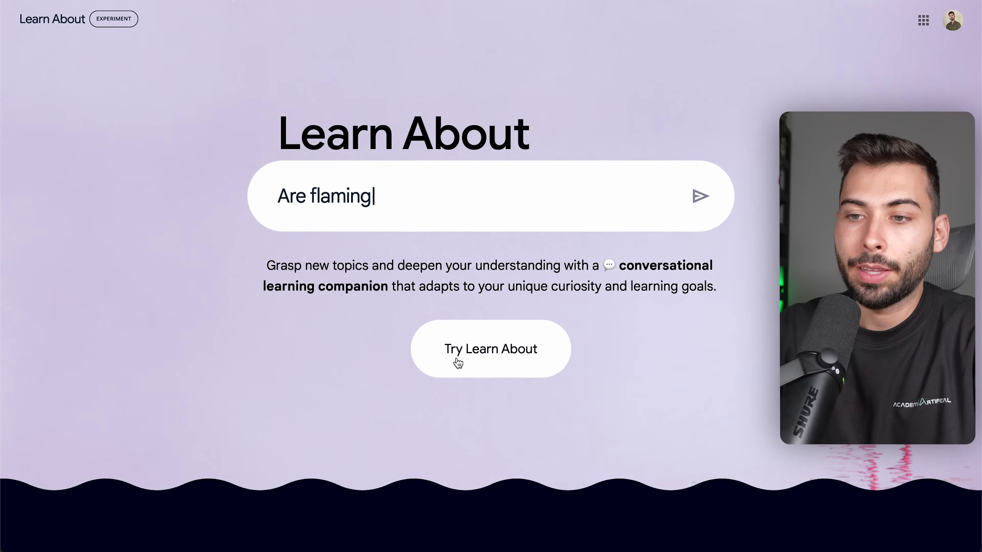
{"action": "left_click", "coordinate": [521, 351]}
Browse the Learn About topic cards, from History and Home & Life Skills down to Science and Biology
{"action": "scroll", "coordinate": [528, 359], "scroll_direction": "down", "scroll_amount": 5}
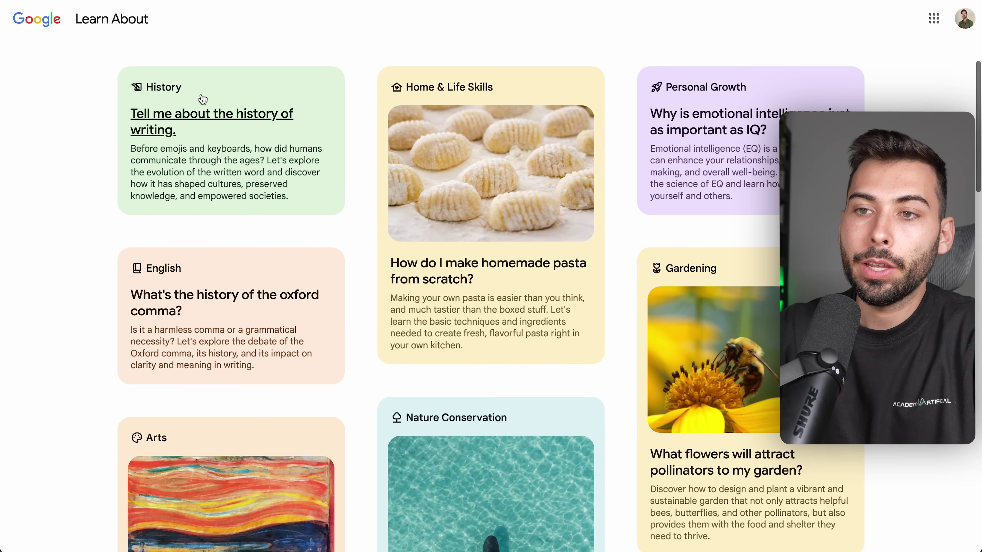
{"action": "scroll", "coordinate": [726, 67], "scroll_direction": "down", "scroll_amount": 10}
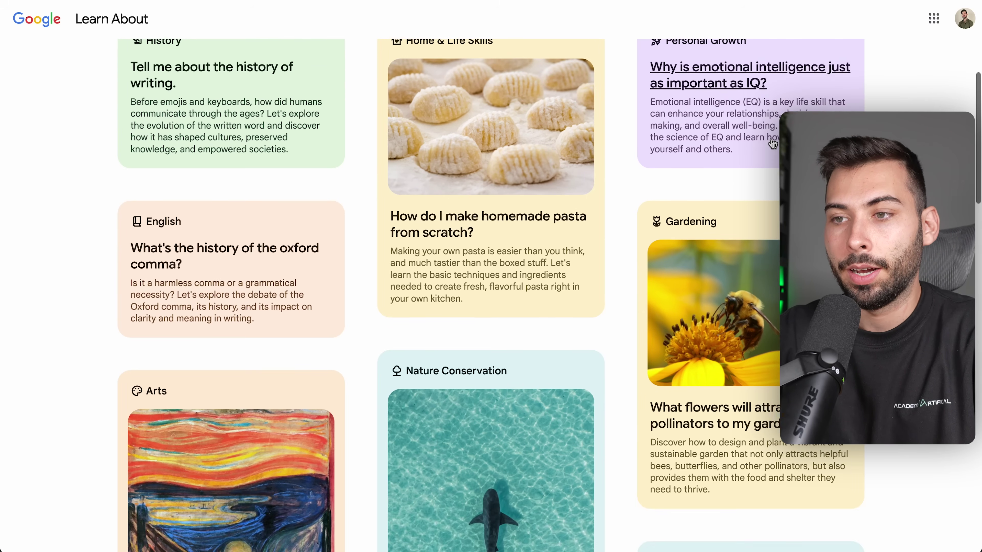
{"action": "scroll", "coordinate": [703, 327], "scroll_direction": "down", "scroll_amount": 10}
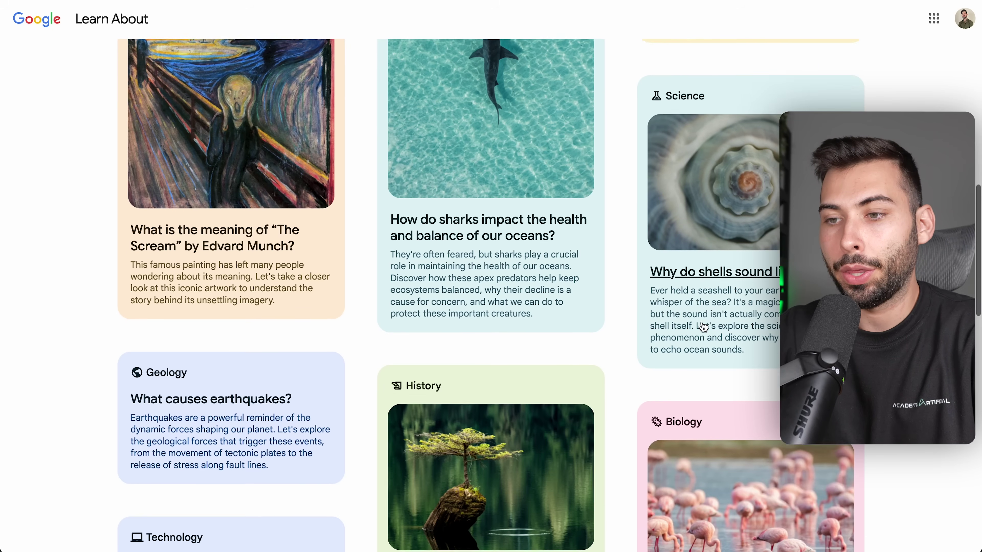
Open the Culture card "What's the biggest wave ever surfed?" and read its answer through the Why it matters section
{"action": "scroll", "coordinate": [703, 326], "scroll_direction": "down", "scroll_amount": 10}
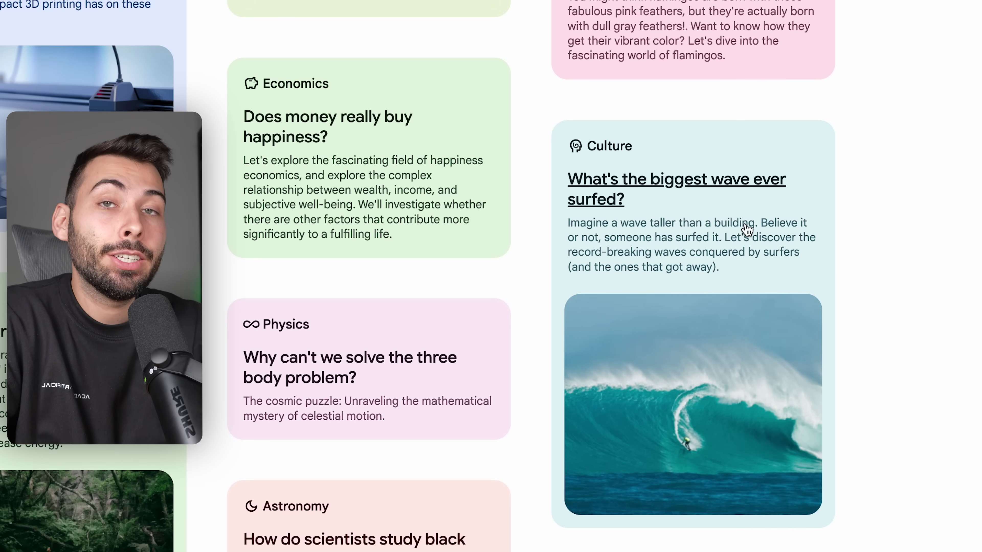
{"action": "left_click", "coordinate": [725, 321]}
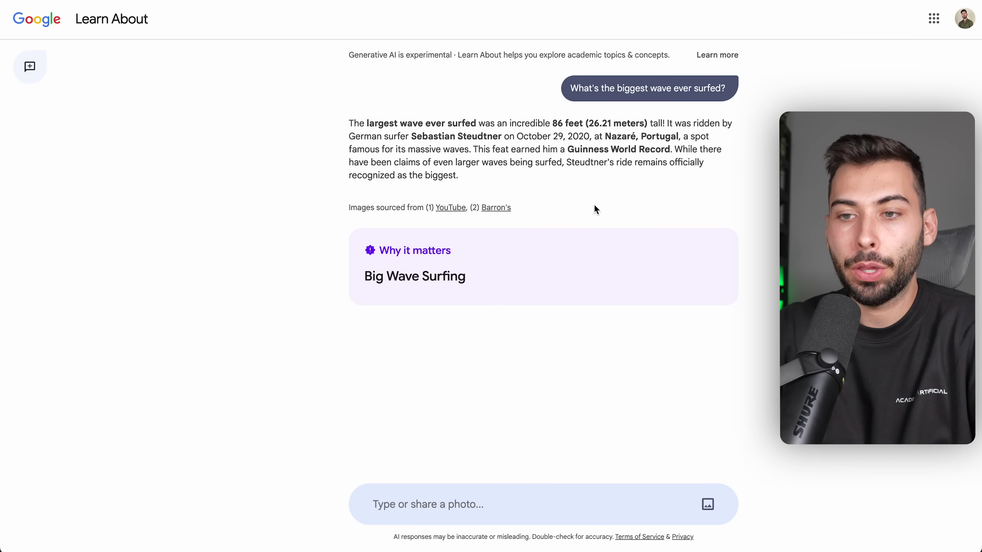
{"action": "scroll", "coordinate": [410, 195], "scroll_direction": "down", "scroll_amount": 1}
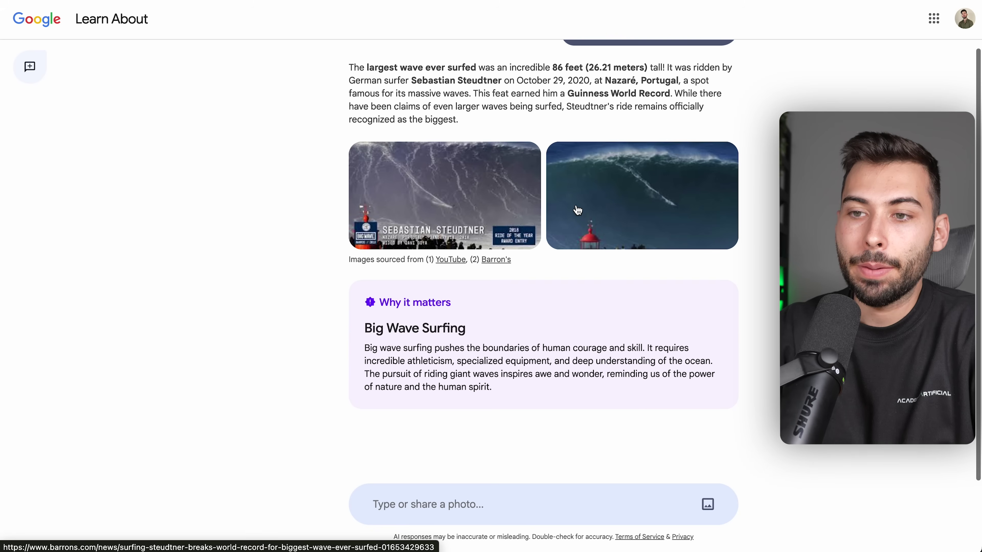
{"action": "scroll", "coordinate": [580, 174], "scroll_direction": "down", "scroll_amount": 3}
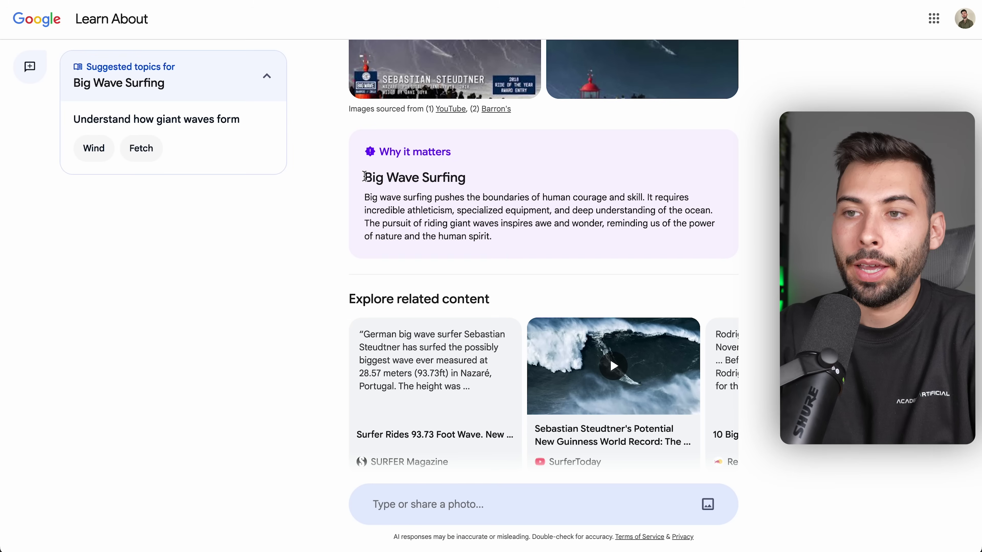
{"action": "left_click_drag", "start_coordinate": [363, 177], "coordinate": [643, 254]}
{"action": "left_click", "coordinate": [657, 239]}
{"action": "scroll", "coordinate": [661, 255], "scroll_direction": "down", "scroll_amount": 5}
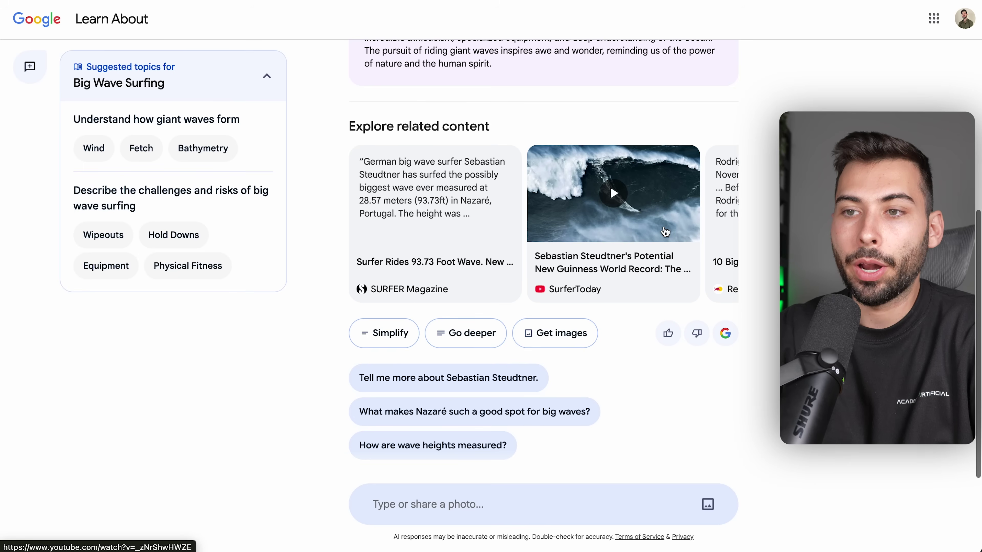
Browse the related content cards for the wave answer and review the suggested topics for Big Wave Surfing
{"action": "scroll", "coordinate": [662, 260], "scroll_direction": "right", "scroll_amount": 1}
{"action": "scroll", "coordinate": [661, 260], "scroll_direction": "right", "scroll_amount": 8}
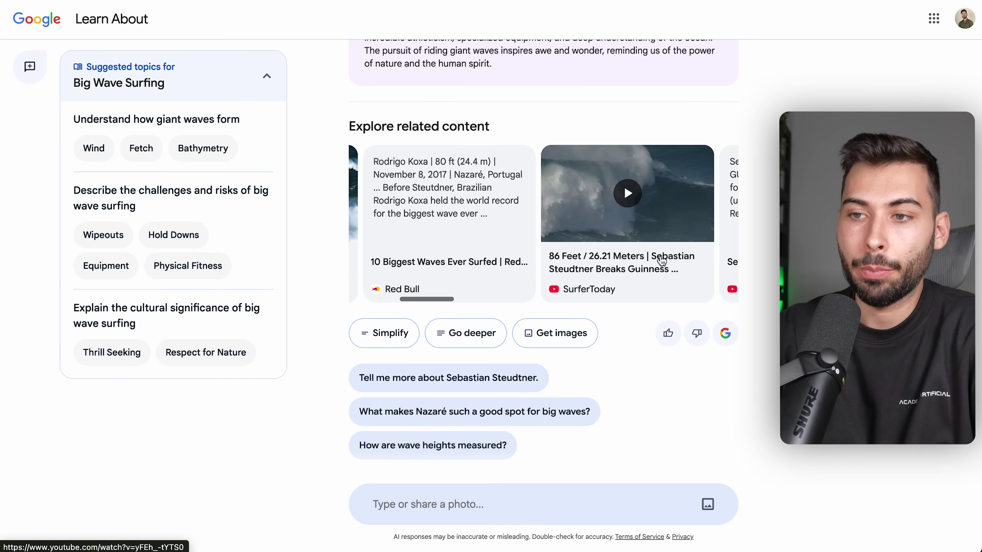
{"action": "scroll", "coordinate": [662, 260], "scroll_direction": "right", "scroll_amount": 4}
{"action": "scroll", "coordinate": [522, 271], "scroll_direction": "down", "scroll_amount": 1}
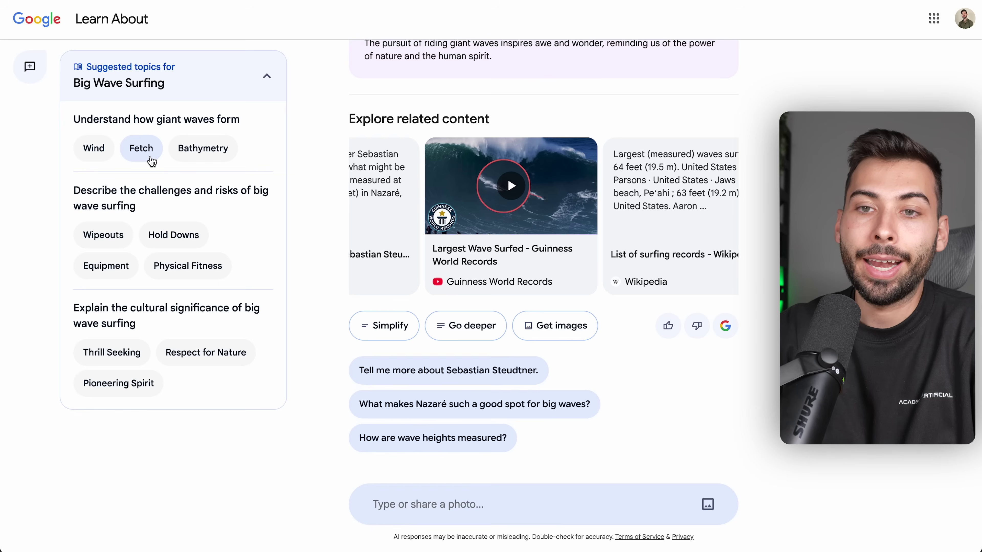
{"action": "left_click", "coordinate": [91, 89]}
{"action": "left_click_drag", "start_coordinate": [91, 89], "coordinate": [307, 415]}
{"action": "left_click", "coordinate": [386, 239]}
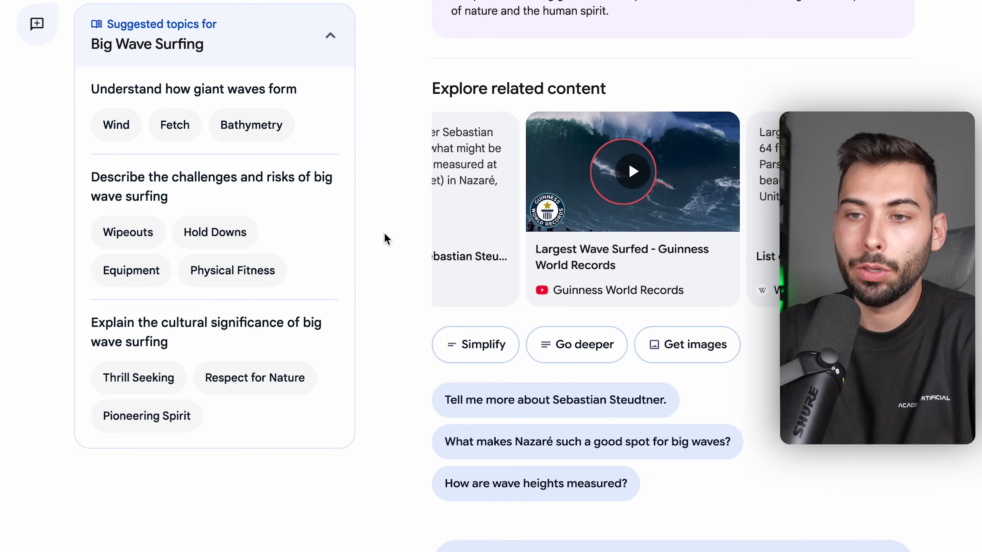
Translate the Learn About page into Spanish, and switch it back to English
{"action": "right_click", "coordinate": [385, 236]}
{"action": "left_click", "coordinate": [460, 449]}
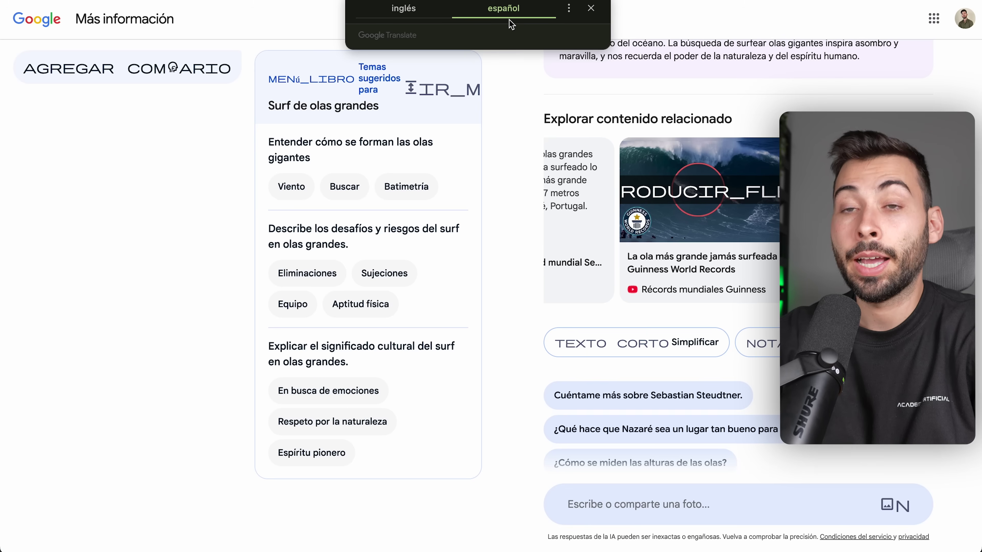
{"action": "left_click", "coordinate": [431, 11]}
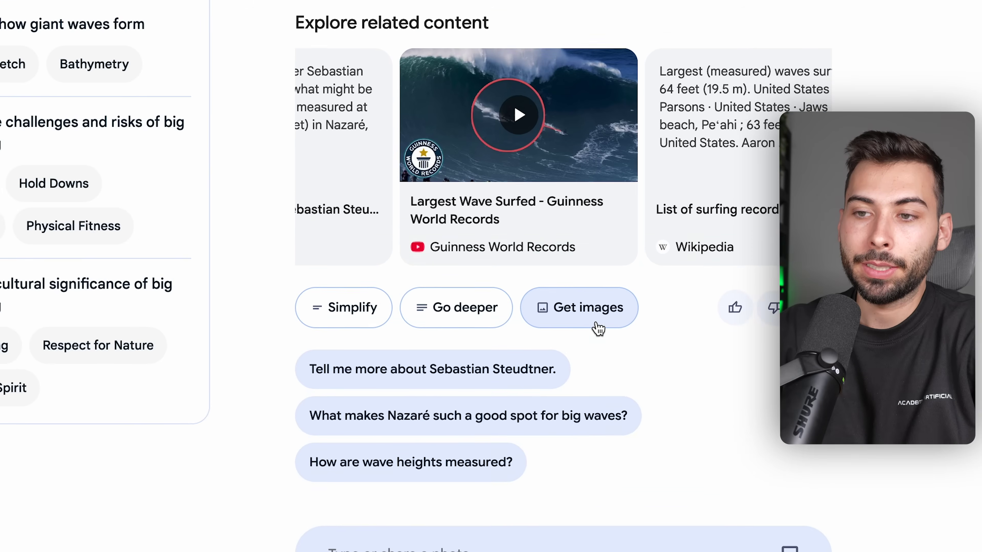
Get images for the wave answer, look through the source article of the CNN photo, and return to Learn About
{"action": "left_click", "coordinate": [598, 329]}
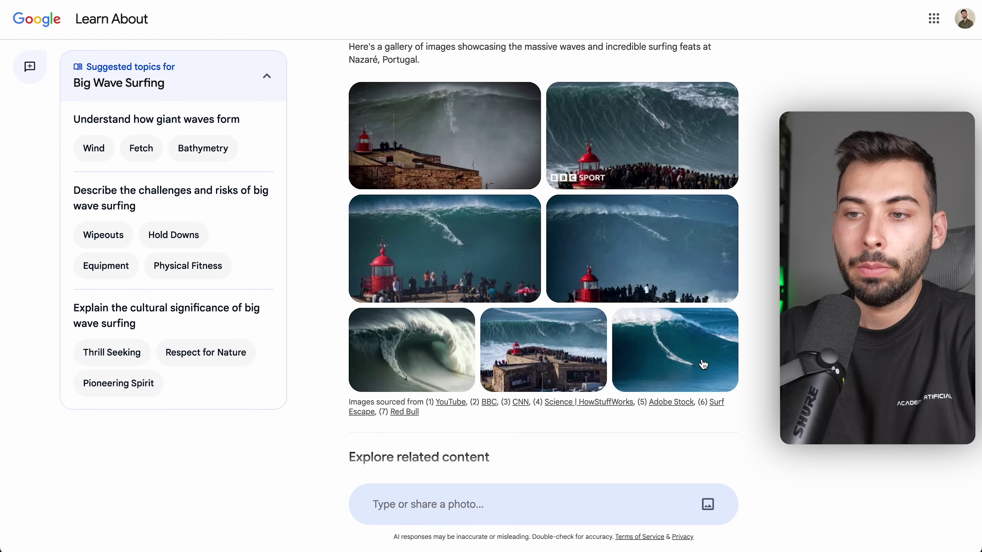
{"action": "left_click", "coordinate": [478, 262]}
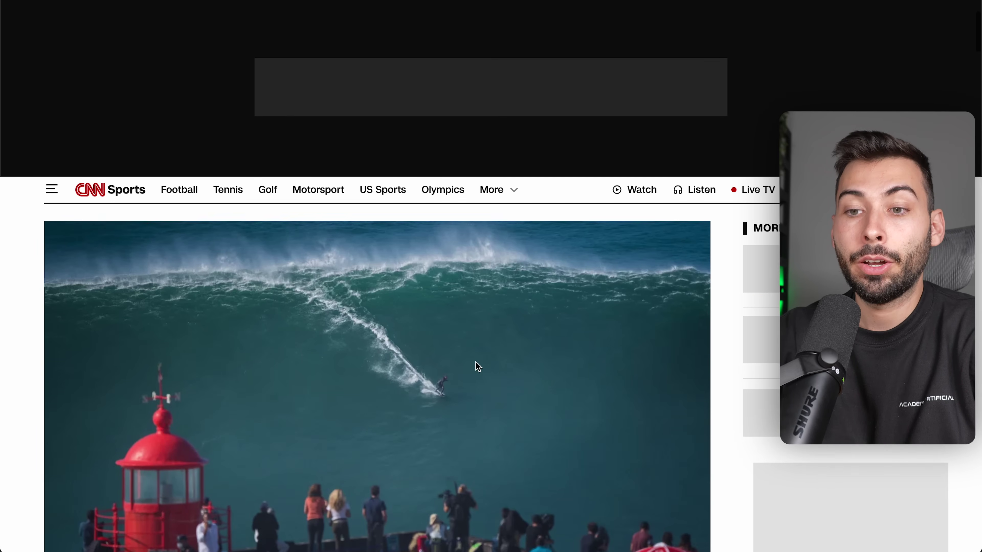
{"action": "scroll", "coordinate": [476, 362], "scroll_direction": "down", "scroll_amount": 8}
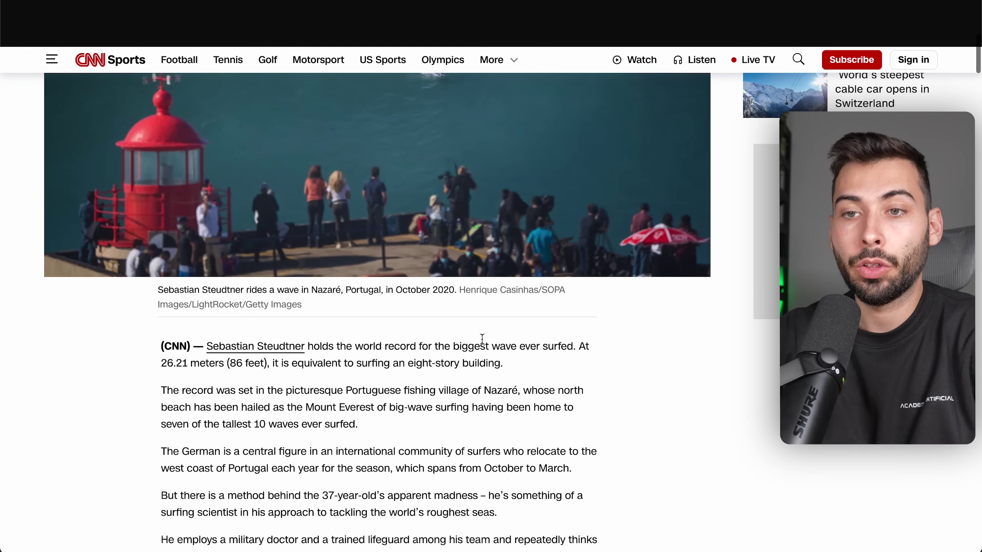
{"action": "key", "text": "alt+Left"}
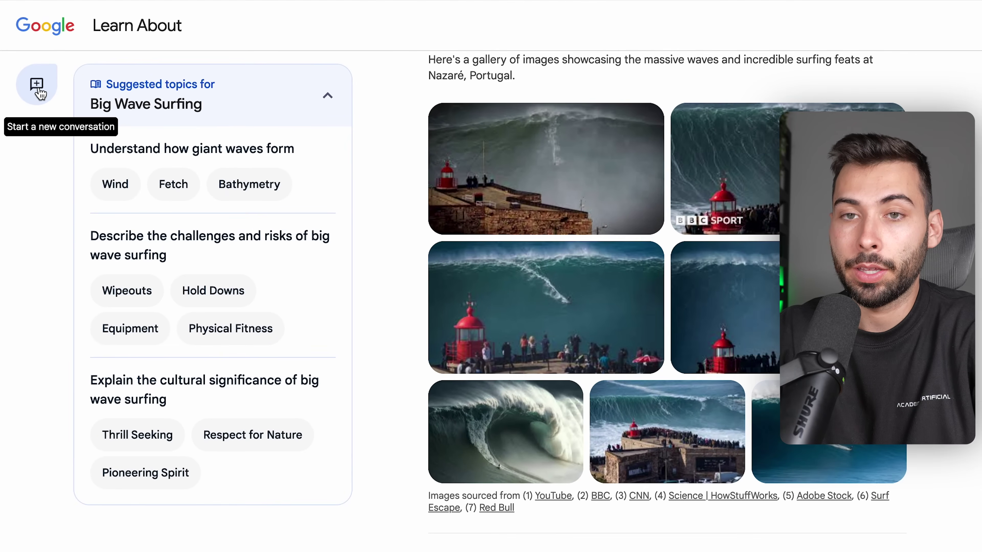
Start a new conversation about "programación" and look through its overview, key areas and related content
{"action": "left_click", "coordinate": [31, 70]}
{"action": "type", "text": "programación"}
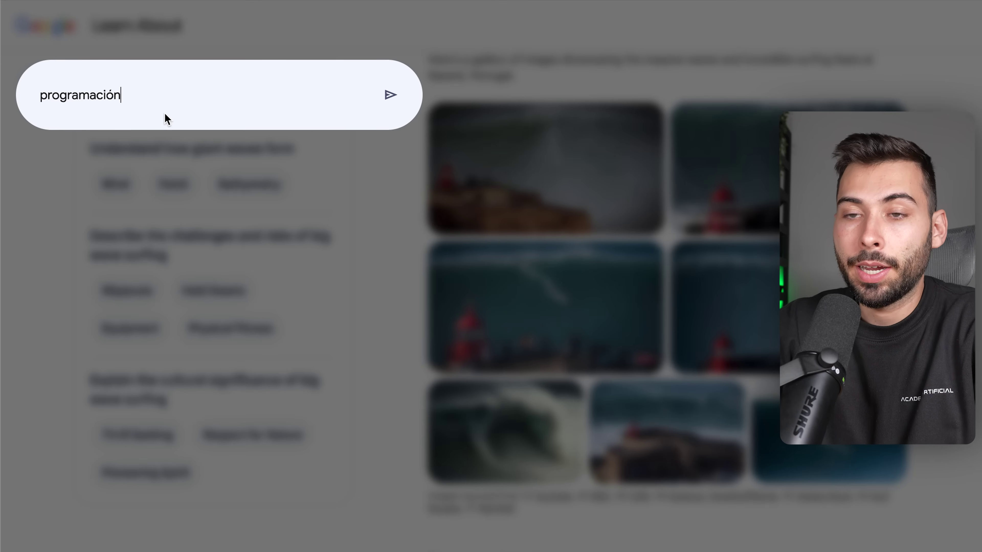
{"action": "left_click", "coordinate": [390, 95]}
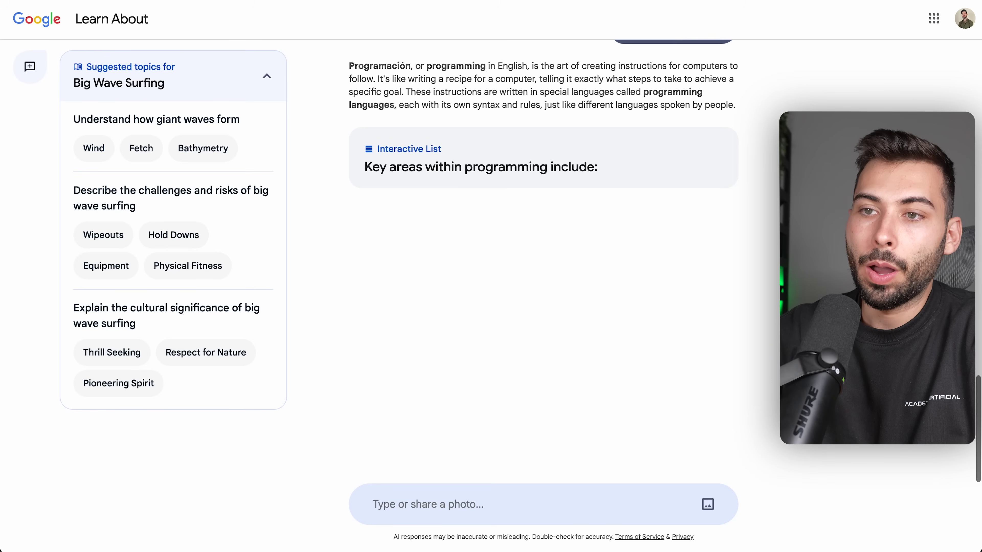
{"action": "left_click_drag", "start_coordinate": [415, 78], "coordinate": [708, 116]}
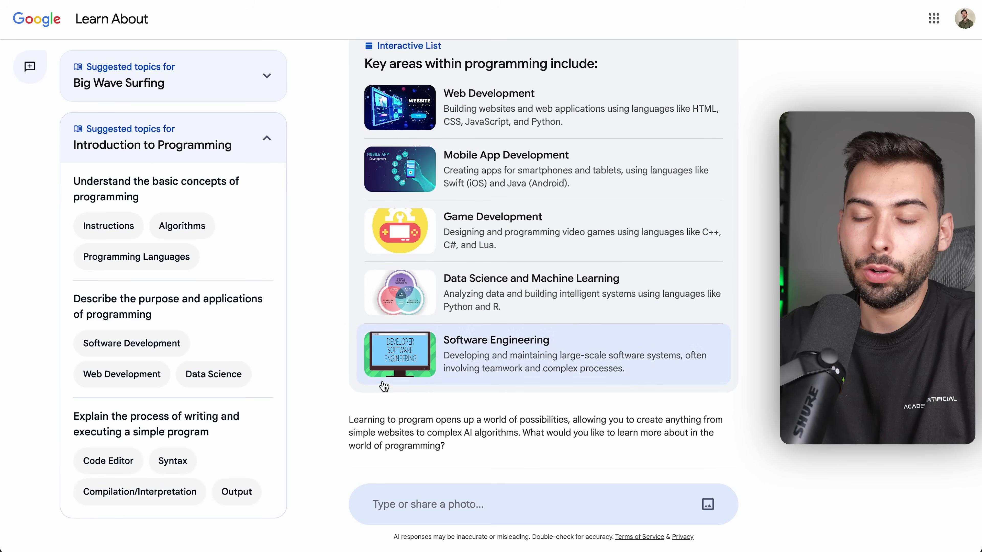
{"action": "scroll", "coordinate": [388, 371], "scroll_direction": "down", "scroll_amount": 8}
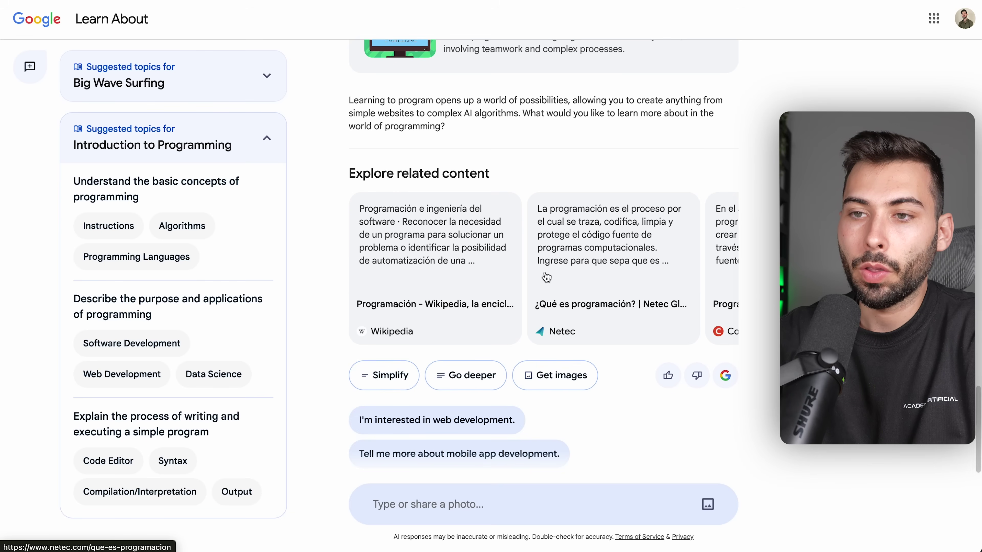
{"action": "scroll", "coordinate": [542, 278], "scroll_direction": "right", "scroll_amount": 5}
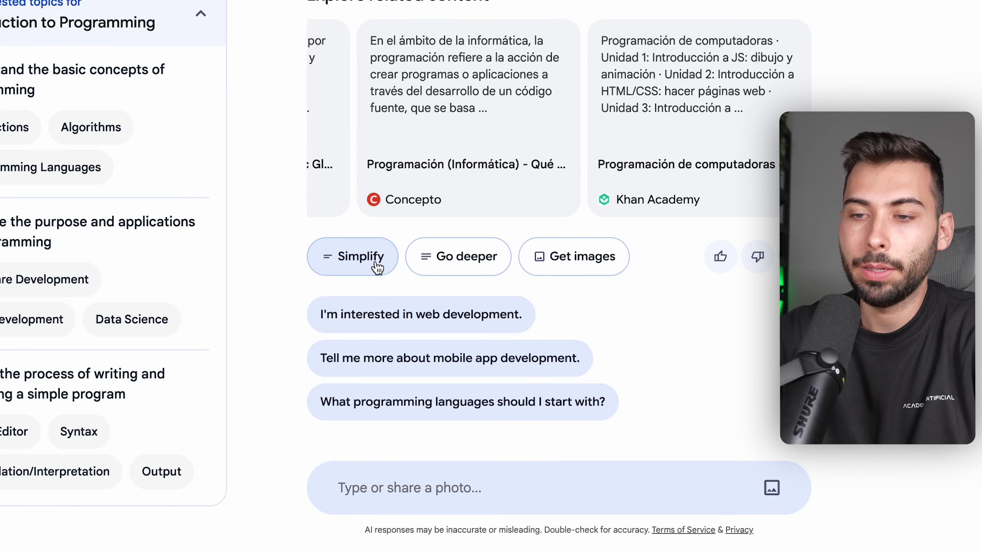
Simplify the programming explanation and read the resulting analogy
{"action": "left_click", "coordinate": [377, 267]}
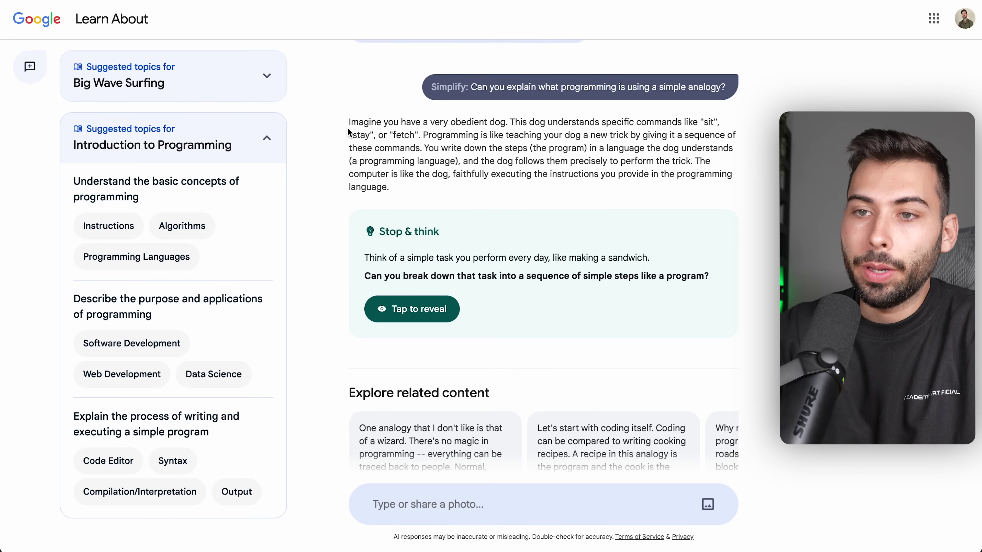
{"action": "left_click_drag", "start_coordinate": [346, 122], "coordinate": [452, 176]}
{"action": "left_click", "coordinate": [525, 190]}
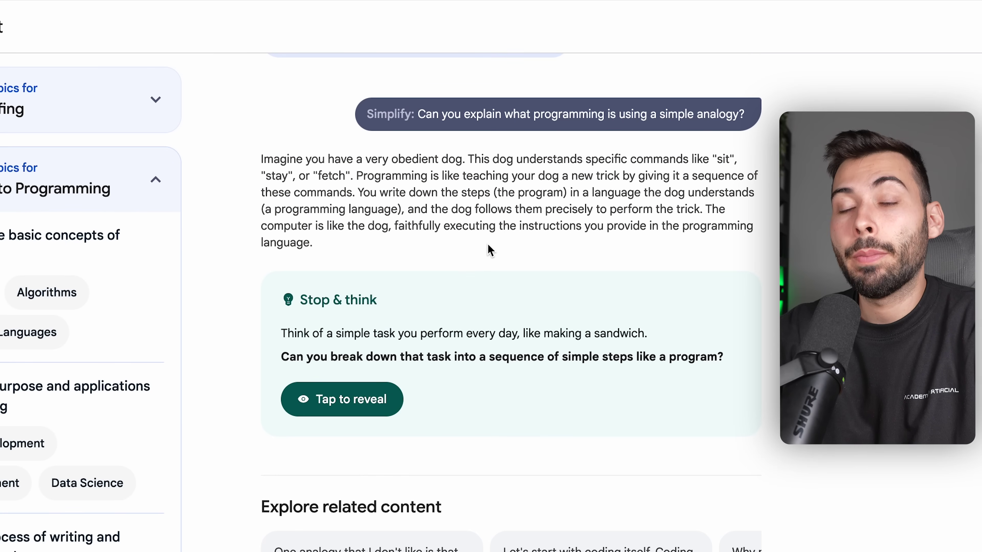
Select the whole analogy paragraph to view its follow-up options, and dismiss them
{"action": "left_click_drag", "start_coordinate": [264, 154], "coordinate": [343, 247]}
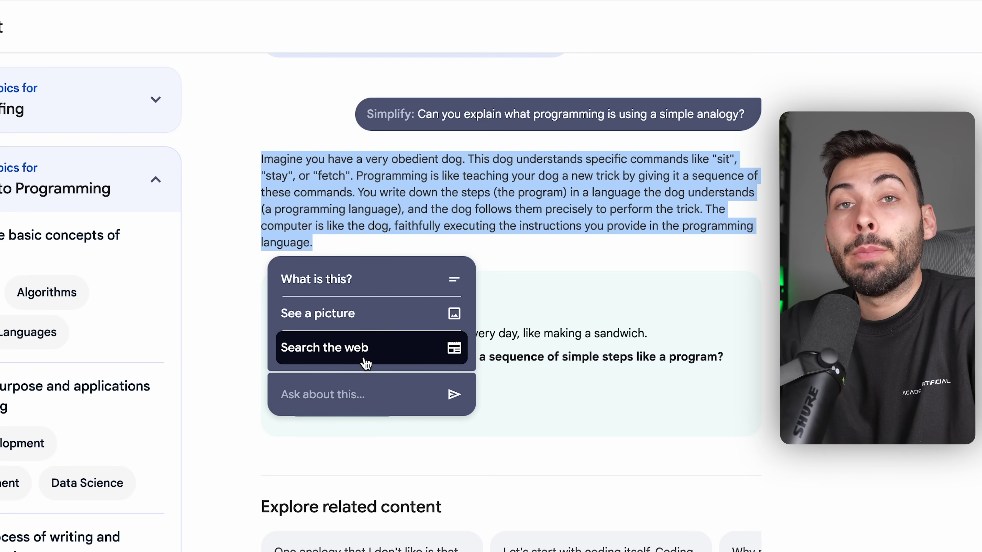
{"action": "left_click", "coordinate": [428, 323]}
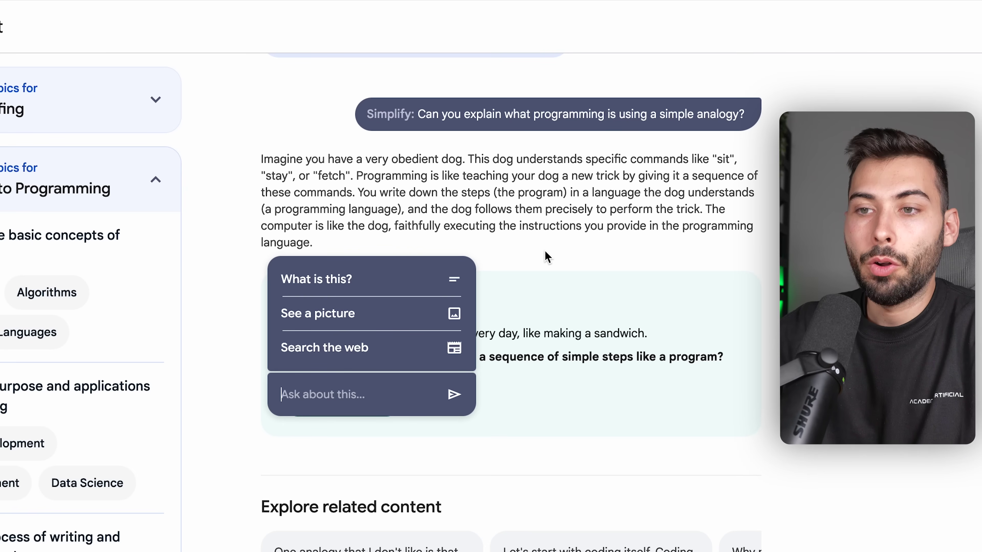
{"action": "left_click", "coordinate": [545, 243]}
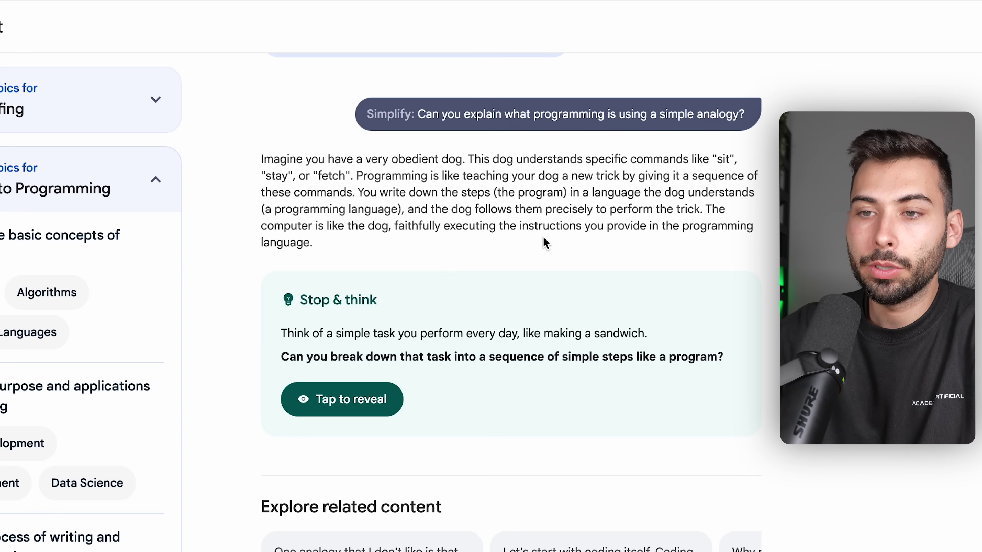
Read the Stop & think question below the analogy, reveal its answer and read it
{"action": "left_click_drag", "start_coordinate": [312, 217], "coordinate": [689, 256]}
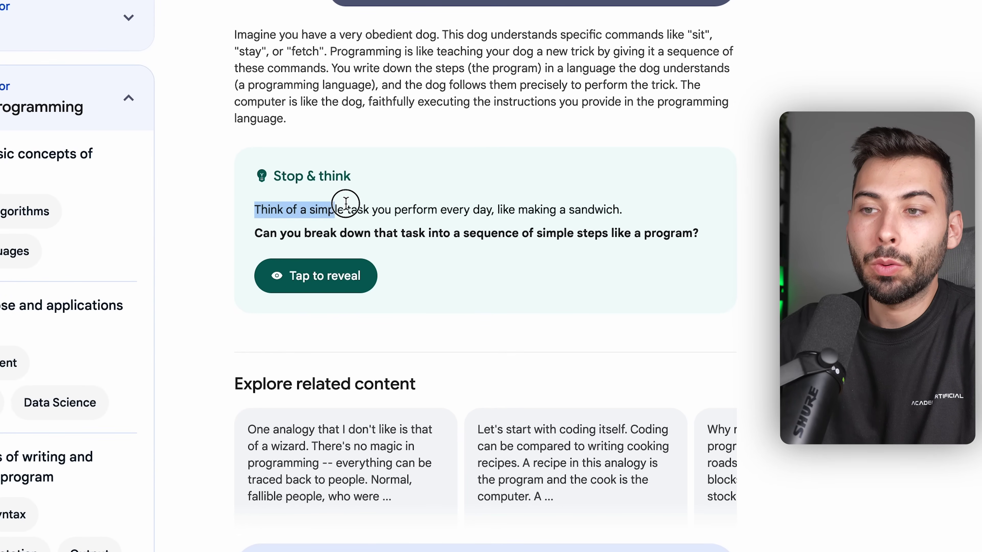
{"action": "left_click", "coordinate": [681, 252]}
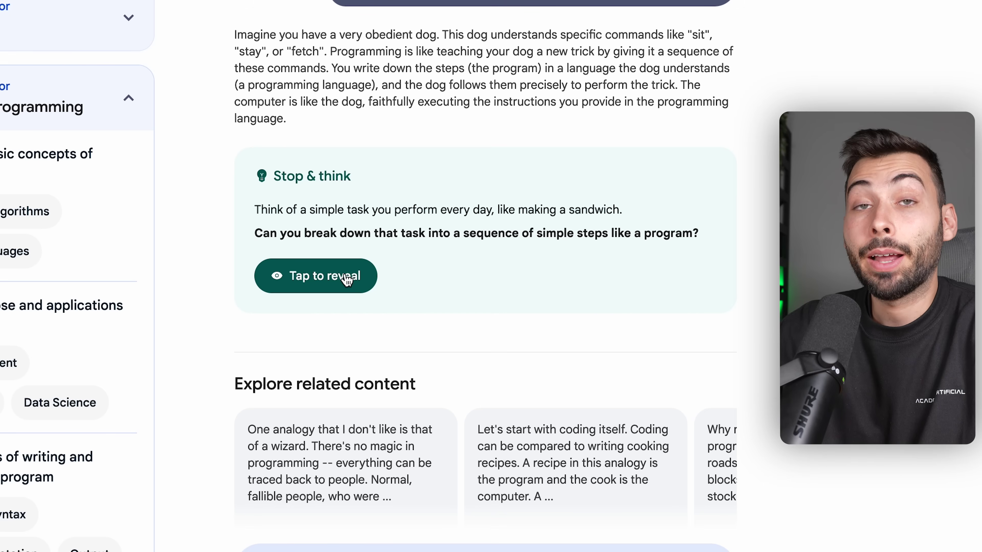
{"action": "left_click", "coordinate": [350, 286]}
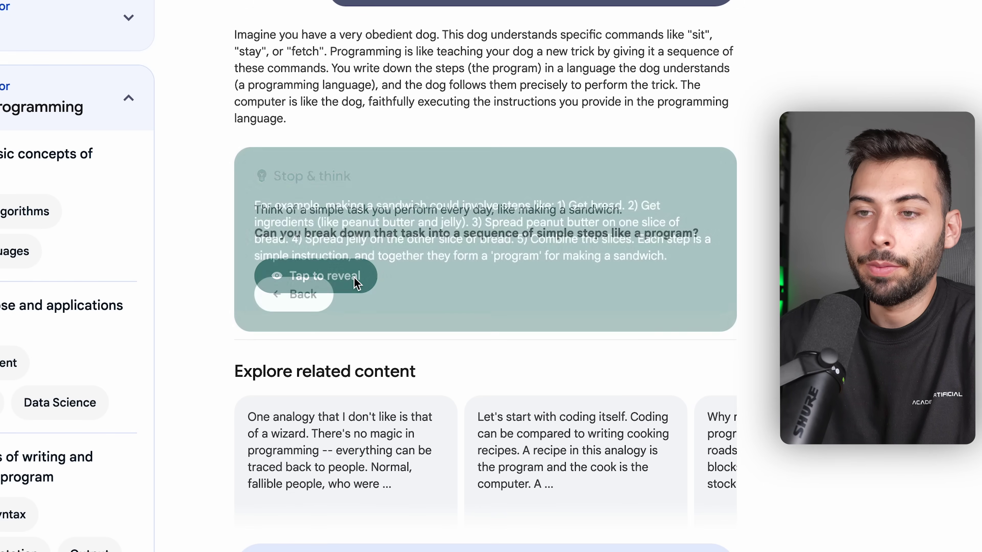
{"action": "left_click_drag", "start_coordinate": [254, 206], "coordinate": [736, 267]}
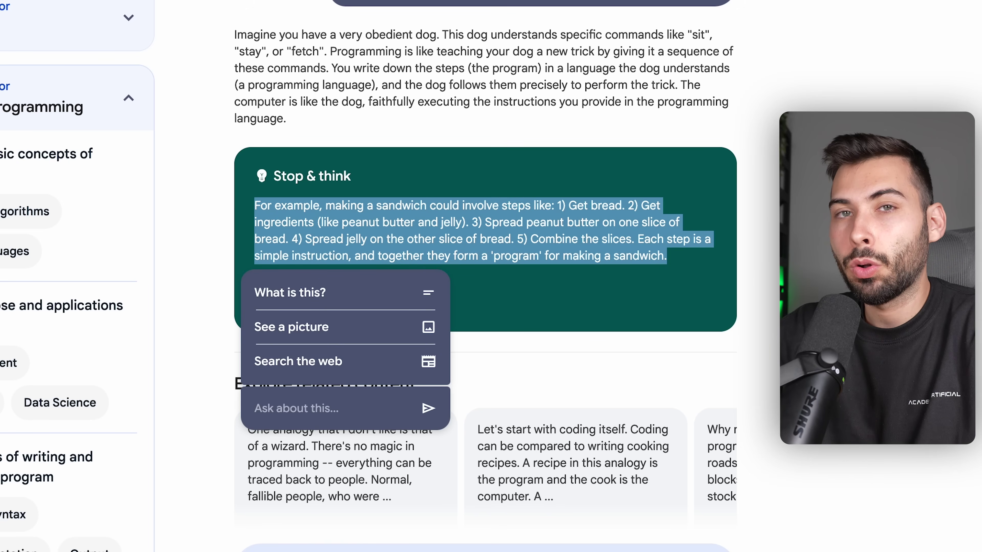
{"action": "key", "text": "Escape"}
Go deeper into the programming topic and read the algorithms explanation and its Common misconception section
{"action": "scroll", "coordinate": [483, 271], "scroll_direction": "down", "scroll_amount": 5}
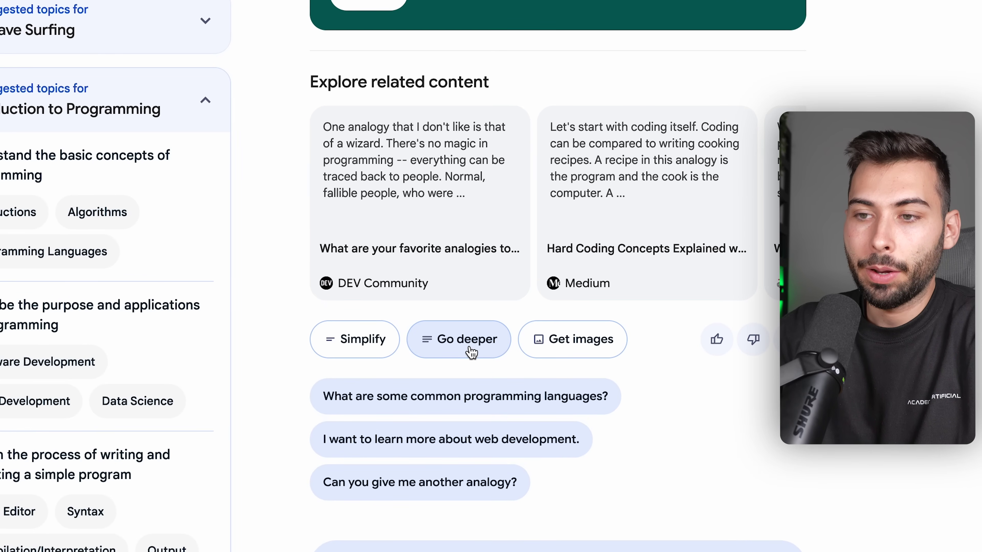
{"action": "left_click", "coordinate": [470, 346]}
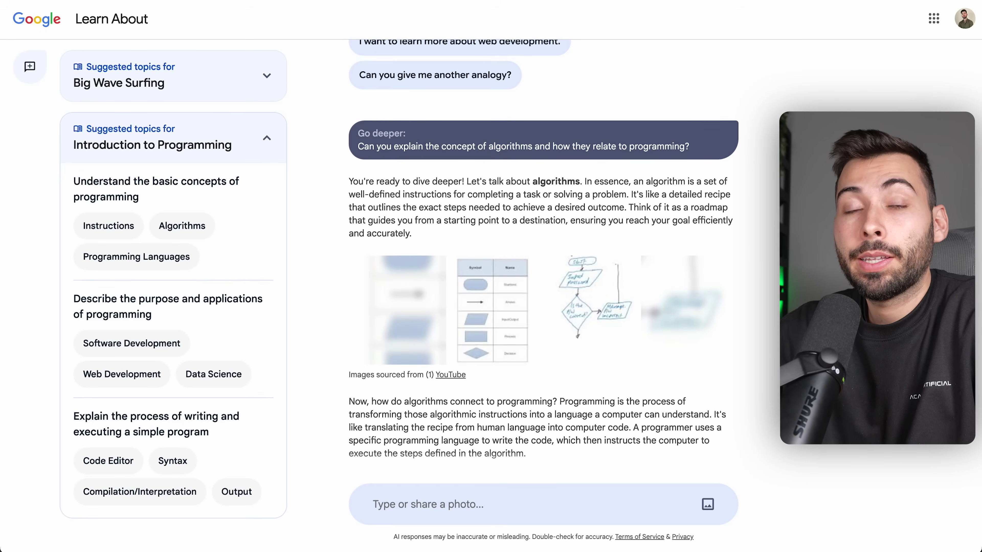
{"action": "scroll", "coordinate": [684, 298], "scroll_direction": "down", "scroll_amount": 2}
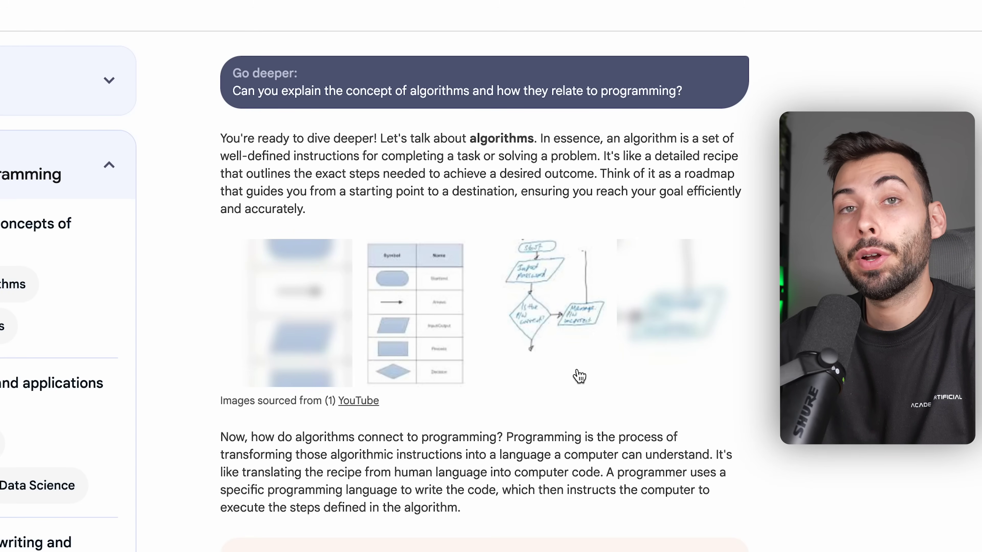
{"action": "scroll", "coordinate": [578, 376], "scroll_direction": "down", "scroll_amount": 8}
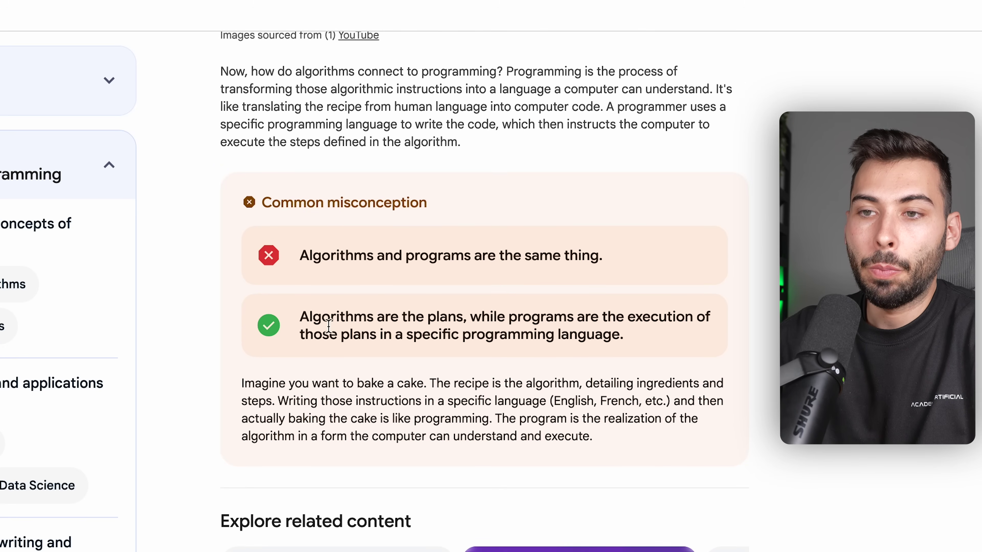
{"action": "scroll", "coordinate": [328, 325], "scroll_direction": "down", "scroll_amount": 2}
{"action": "left_click_drag", "start_coordinate": [282, 123], "coordinate": [594, 385]}
{"action": "left_click", "coordinate": [594, 385]}
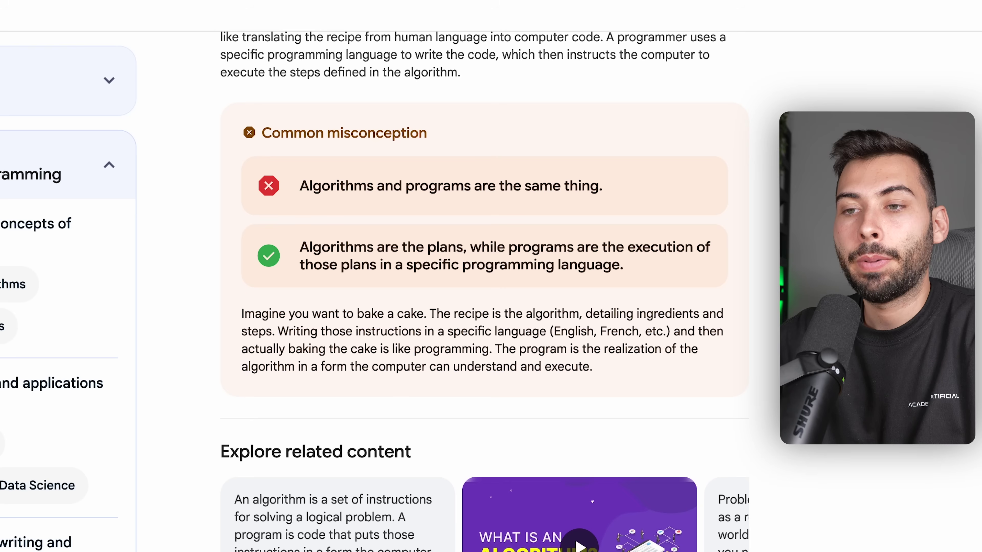
Ask the follow-up question "cuales son los lenguajes de programación?" in the Learn About chat
{"action": "scroll", "coordinate": [538, 542], "scroll_direction": "down", "scroll_amount": 6}
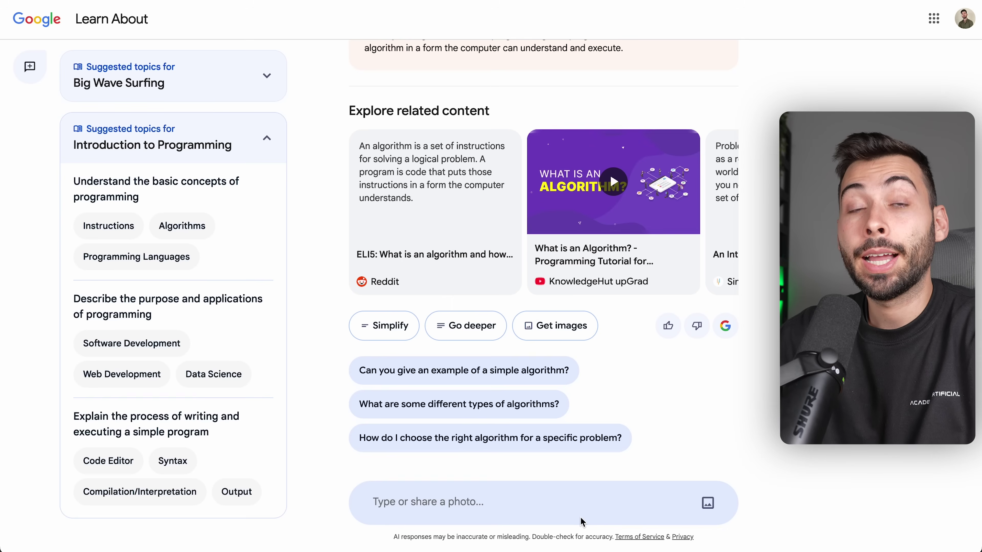
{"action": "left_click", "coordinate": [565, 505]}
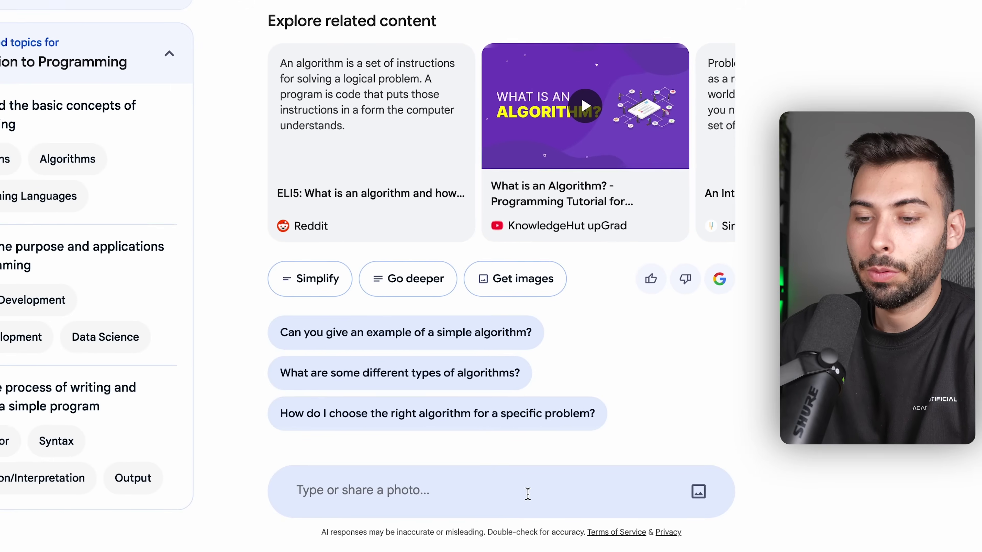
{"action": "type", "text": "cuales son los lenguajes de programación?\""}
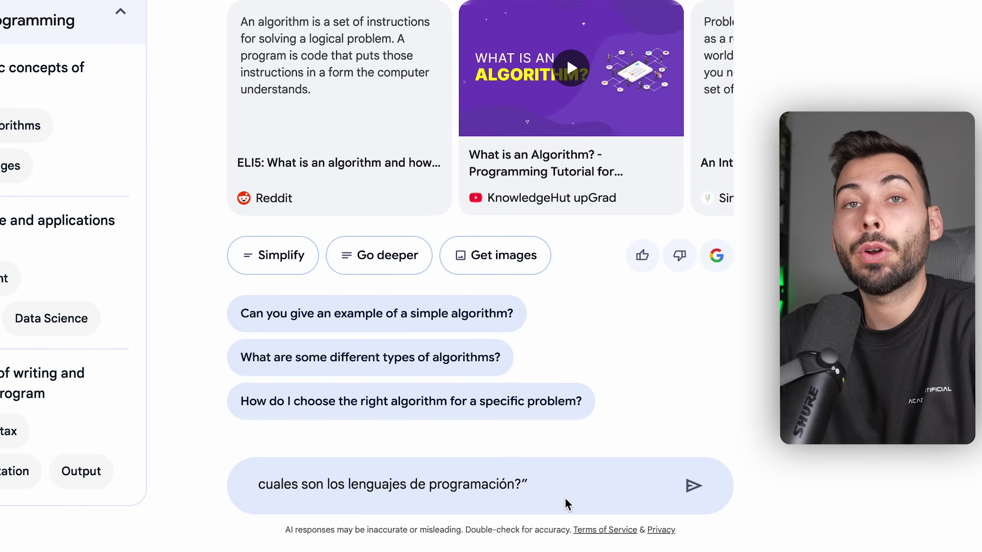
{"action": "key", "text": "BackSpace"}
{"action": "left_click", "coordinate": [694, 489]}
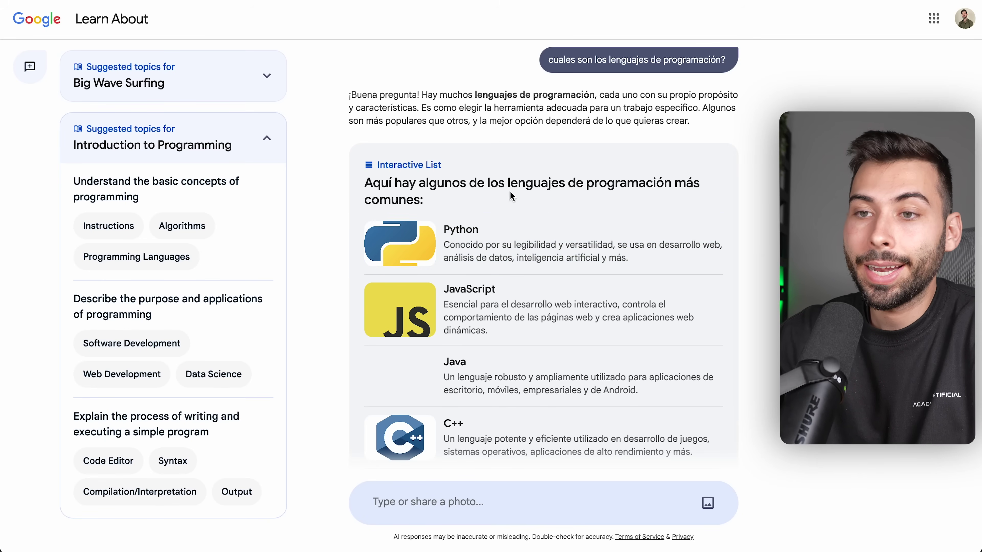
Read the Spanish interactive list of programming languages, browse its related content cards and review the suggested follow-up questions
{"action": "scroll", "coordinate": [615, 341], "scroll_direction": "down", "scroll_amount": 2}
{"action": "scroll", "coordinate": [615, 341], "scroll_direction": "down", "scroll_amount": 1}
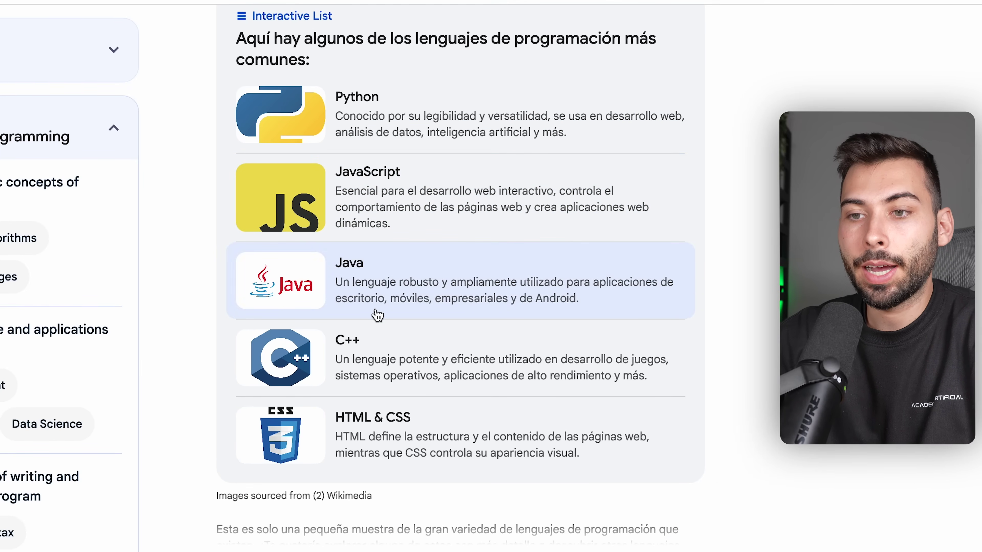
{"action": "scroll", "coordinate": [377, 314], "scroll_direction": "down", "scroll_amount": 1}
{"action": "scroll", "coordinate": [336, 387], "scroll_direction": "down", "scroll_amount": 1}
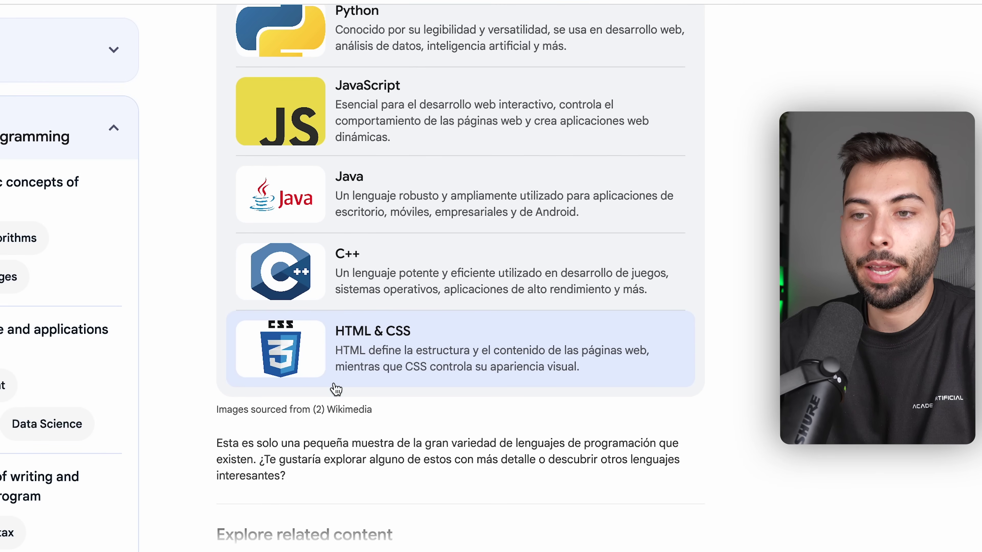
{"action": "scroll", "coordinate": [514, 373], "scroll_direction": "down", "scroll_amount": 5}
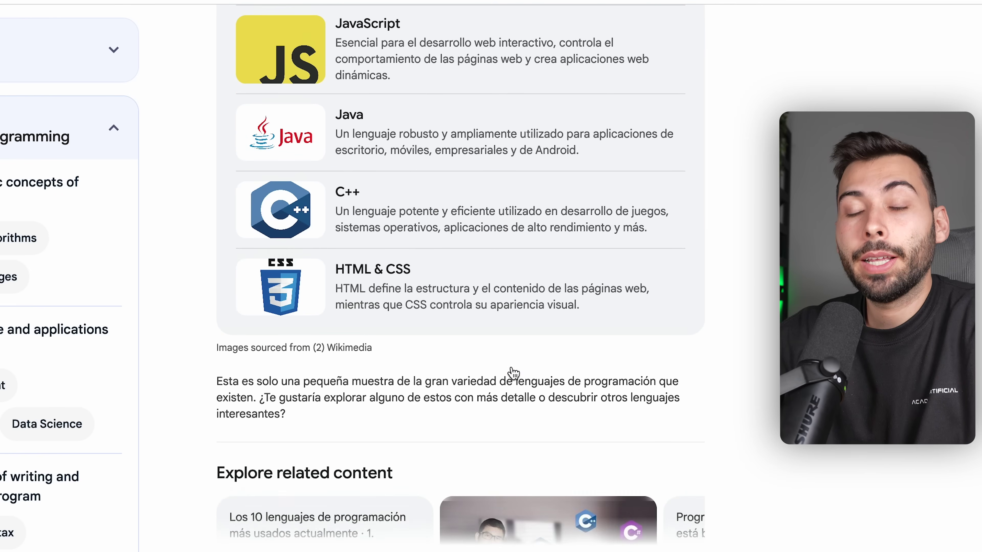
{"action": "scroll", "coordinate": [514, 374], "scroll_direction": "down", "scroll_amount": 2}
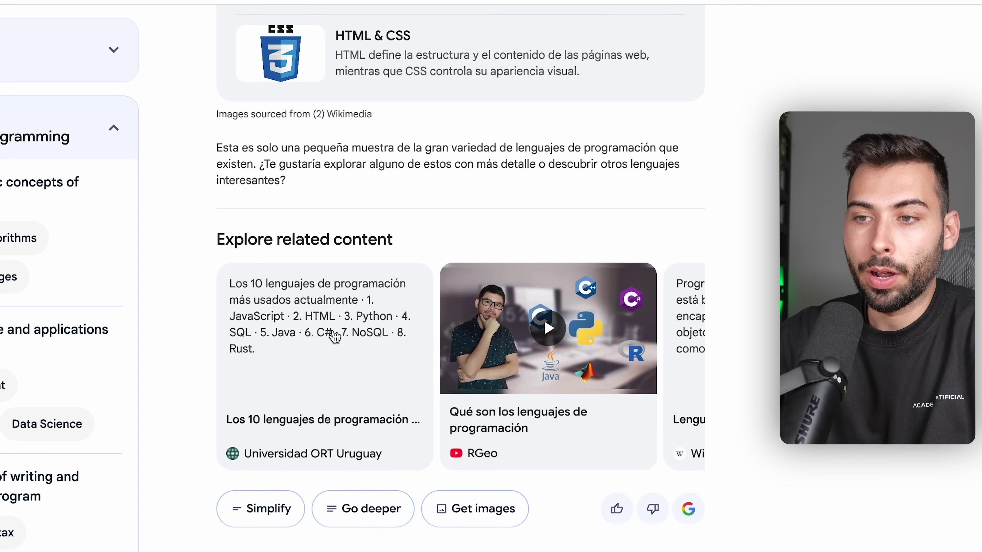
{"action": "scroll", "coordinate": [335, 336], "scroll_direction": "right", "scroll_amount": 10}
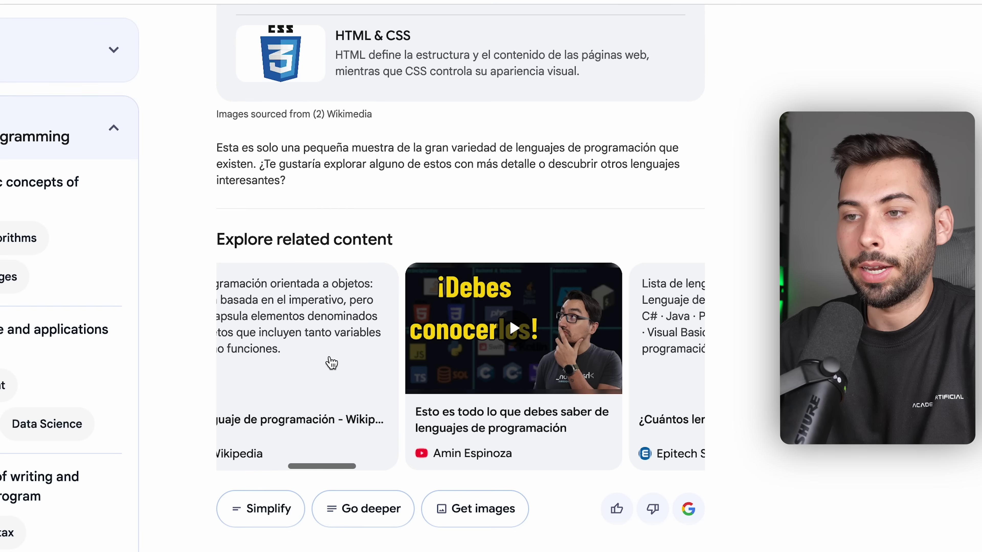
{"action": "scroll", "coordinate": [303, 408], "scroll_direction": "right", "scroll_amount": 20}
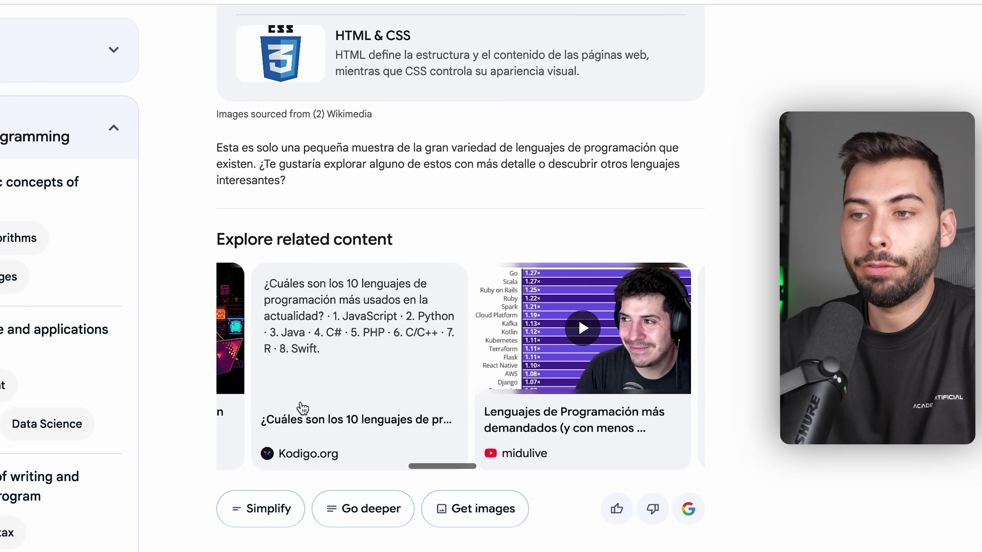
{"action": "scroll", "coordinate": [302, 408], "scroll_direction": "right", "scroll_amount": 5}
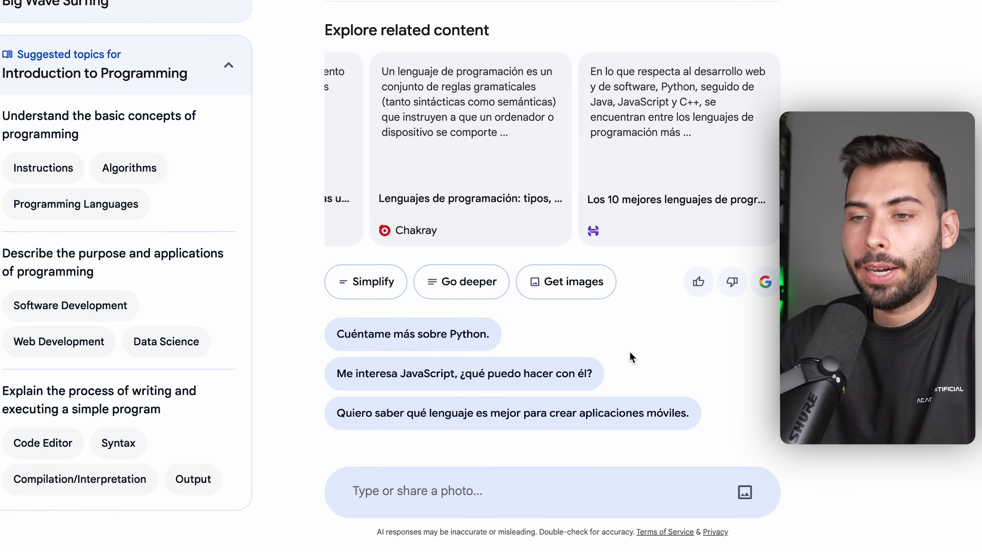
{"action": "scroll", "coordinate": [464, 377], "scroll_direction": "down", "scroll_amount": 1}
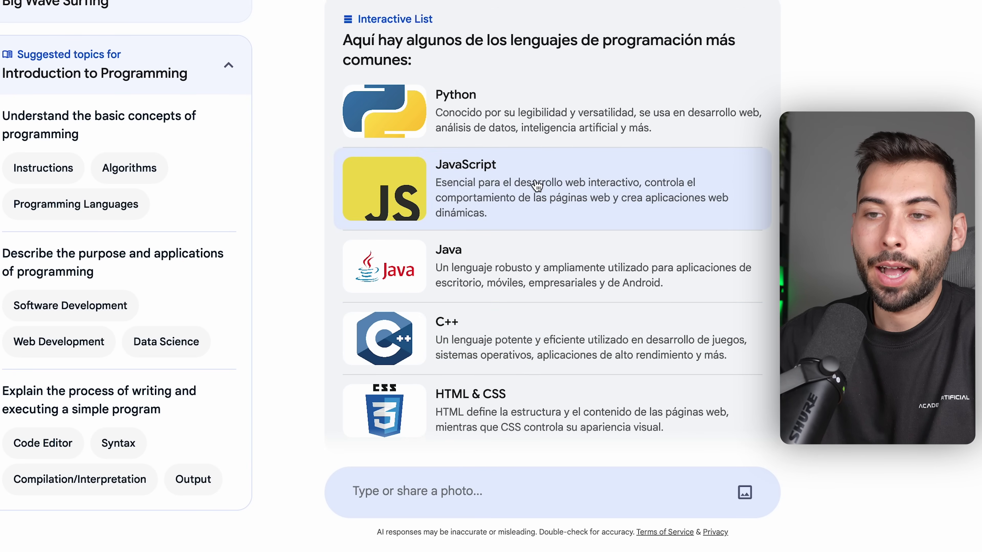
{"action": "scroll", "coordinate": [537, 185], "scroll_direction": "down", "scroll_amount": 7}
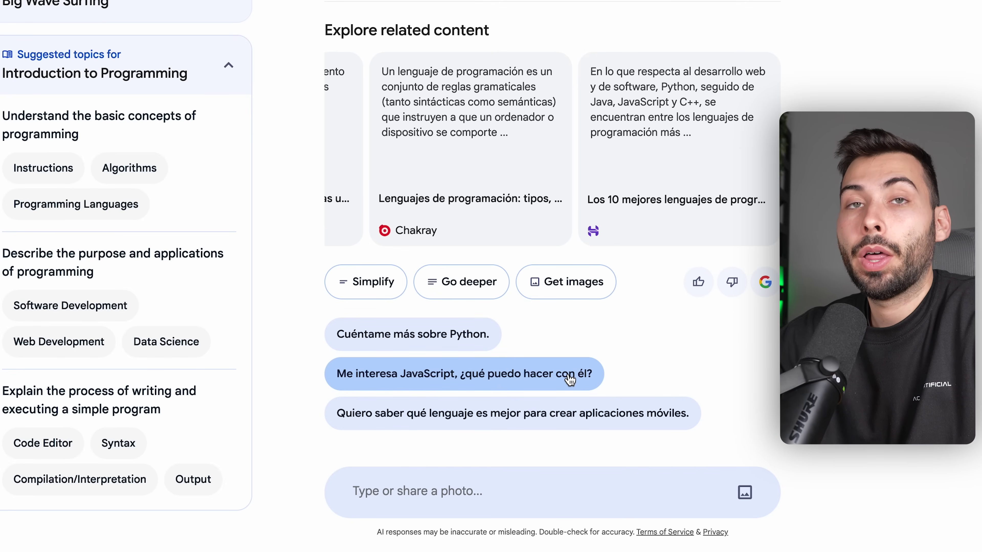
Ask the suggested follow-up "Me interesa JavaScript, ¿qué puedo hacer con él?" and highlight the question and its reply while reading them
{"action": "left_click", "coordinate": [569, 377]}
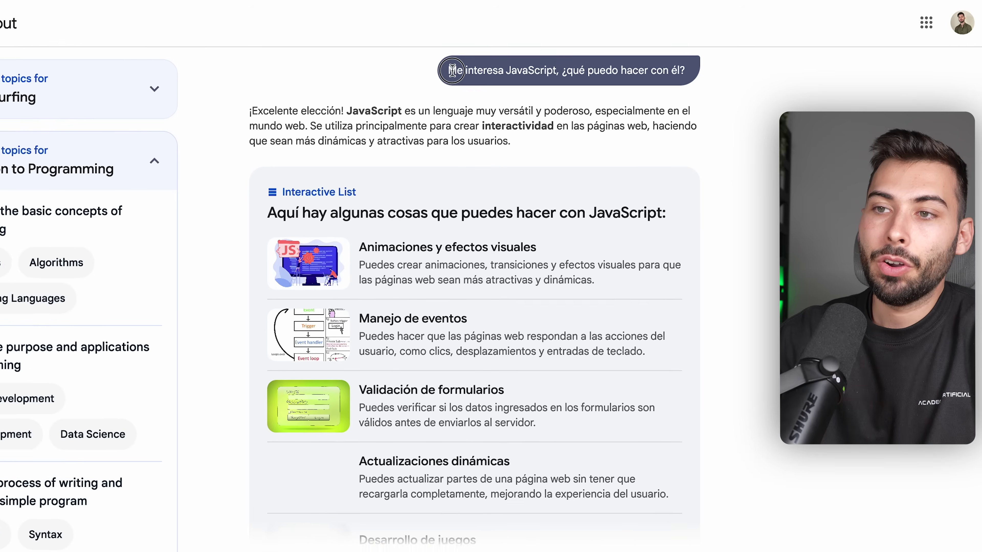
{"action": "left_click_drag", "start_coordinate": [522, 60], "coordinate": [629, 61]}
{"action": "left_click_drag", "start_coordinate": [522, 82], "coordinate": [646, 92]}
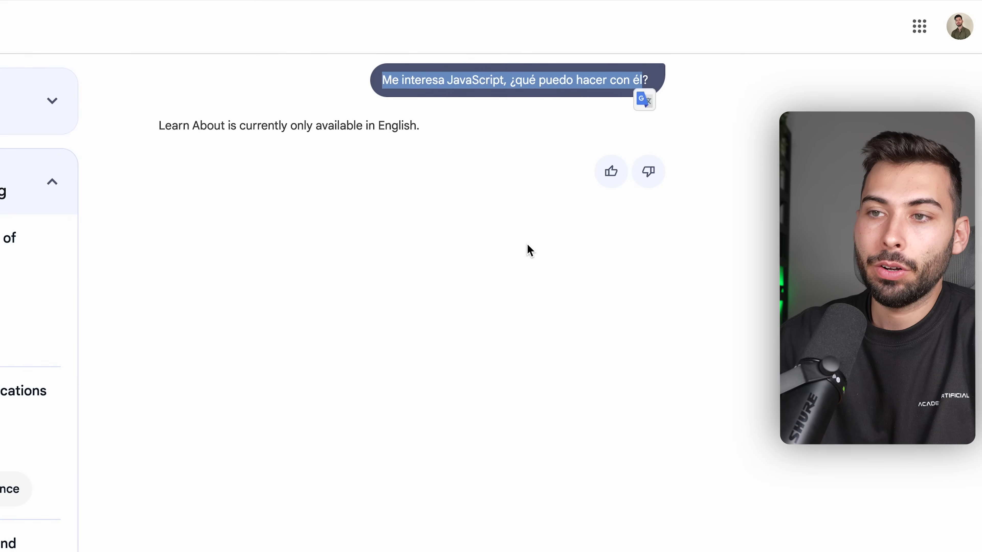
{"action": "left_click", "coordinate": [460, 170]}
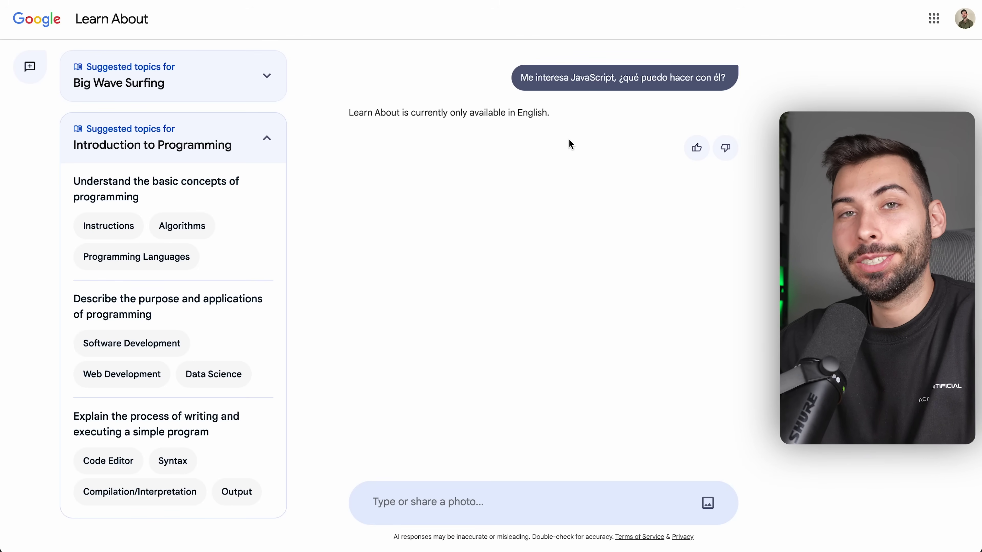
{"action": "scroll", "coordinate": [568, 139], "scroll_direction": "down", "scroll_amount": 1}
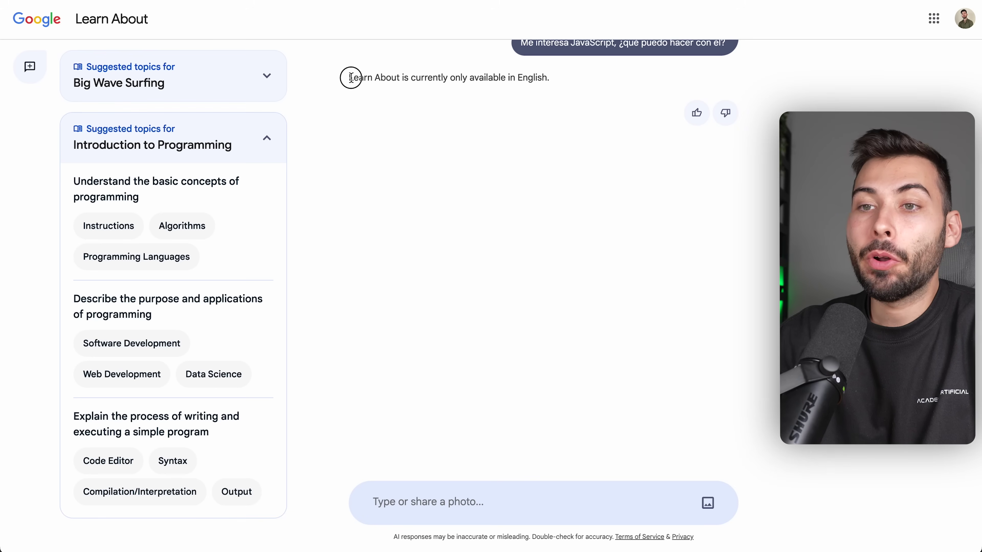
{"action": "left_click_drag", "start_coordinate": [351, 77], "coordinate": [722, 120]}
{"action": "scroll", "coordinate": [551, 89], "scroll_direction": "up", "scroll_amount": 2}
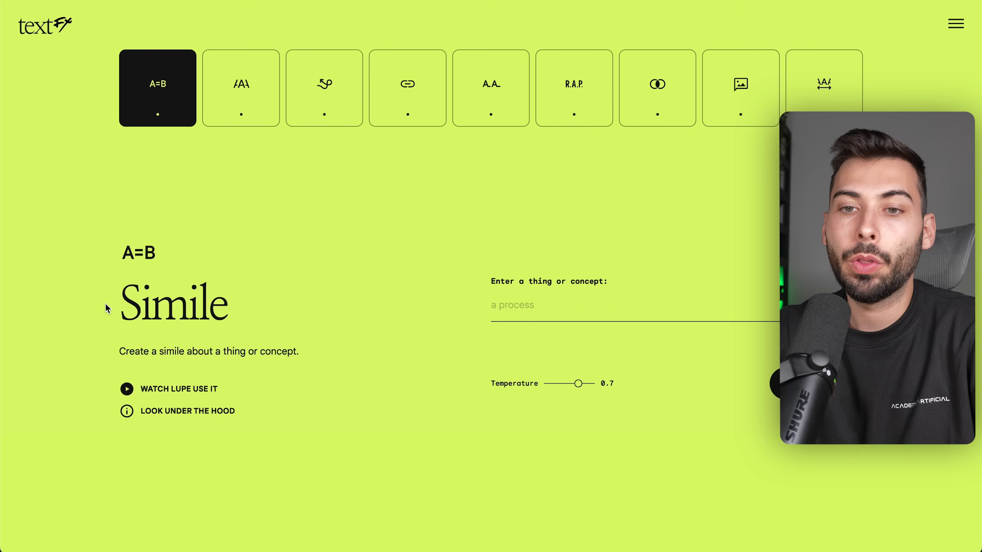
Switch to TextFX, run the Simile tool on "programación" and show all of its outputs in one list
{"action": "left_click_drag", "start_coordinate": [122, 308], "coordinate": [239, 306]}
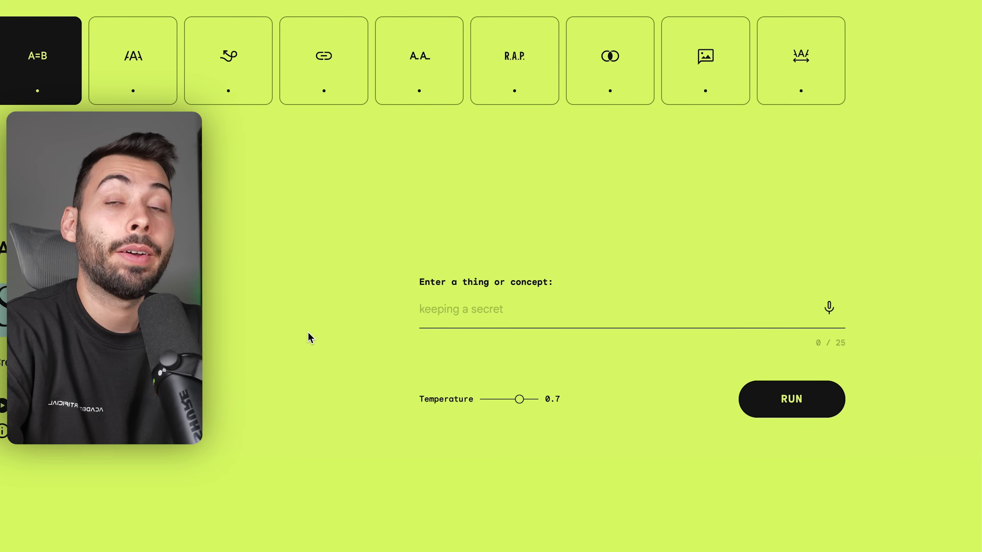
{"action": "left_click", "coordinate": [438, 320]}
{"action": "type", "text": "programación"}
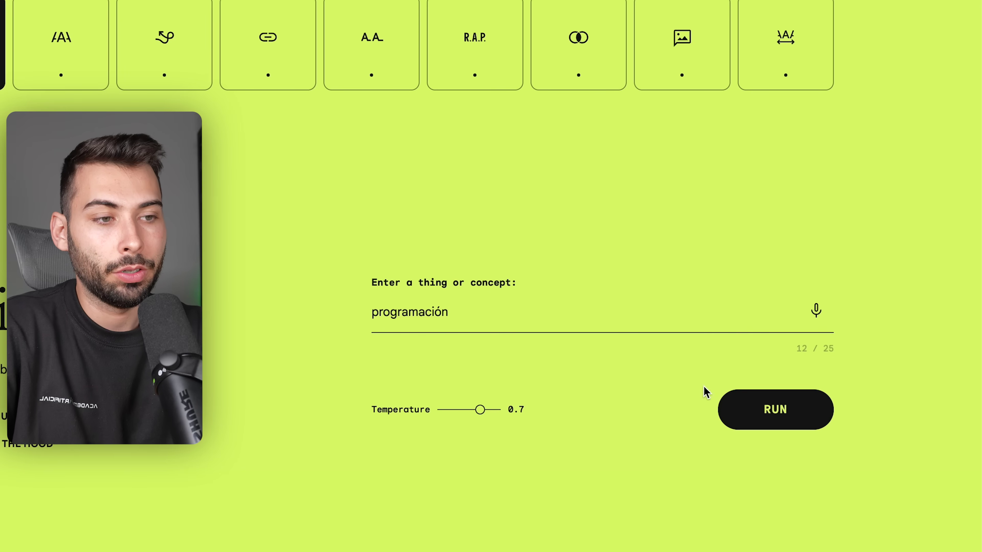
{"action": "left_click", "coordinate": [754, 409]}
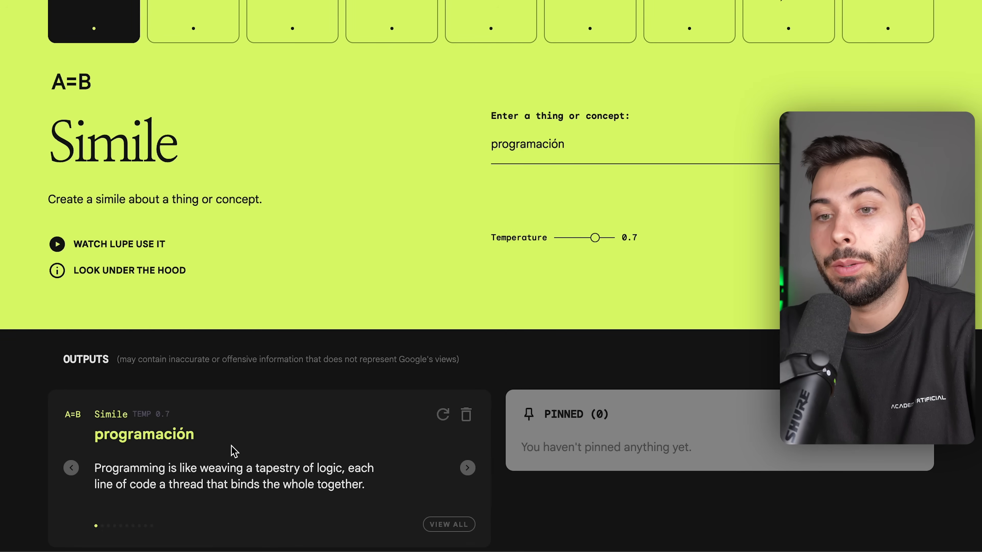
{"action": "scroll", "coordinate": [235, 451], "scroll_direction": "down", "scroll_amount": 2}
{"action": "left_click", "coordinate": [459, 446]}
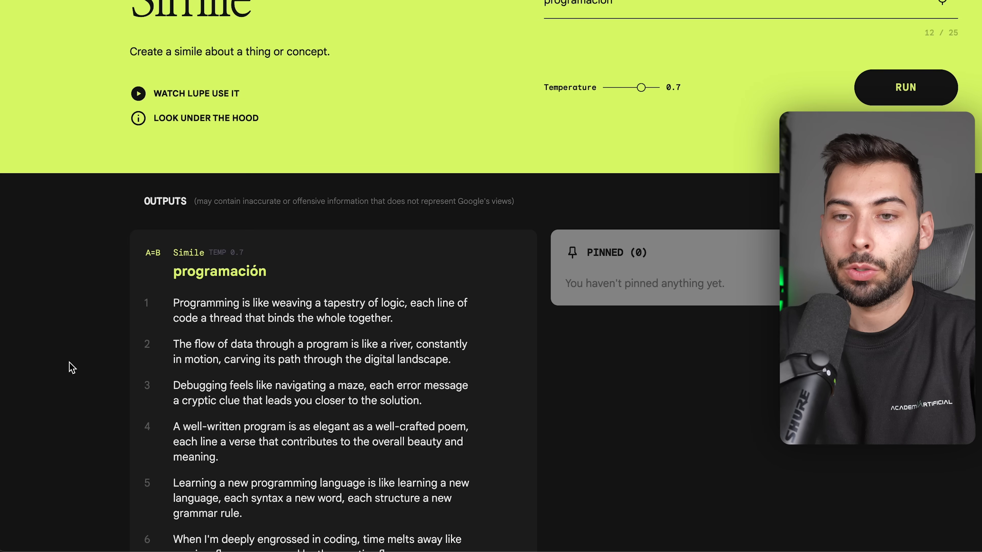
Translate the TextFX page to Spanish and bring the programming similes into view
{"action": "right_click", "coordinate": [70, 367]}
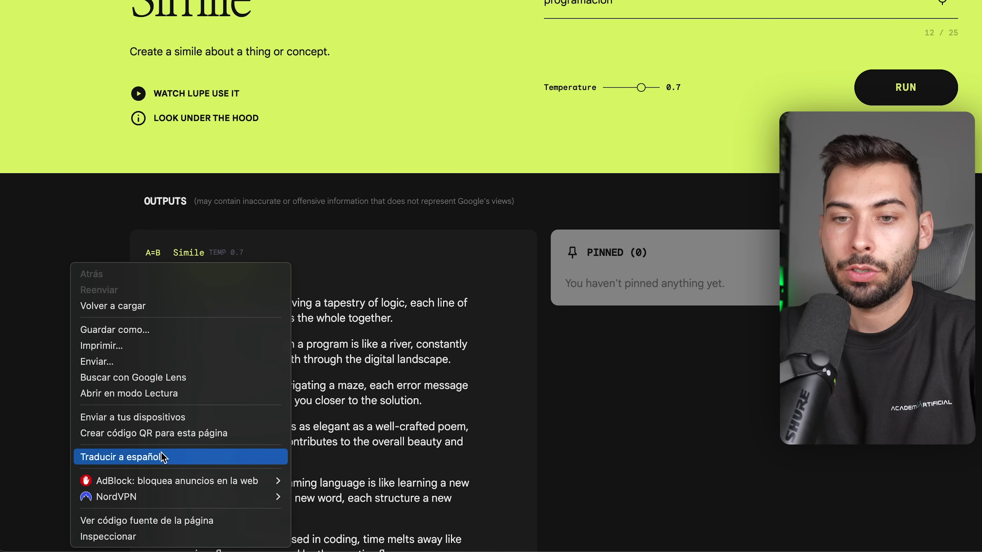
{"action": "left_click", "coordinate": [148, 457]}
{"action": "scroll", "coordinate": [574, 399], "scroll_direction": "down", "scroll_amount": 4}
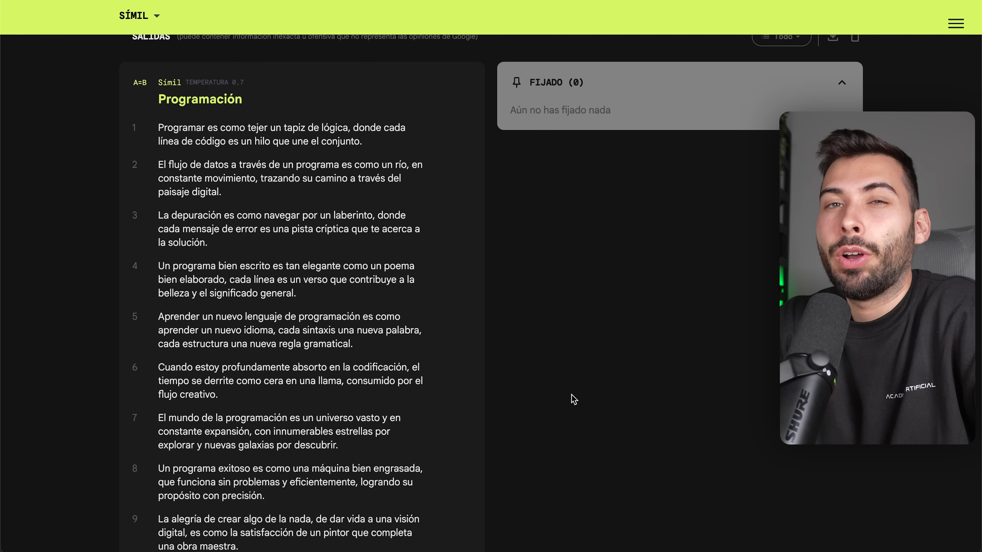
Read through the translated programming similes, highlighting the list from its last entry upward and clearing the selection
{"action": "mouse_move", "coordinate": [220, 134]}
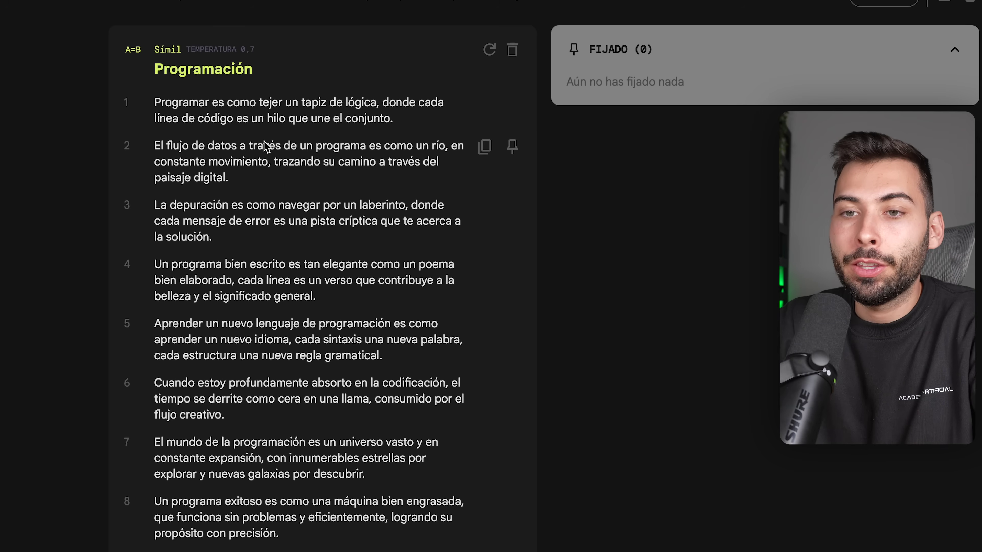
{"action": "scroll", "coordinate": [266, 146], "scroll_direction": "down", "scroll_amount": 4}
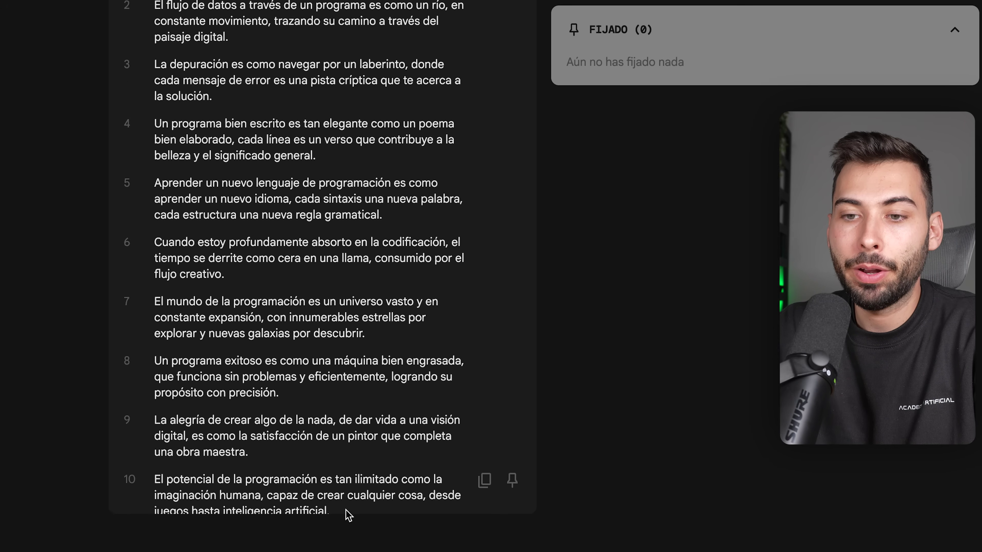
{"action": "left_click_drag", "start_coordinate": [348, 515], "coordinate": [201, 37]}
{"action": "left_click", "coordinate": [128, 113]}
{"action": "scroll", "coordinate": [127, 112], "scroll_direction": "up", "scroll_amount": 3}
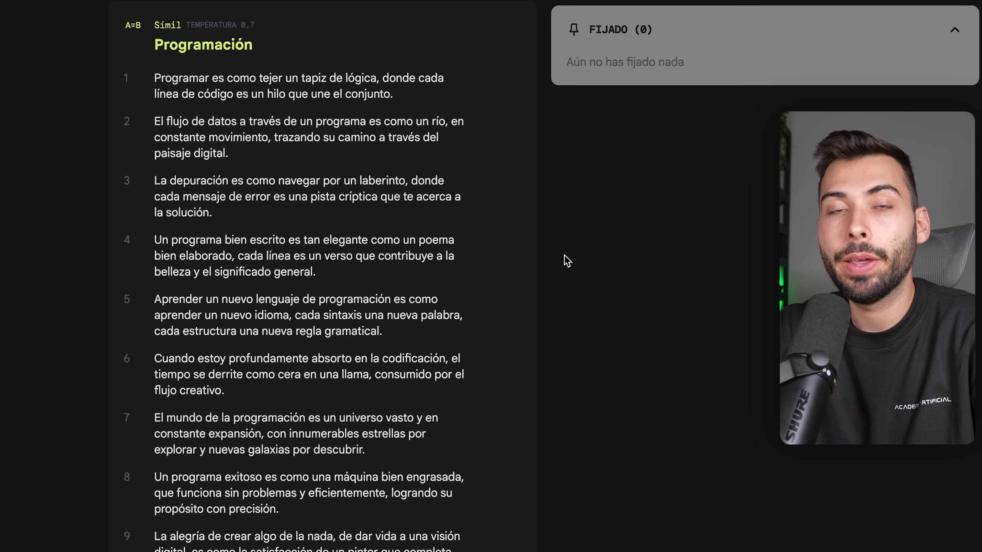
Run the Explode tool (Explotar) on the word "beer"
{"action": "scroll", "coordinate": [567, 261], "scroll_direction": "up", "scroll_amount": 1}
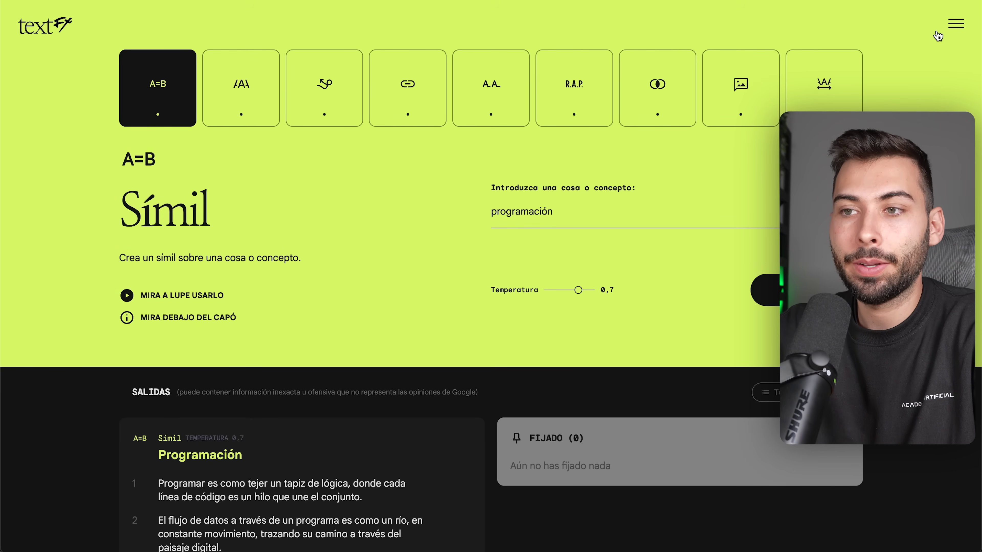
{"action": "left_click", "coordinate": [241, 89]}
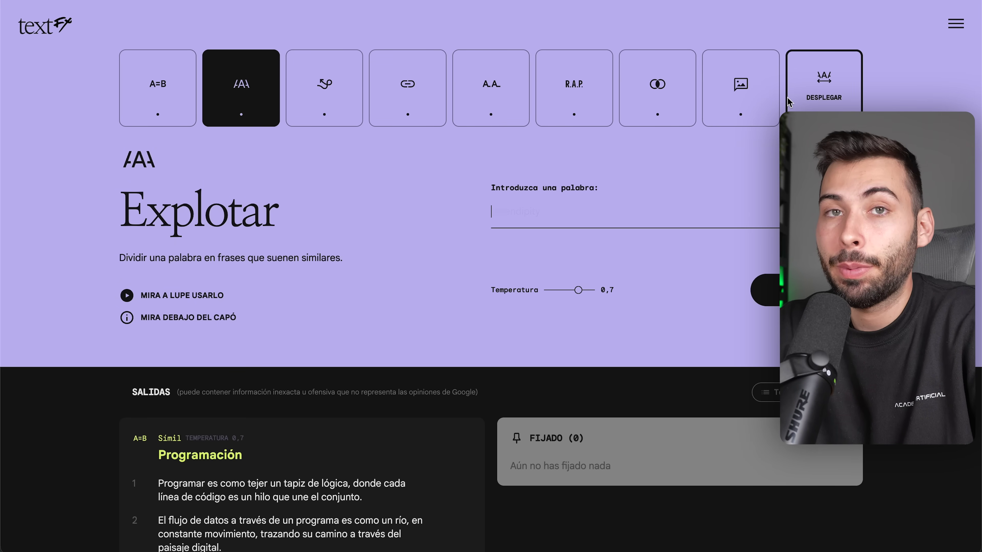
{"action": "type", "text": "beer"}
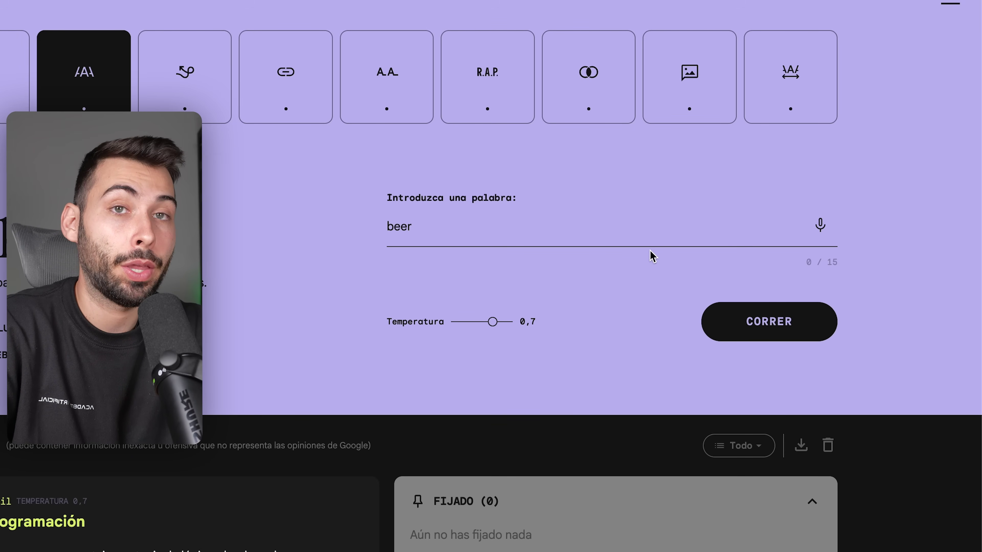
{"action": "left_click", "coordinate": [796, 335]}
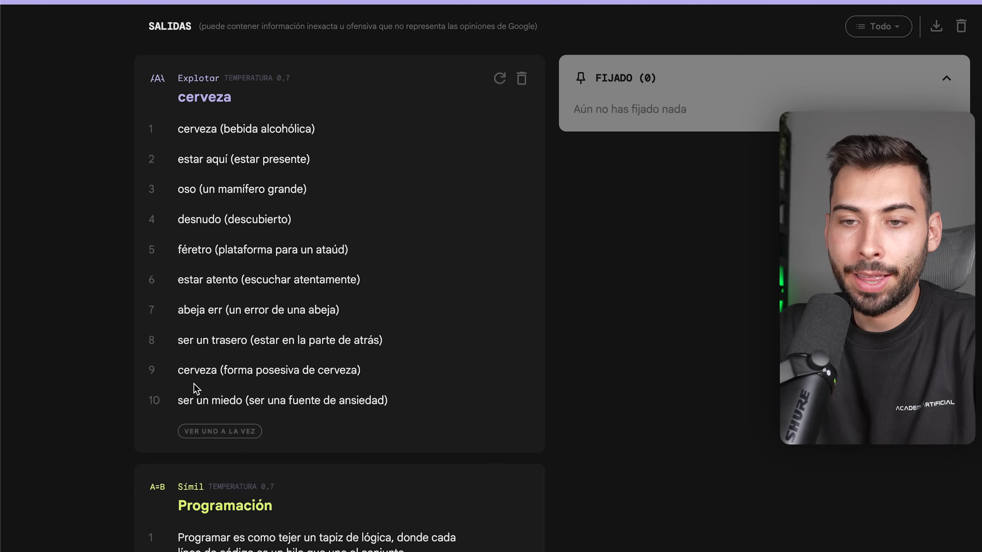
Reload the page in its original English and highlight the Explode results for "beer", clearing the selection at the end
{"action": "right_click", "coordinate": [65, 298]}
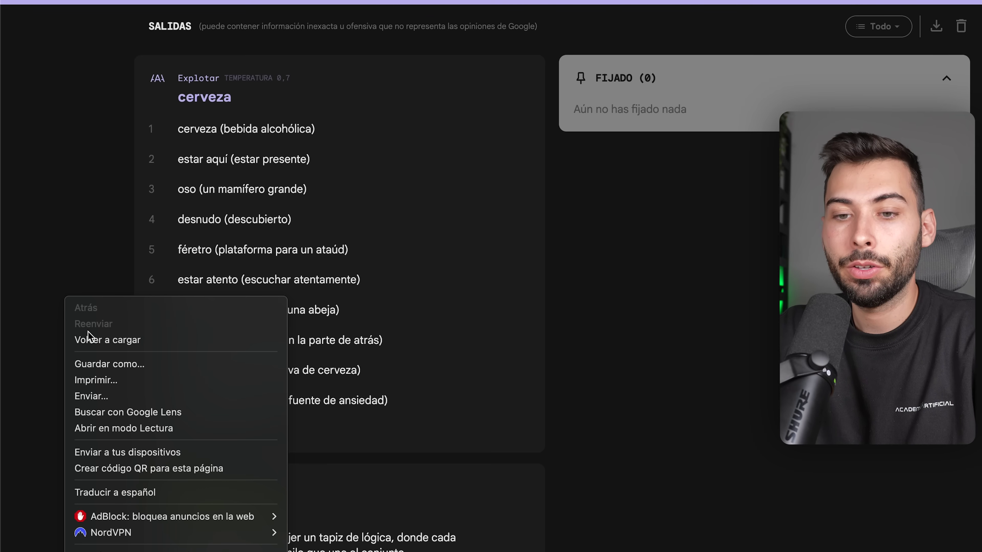
{"action": "left_click", "coordinate": [72, 340]}
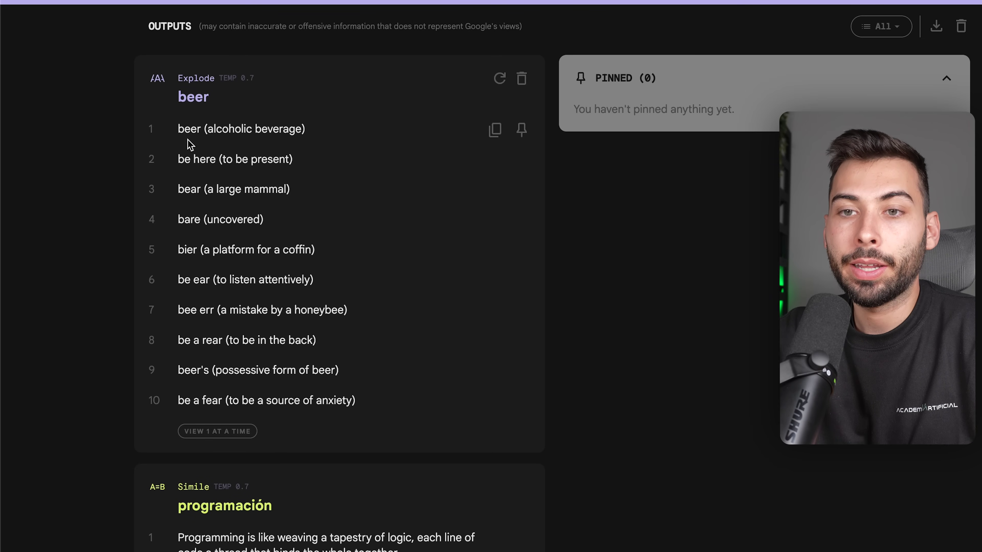
{"action": "left_click_drag", "start_coordinate": [179, 129], "coordinate": [388, 396]}
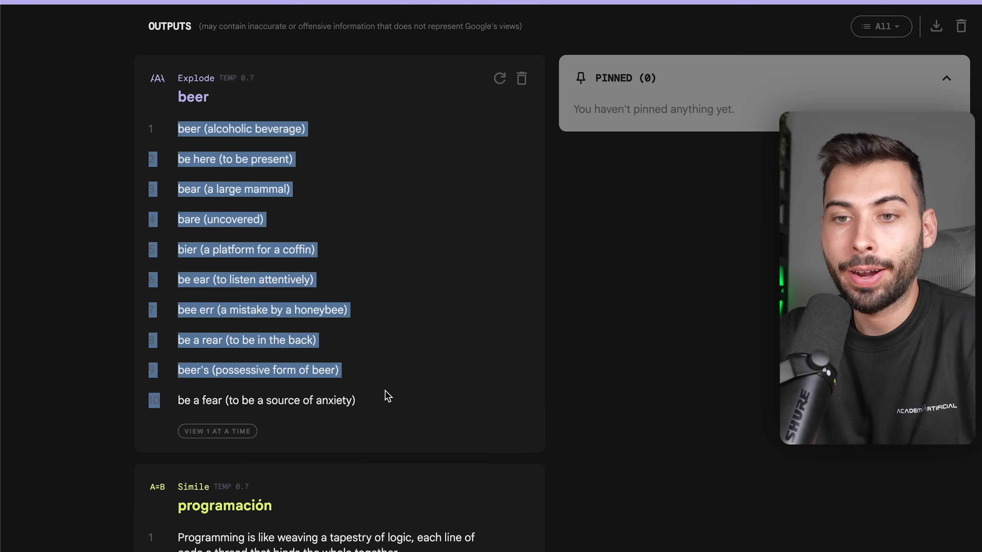
{"action": "left_click", "coordinate": [385, 405]}
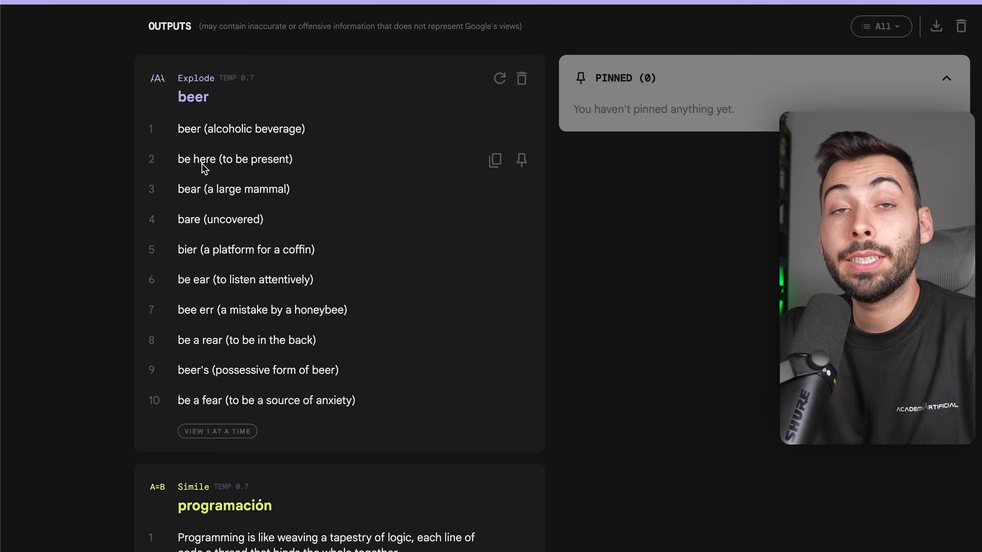
Run the Unexpected tool (Inesperado) on the scene "hacer un bocadillo"
{"action": "left_click_drag", "start_coordinate": [190, 180], "coordinate": [286, 402]}
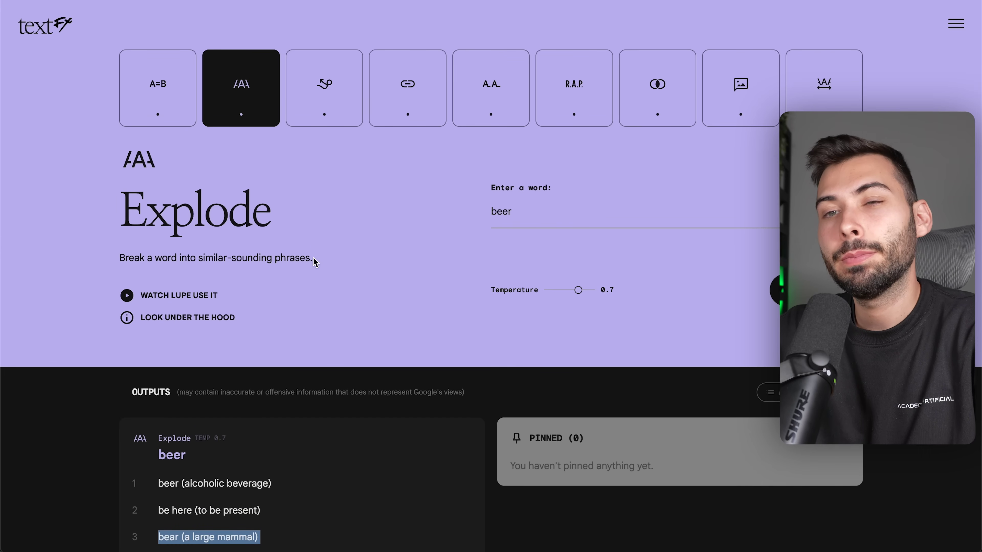
{"action": "left_click", "coordinate": [327, 67]}
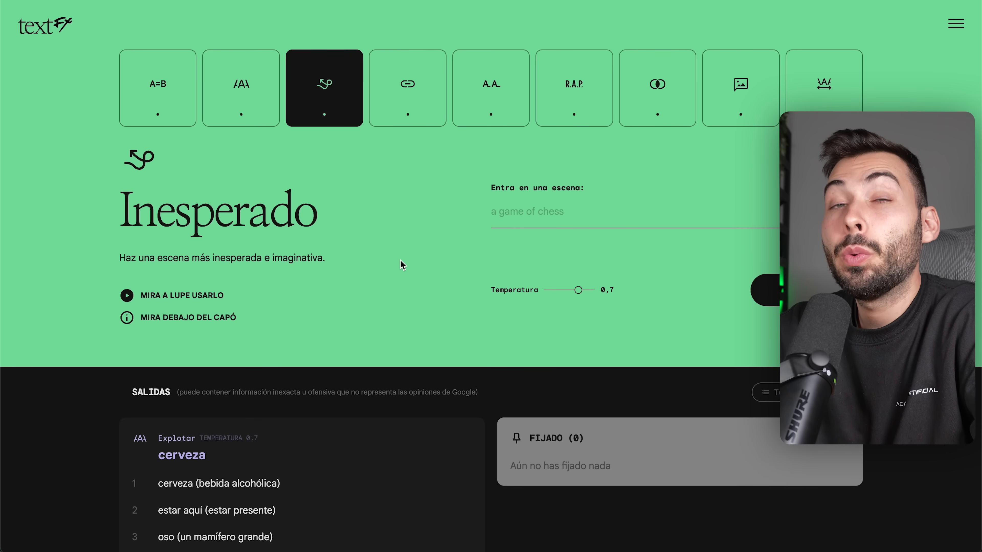
{"action": "left_click", "coordinate": [532, 215]}
{"action": "type", "text": "hacer un bocadillo"}
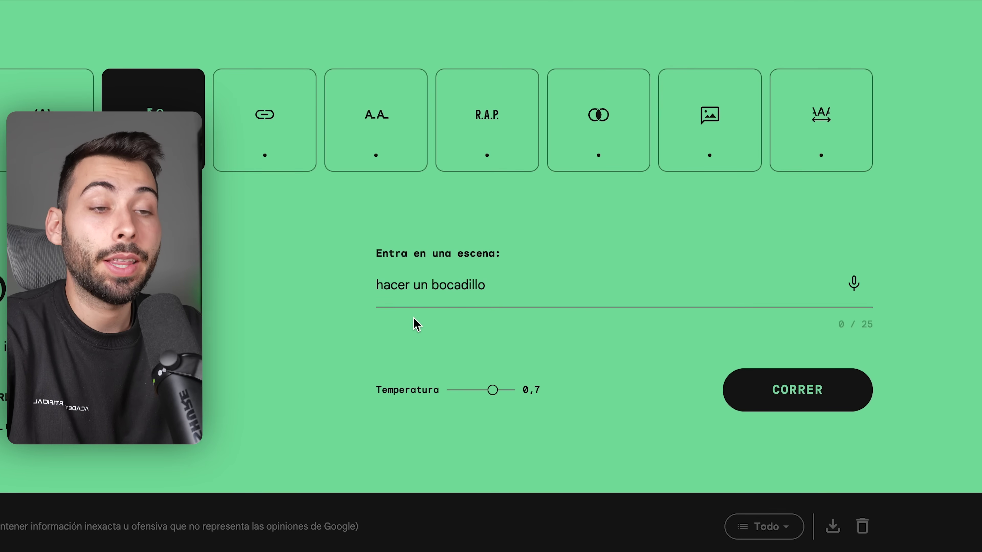
{"action": "left_click", "coordinate": [745, 402]}
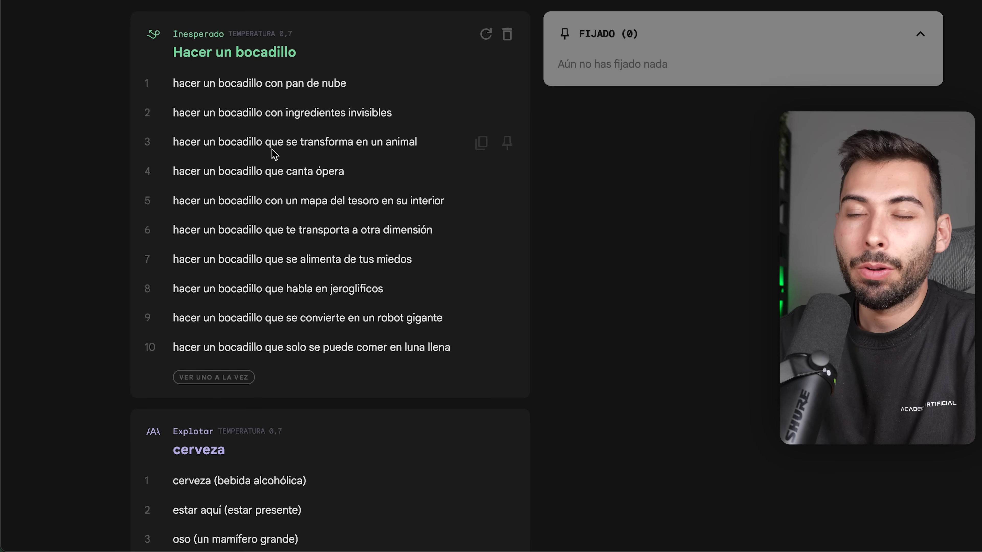
Run the Chain tool (Cadena) on the word "español" to build semantically related chains
{"action": "scroll", "coordinate": [365, 152], "scroll_direction": "up", "scroll_amount": 10}
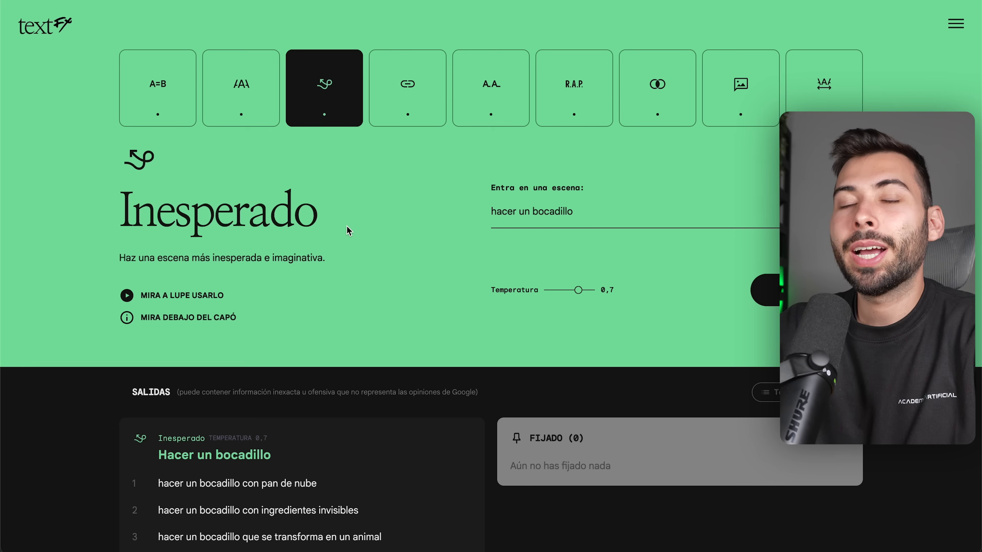
{"action": "left_click", "coordinate": [398, 75]}
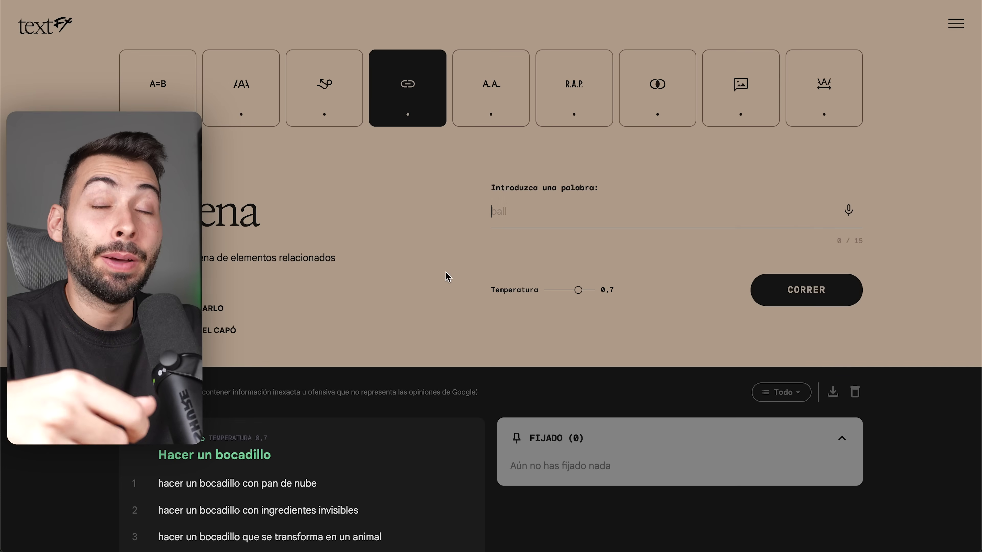
{"action": "type", "text": "español"}
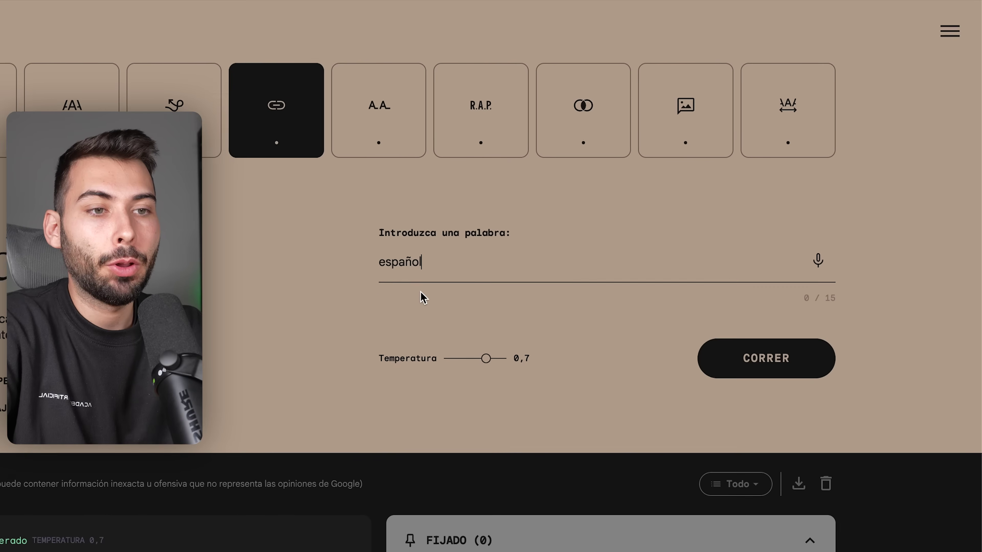
{"action": "left_click", "coordinate": [785, 374]}
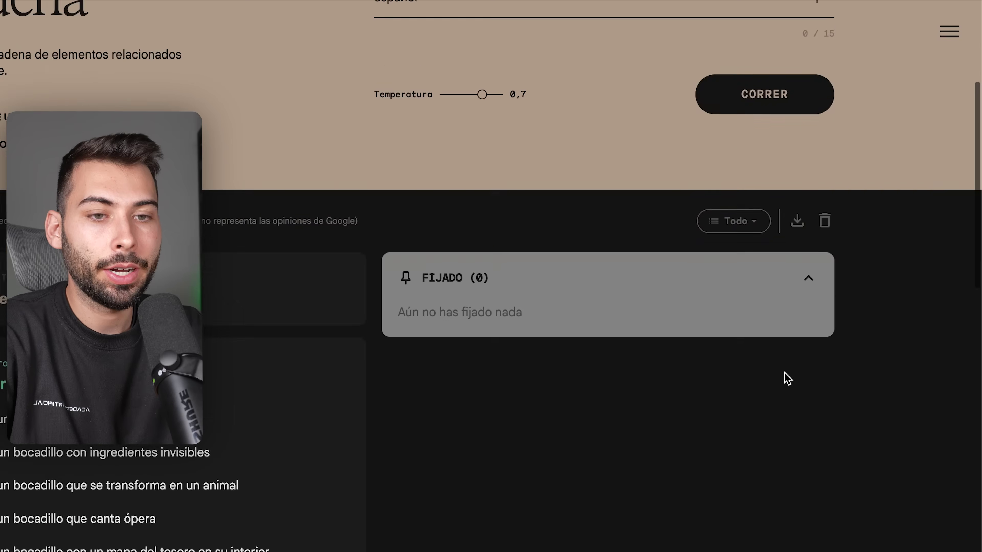
{"action": "left_click", "coordinate": [463, 318]}
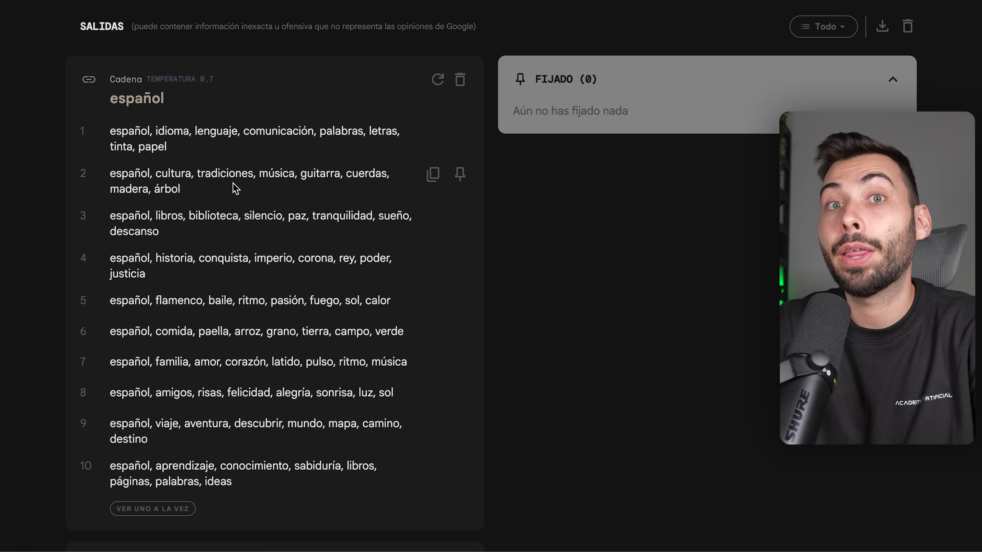
Run the Alliteration tool (Aliteración) on the topic "Idioma" for words starting with A, at temperature 0.2
{"action": "scroll", "coordinate": [235, 188], "scroll_direction": "down", "scroll_amount": 2}
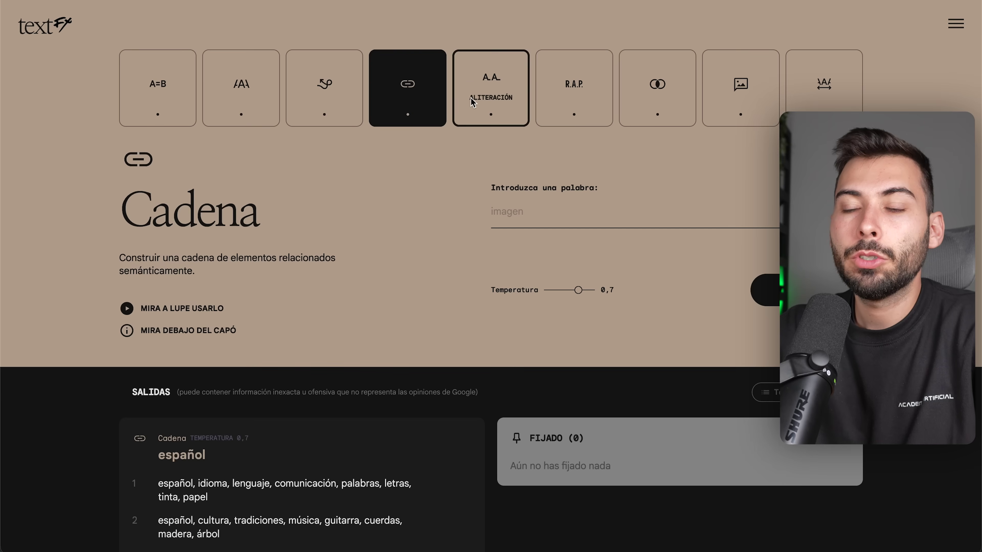
{"action": "left_click", "coordinate": [473, 101]}
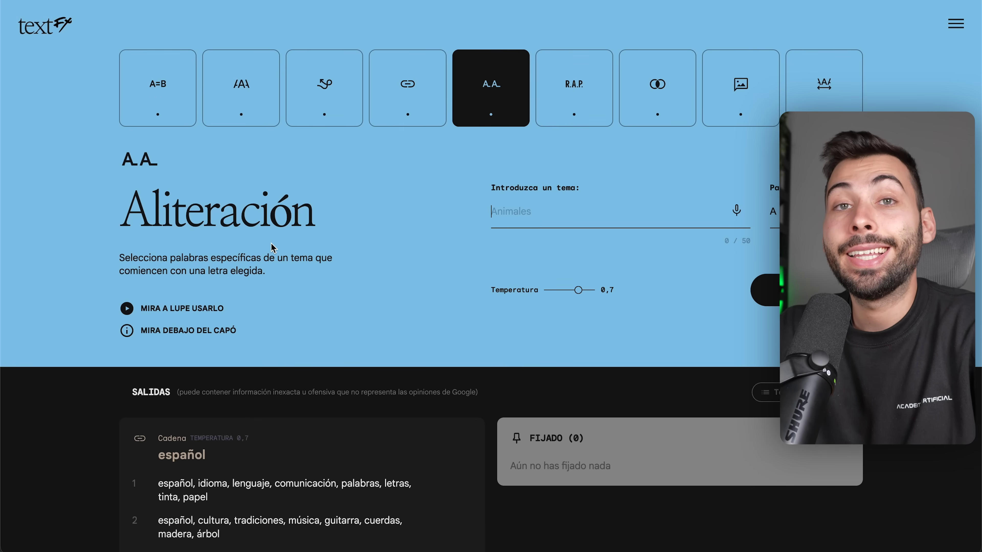
{"action": "scroll", "coordinate": [279, 247], "scroll_direction": "down", "scroll_amount": 1}
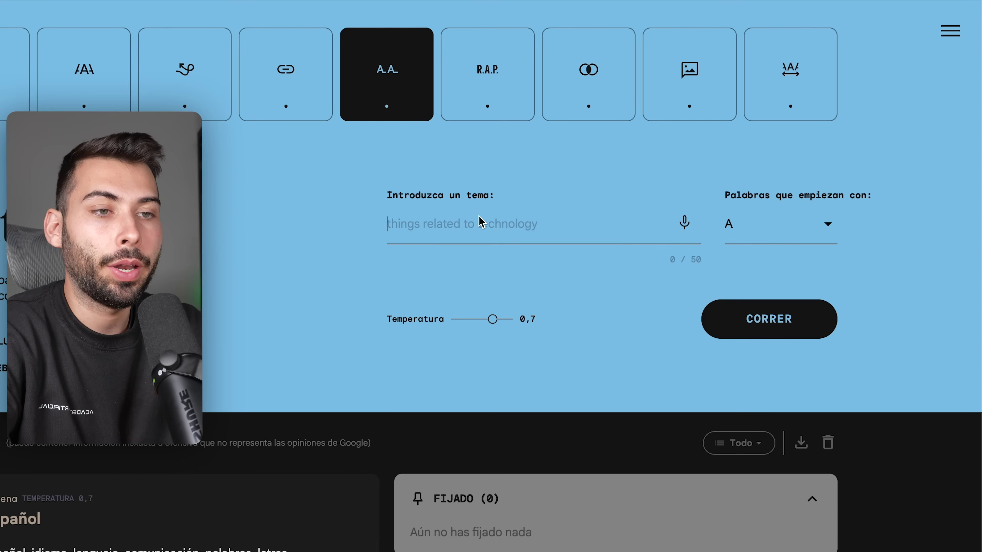
{"action": "left_click", "coordinate": [566, 186]}
{"action": "type", "text": "Idioma"}
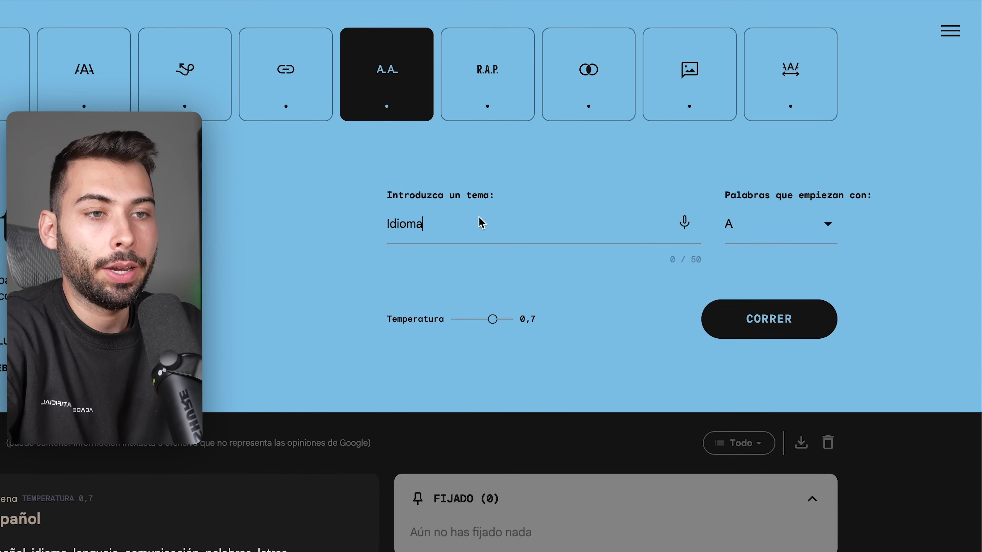
{"action": "left_click", "coordinate": [825, 238]}
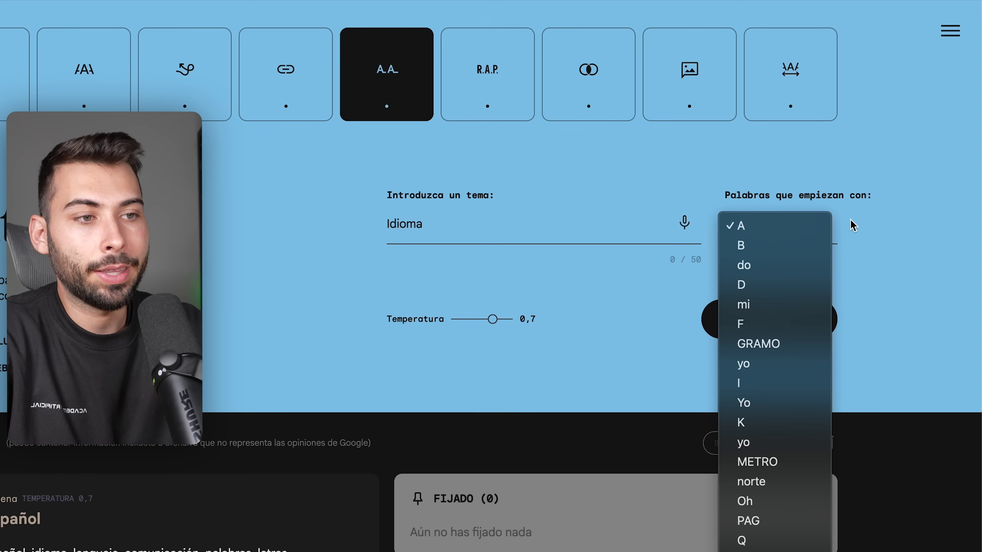
{"action": "left_click", "coordinate": [895, 226]}
{"action": "scroll", "coordinate": [782, 325], "scroll_direction": "down", "scroll_amount": 10}
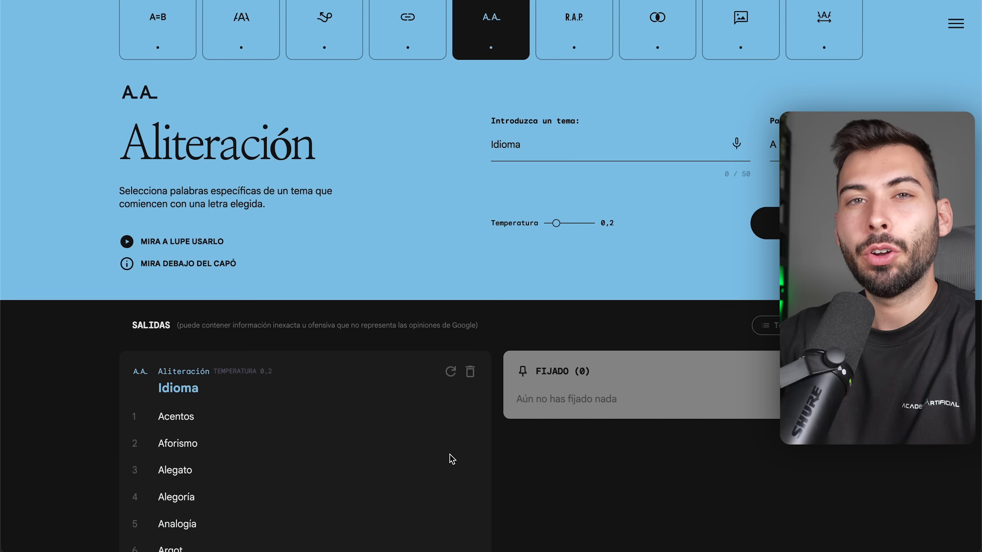
{"action": "scroll", "coordinate": [450, 458], "scroll_direction": "down", "scroll_amount": 5}
Change the Alliteration topic to "Idiomas" and run the tool again
{"action": "scroll", "coordinate": [450, 459], "scroll_direction": "up", "scroll_amount": 7}
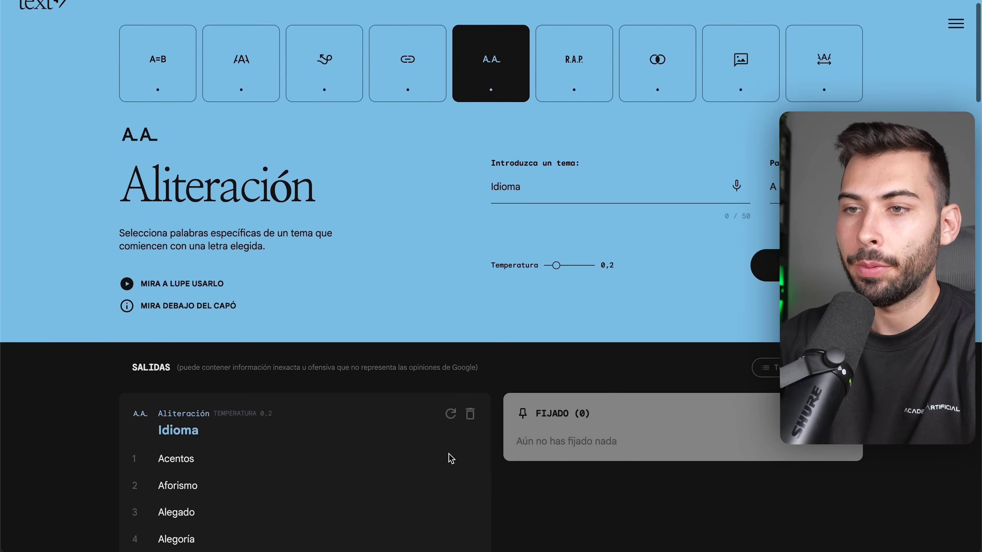
{"action": "left_click", "coordinate": [560, 213]}
{"action": "type", "text": "s"}
{"action": "left_click", "coordinate": [819, 294]}
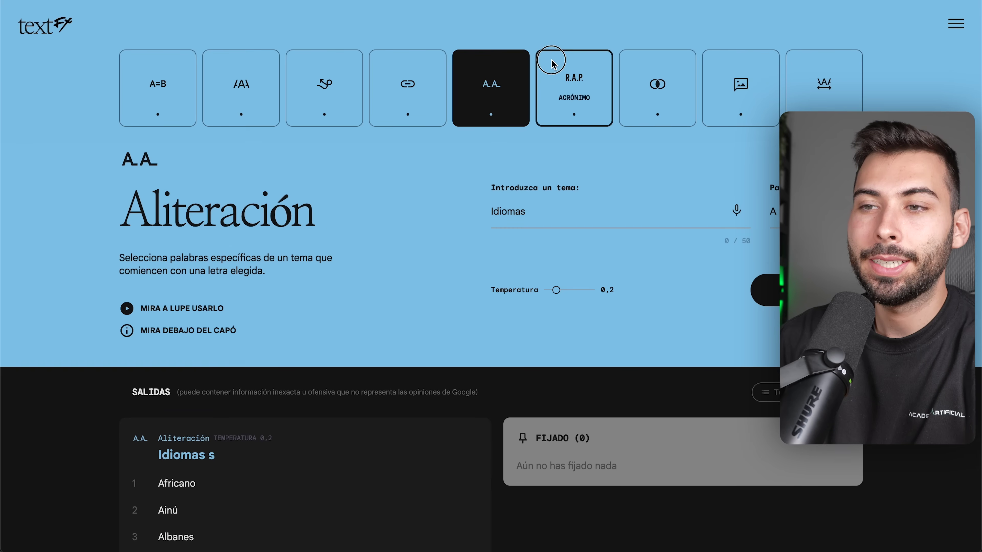
Run the Acronym tool on the word "AJR"
{"action": "left_click", "coordinate": [557, 64]}
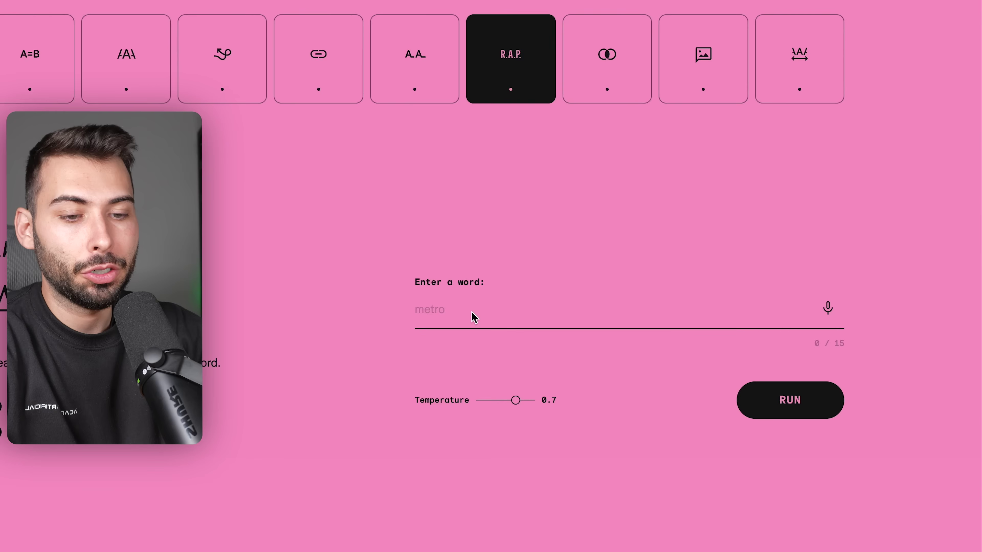
{"action": "left_click", "coordinate": [541, 312]}
{"action": "type", "text": "A"}
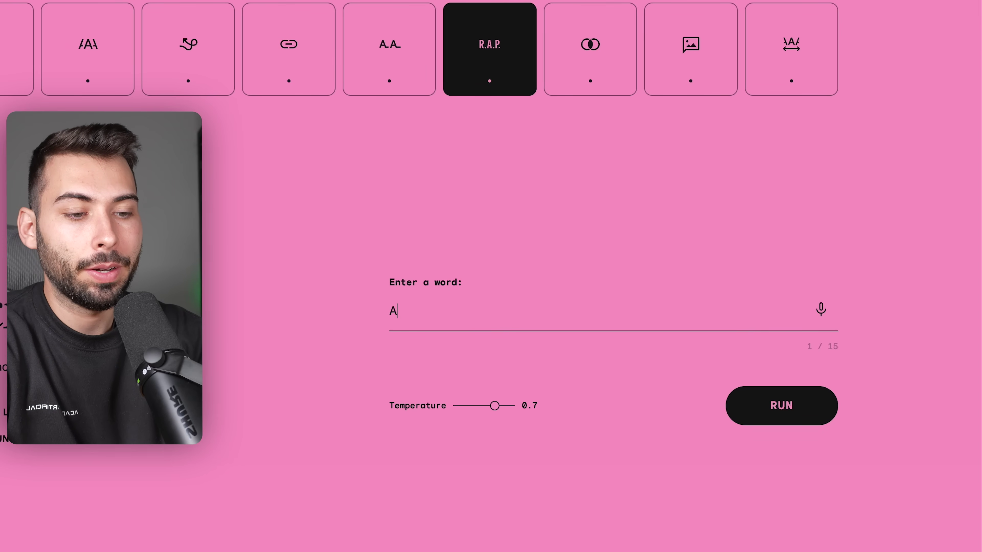
{"action": "type", "text": "JR"}
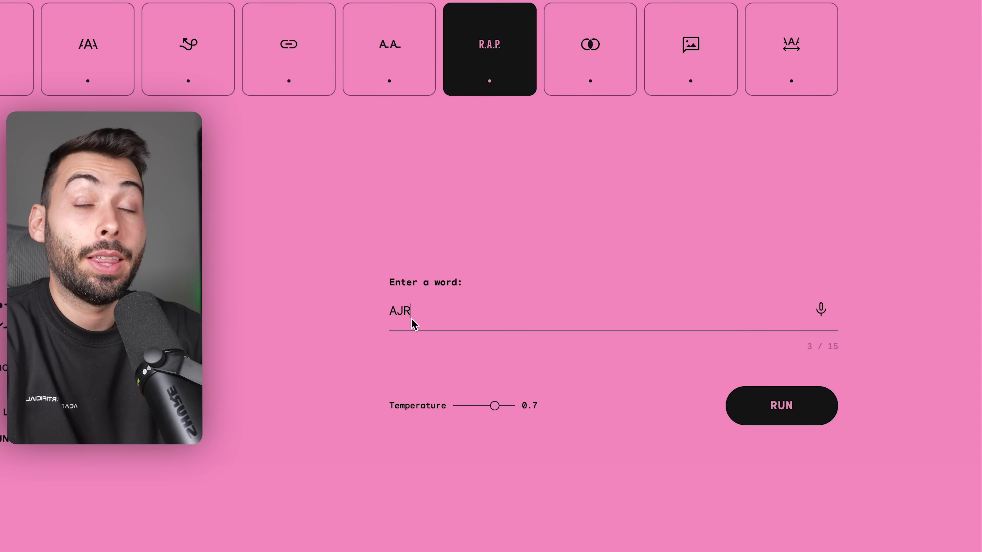
{"action": "left_click", "coordinate": [796, 406]}
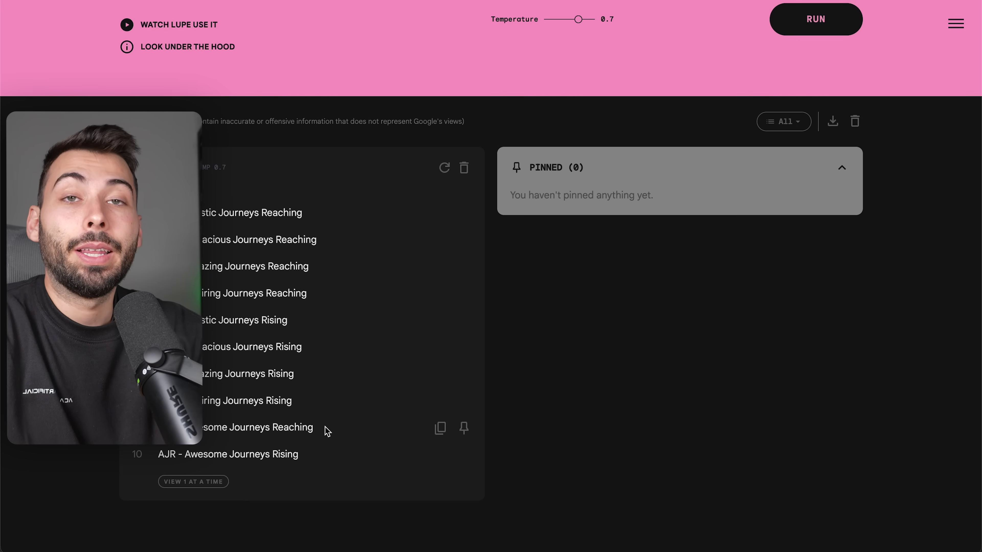
Run the Fuse tool to find intersections between "perro" and "taza"
{"action": "scroll", "coordinate": [326, 432], "scroll_direction": "up", "scroll_amount": 5}
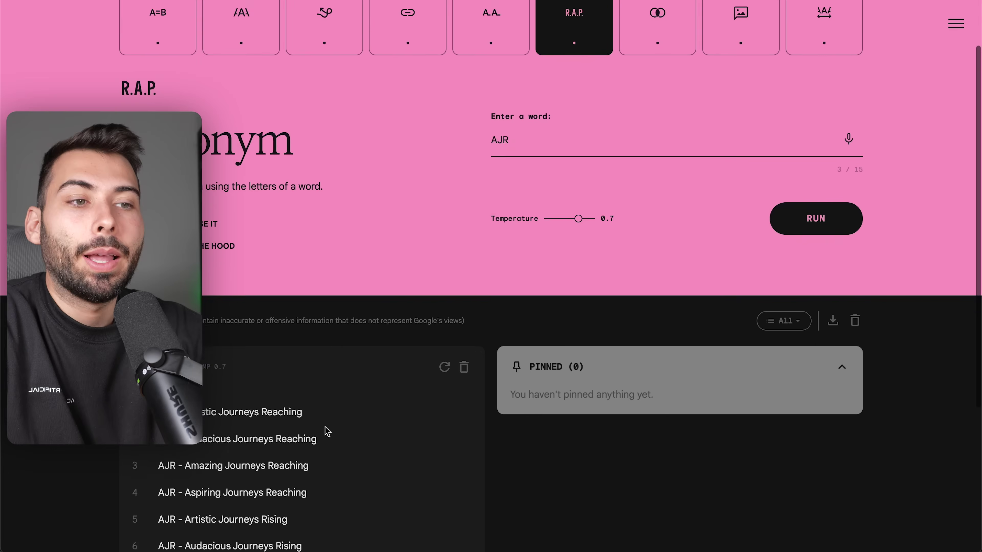
{"action": "scroll", "coordinate": [327, 431], "scroll_direction": "up", "scroll_amount": 2}
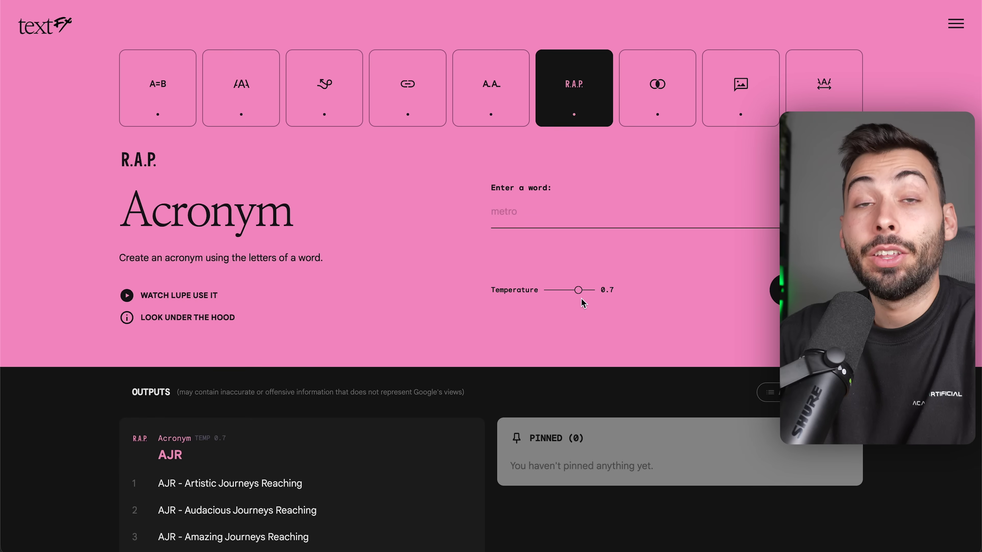
{"action": "left_click", "coordinate": [673, 63]}
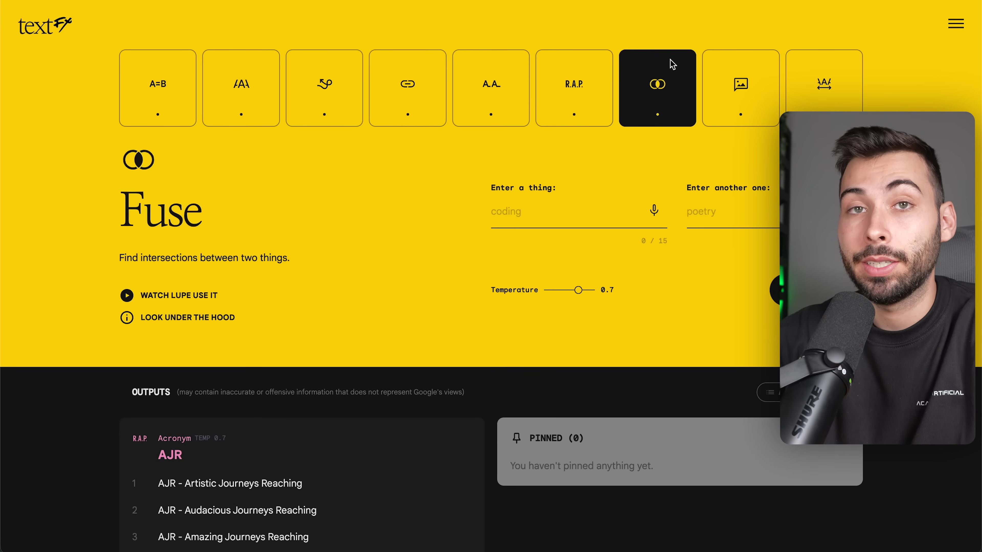
{"action": "type", "text": "perro"}
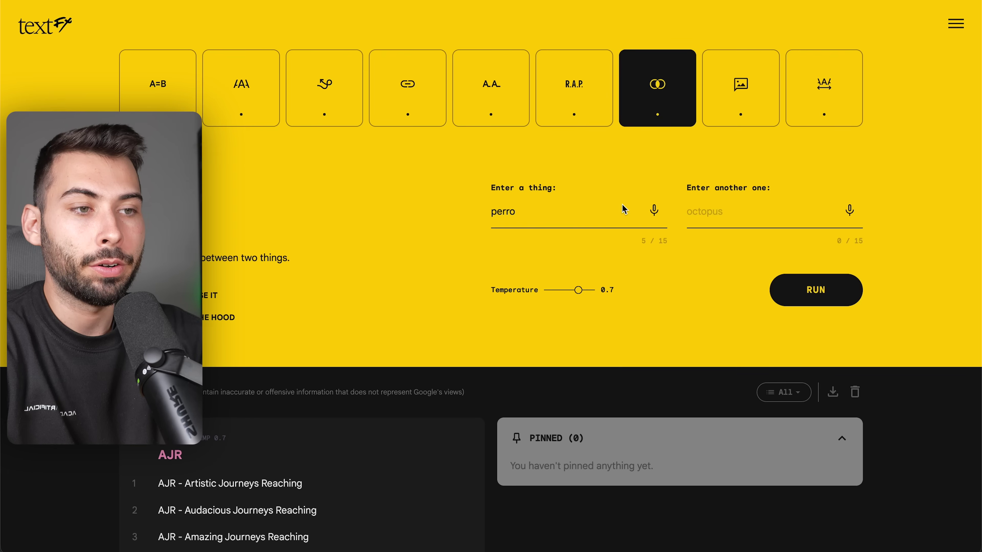
{"action": "key", "text": "Tab"}
{"action": "type", "text": "taza"}
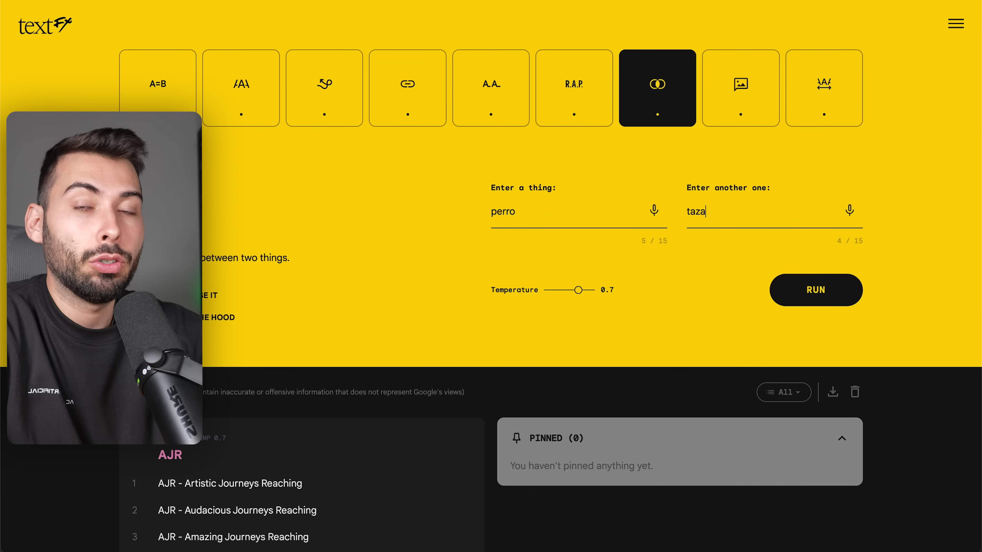
{"action": "left_click", "coordinate": [835, 287]}
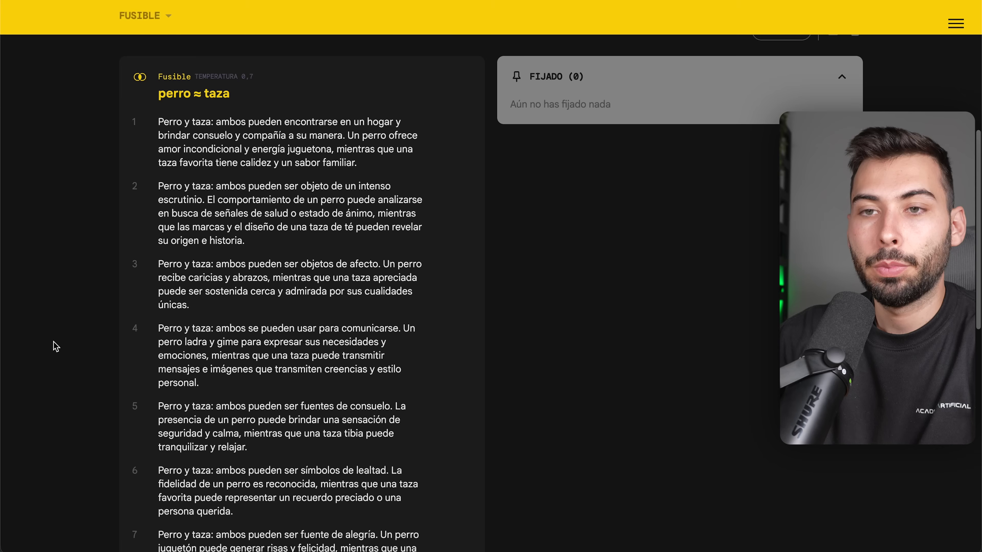
Read through the intersections between "perro" and "taza" and raise the Fuse temperature to its maximum
{"action": "scroll", "coordinate": [56, 346], "scroll_direction": "down", "scroll_amount": 2}
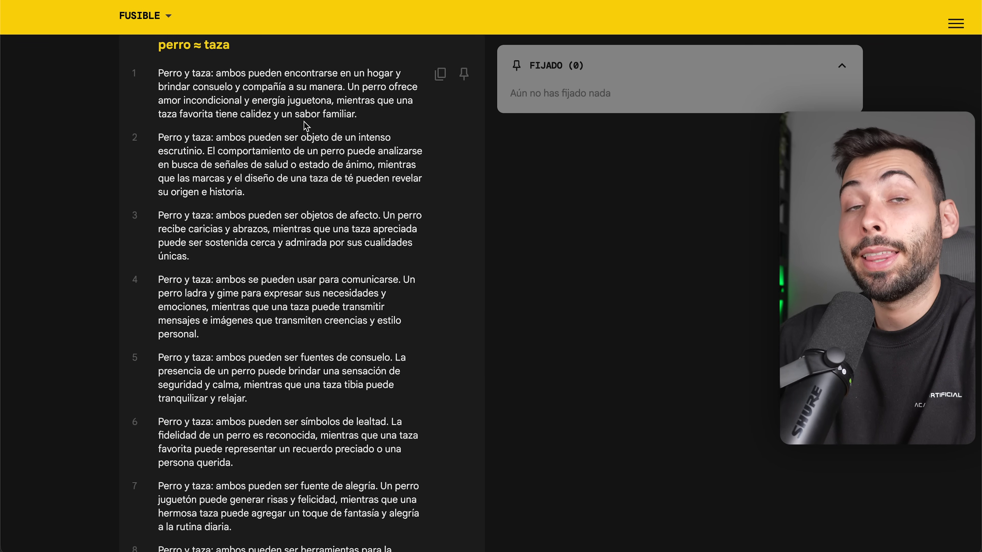
{"action": "scroll", "coordinate": [121, 298], "scroll_direction": "up", "scroll_amount": 3}
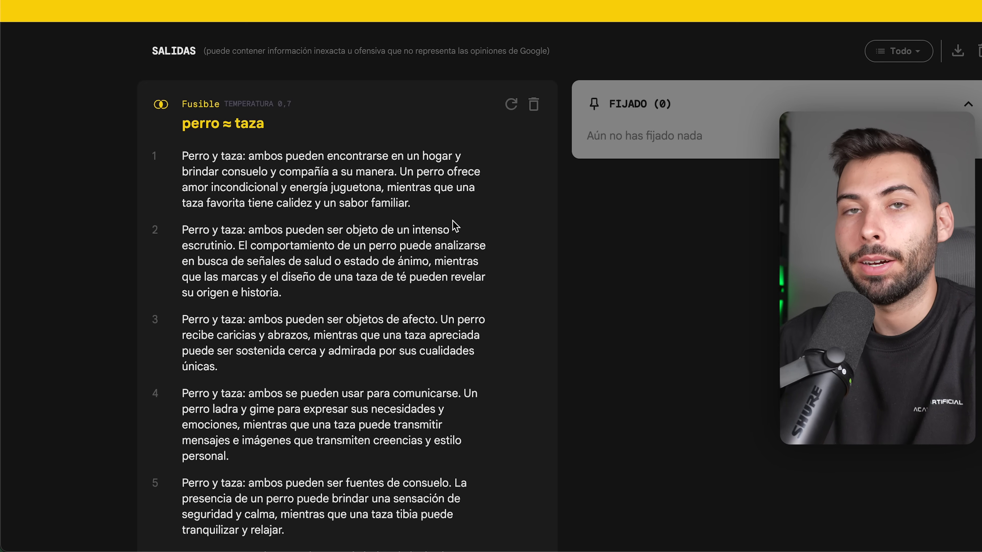
{"action": "scroll", "coordinate": [454, 224], "scroll_direction": "down", "scroll_amount": 5}
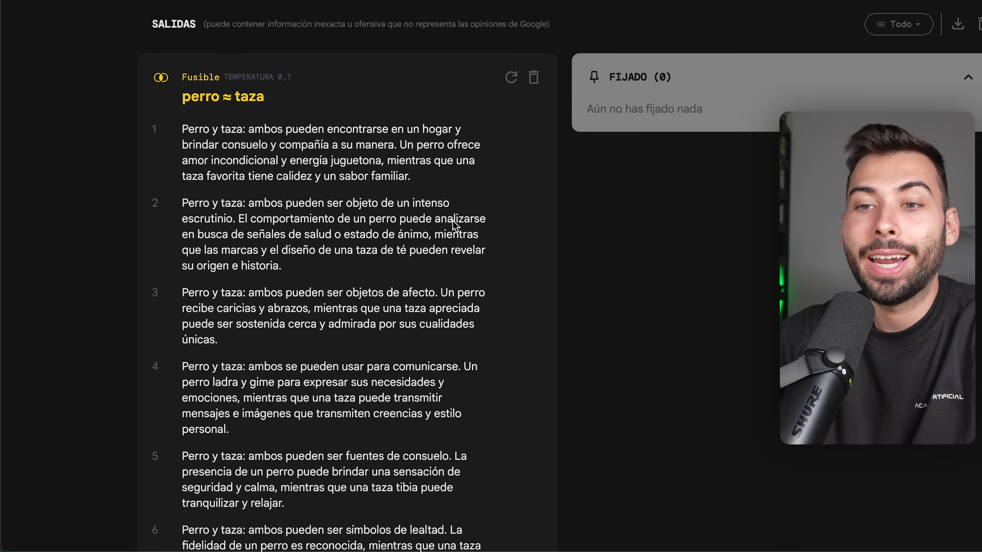
{"action": "scroll", "coordinate": [452, 220], "scroll_direction": "up", "scroll_amount": 10}
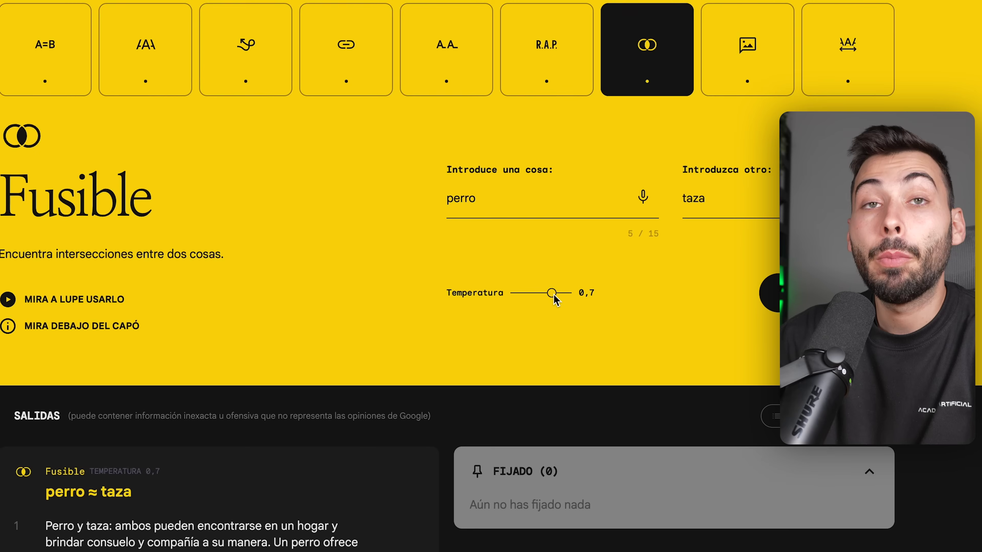
{"action": "left_click_drag", "start_coordinate": [543, 301], "coordinate": [452, 305]}
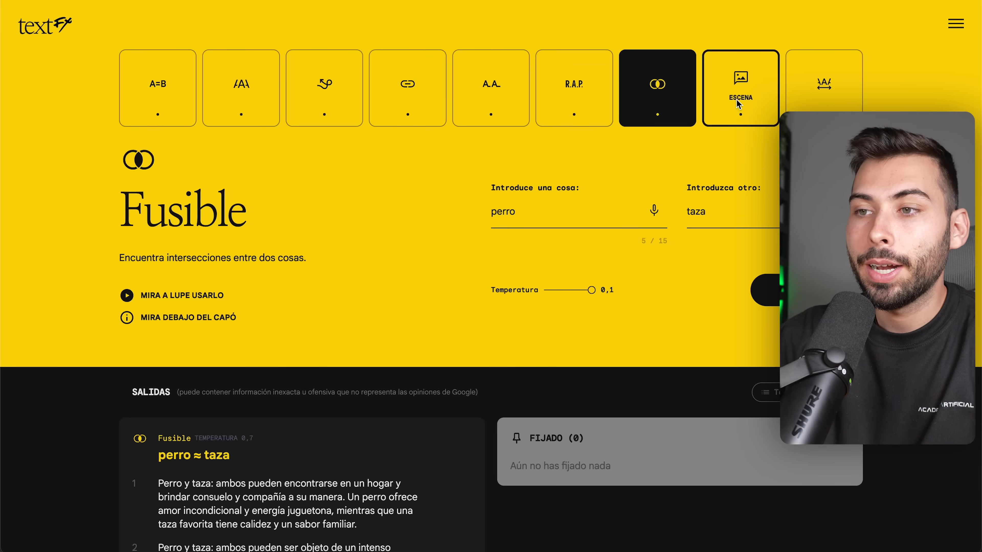
Run the Scene tool on "conducir un taxi" and highlight the generated list of sensory details
{"action": "left_click", "coordinate": [741, 87]}
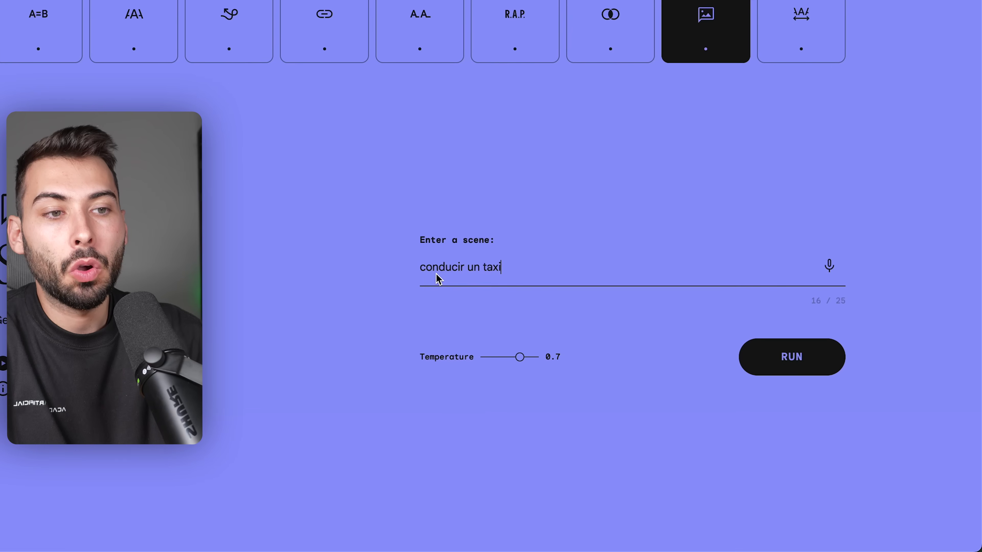
{"action": "left_click", "coordinate": [831, 365]}
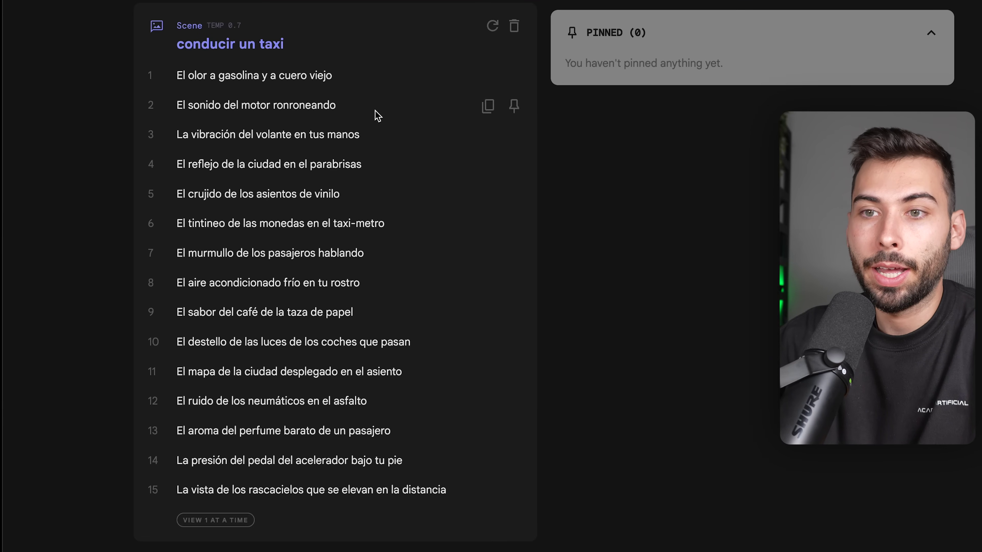
{"action": "left_click_drag", "start_coordinate": [204, 109], "coordinate": [416, 521]}
{"action": "scroll", "coordinate": [456, 523], "scroll_direction": "up", "scroll_amount": 5}
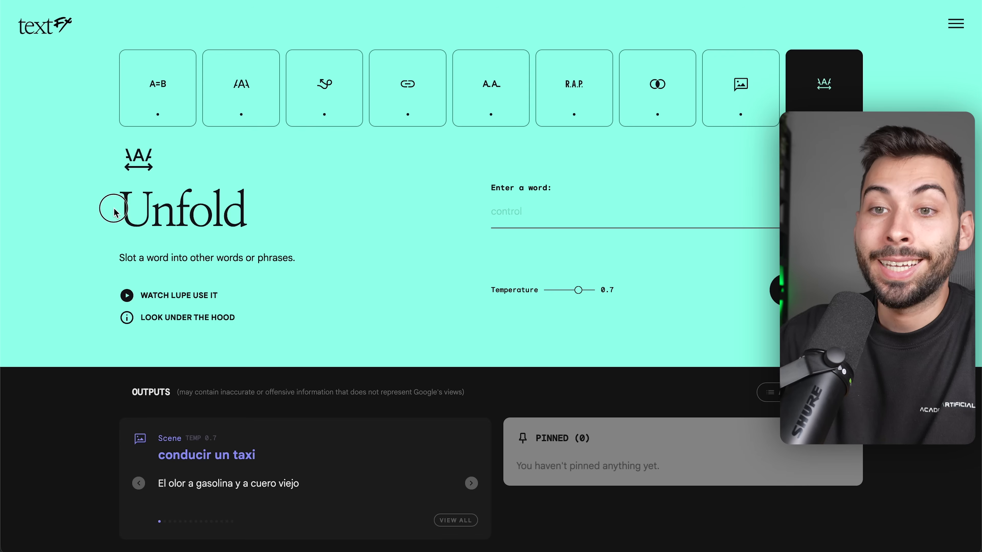
Run the Unfold tool on the word "lado" and read through the generated list of phrases
{"action": "left_click_drag", "start_coordinate": [104, 209], "coordinate": [263, 225]}
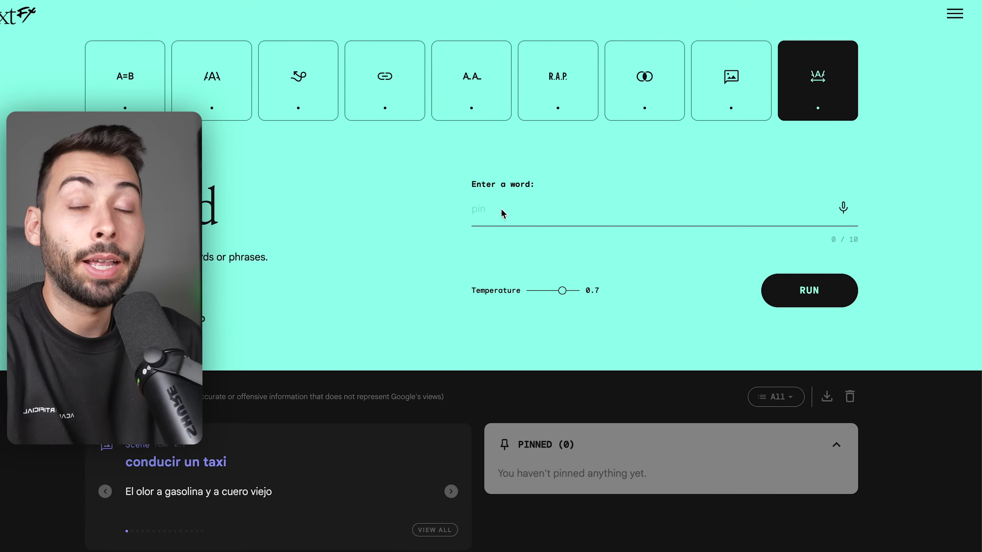
{"action": "left_click", "coordinate": [503, 212]}
{"action": "type", "text": "lado"}
{"action": "left_click_drag", "start_coordinate": [395, 205], "coordinate": [367, 204]}
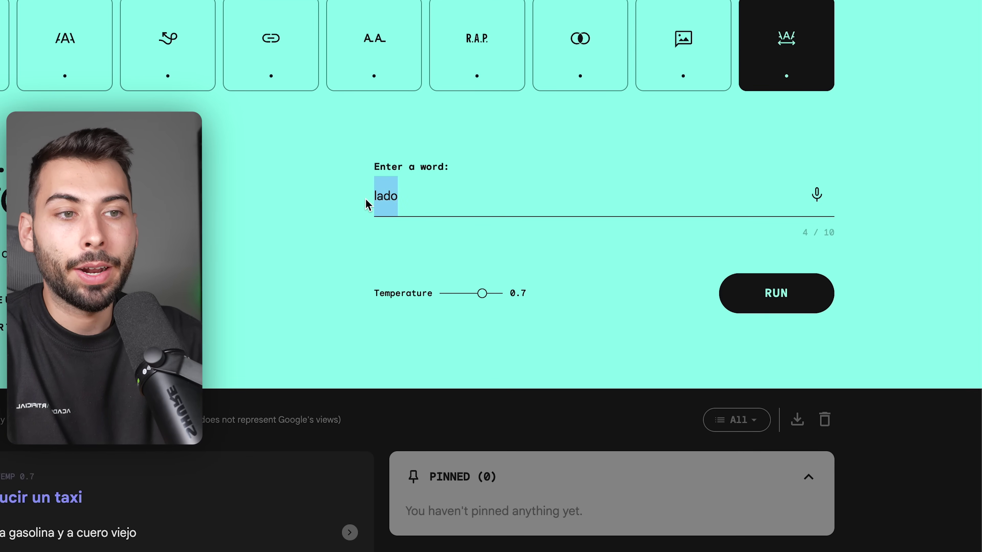
{"action": "left_click", "coordinate": [776, 294]}
{"action": "scroll", "coordinate": [463, 399], "scroll_direction": "down", "scroll_amount": 3}
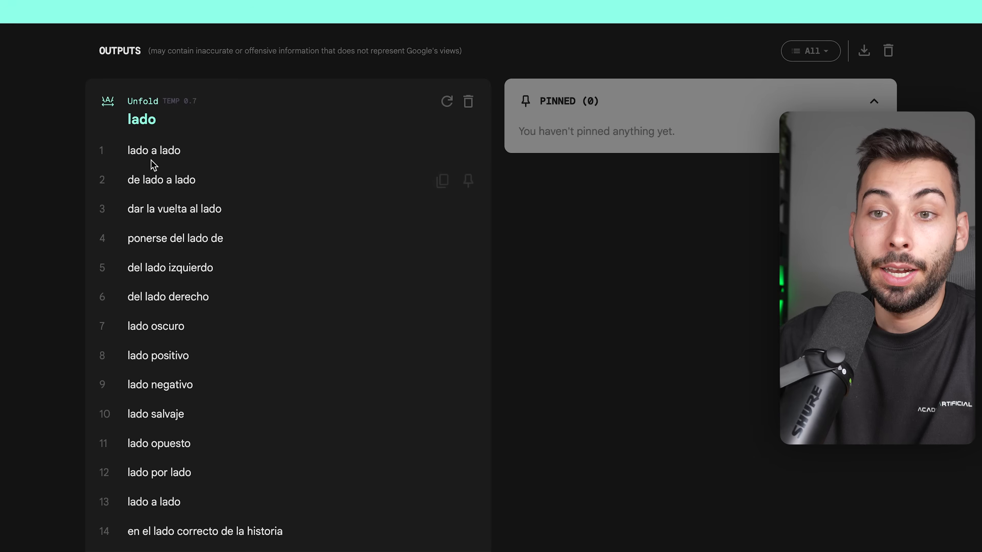
{"action": "scroll", "coordinate": [148, 190], "scroll_direction": "down", "scroll_amount": 2}
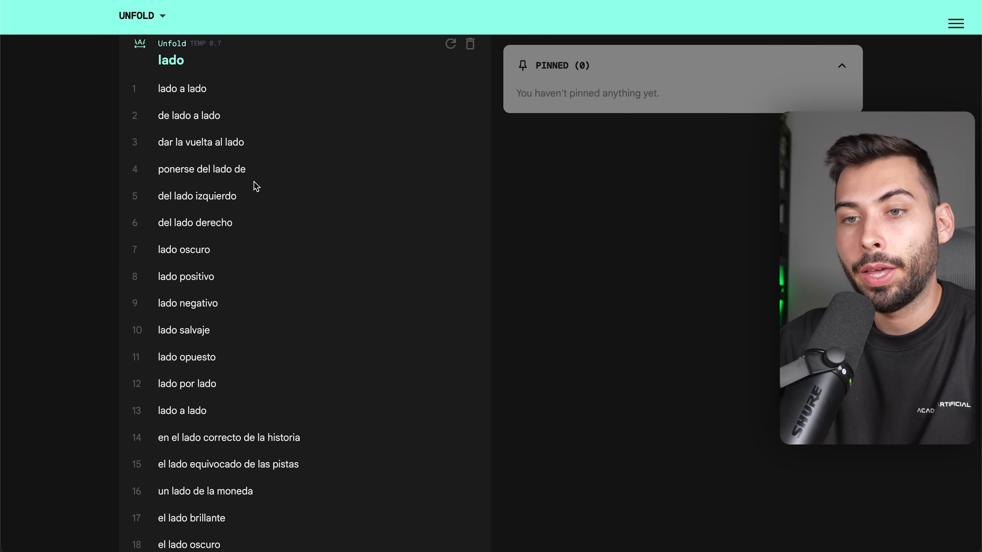
{"action": "scroll", "coordinate": [214, 293], "scroll_direction": "down", "scroll_amount": 5}
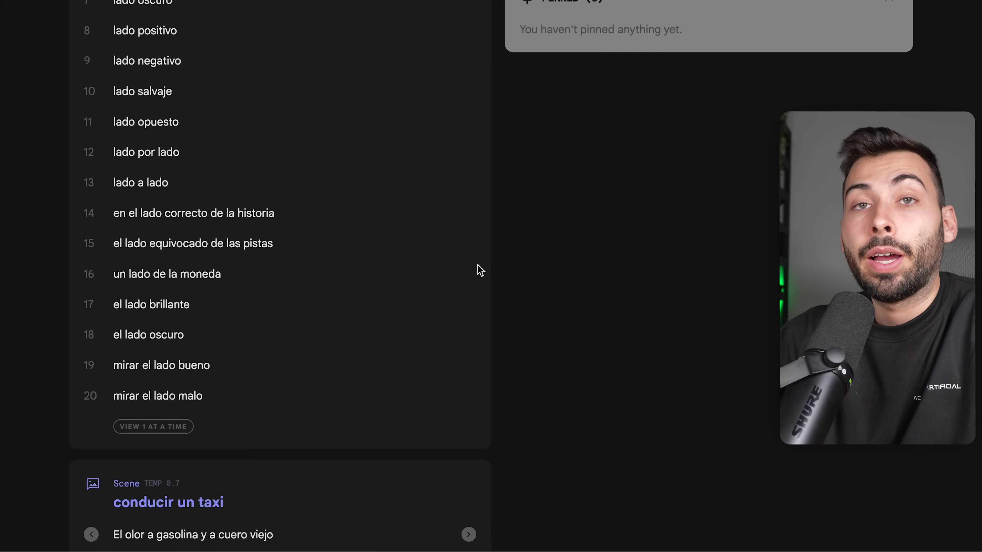
{"action": "scroll", "coordinate": [478, 270], "scroll_direction": "up", "scroll_amount": 15}
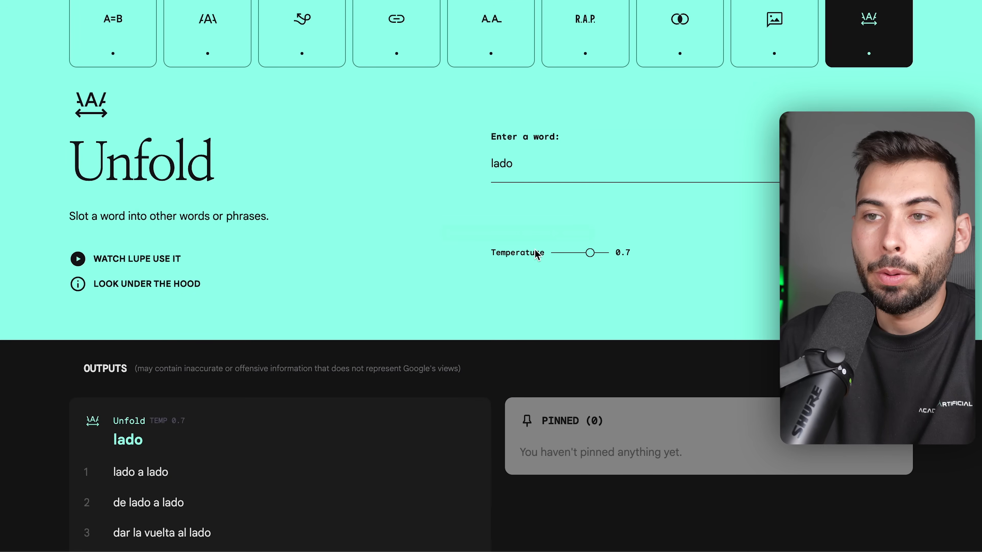